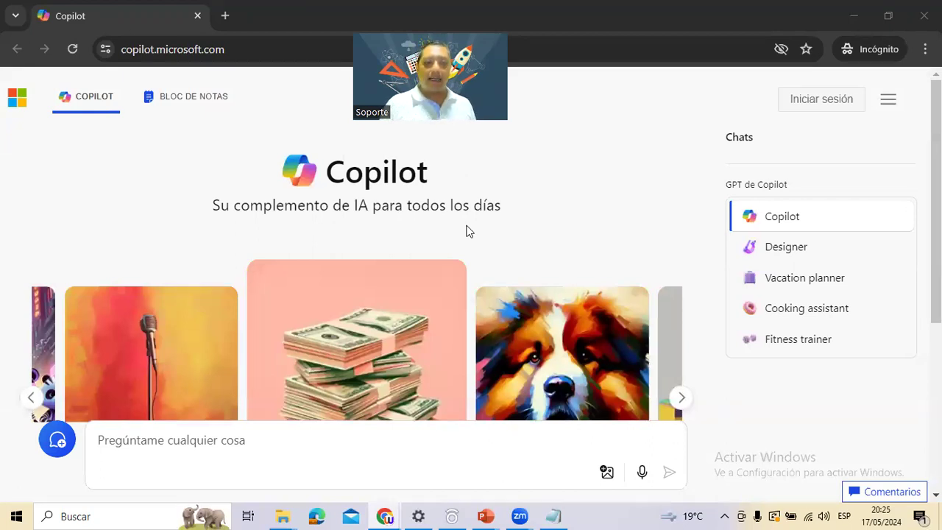
scroll(466, 231, "down", 1)
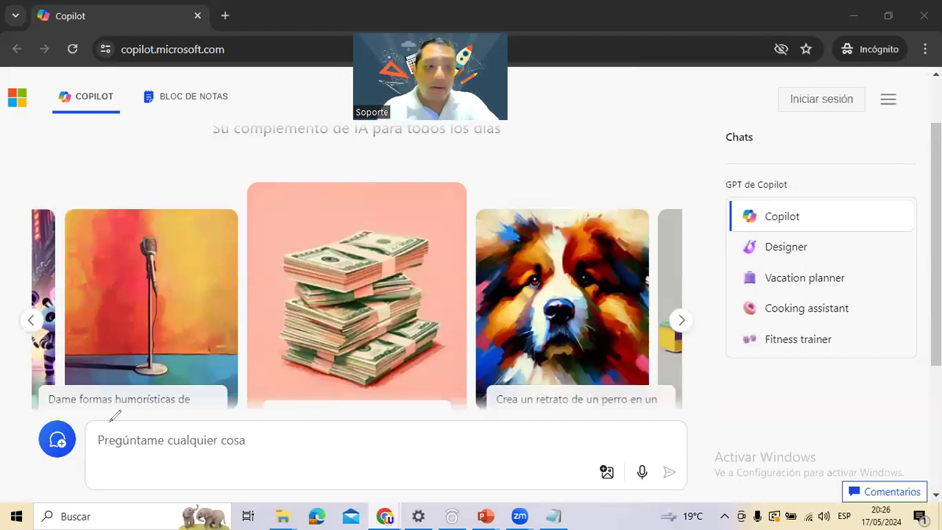
mouse_move(54, 405)
left_mouse_down()
mouse_move(686, 413)
mouse_move(573, 509)
mouse_move(259, 501)
mouse_move(85, 485)
mouse_move(48, 465)
mouse_move(50, 406)
left_mouse_up()
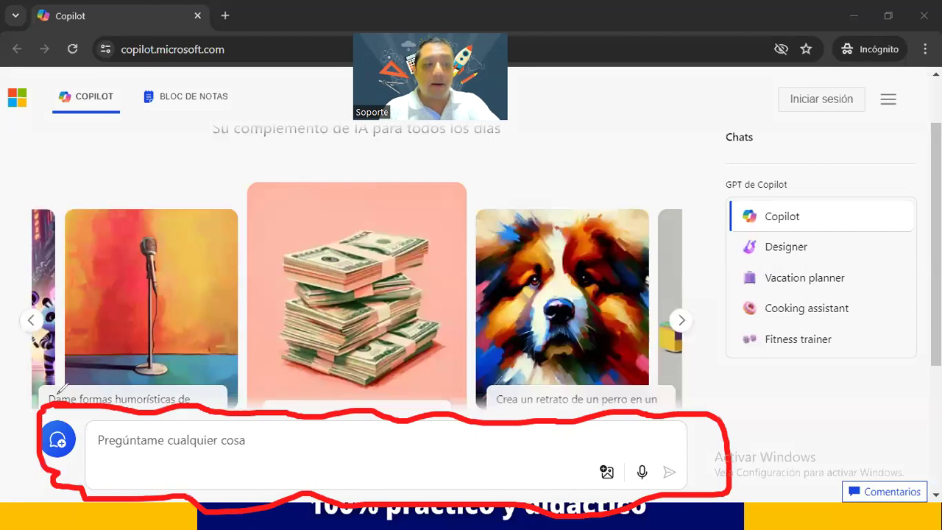
key("Escape")
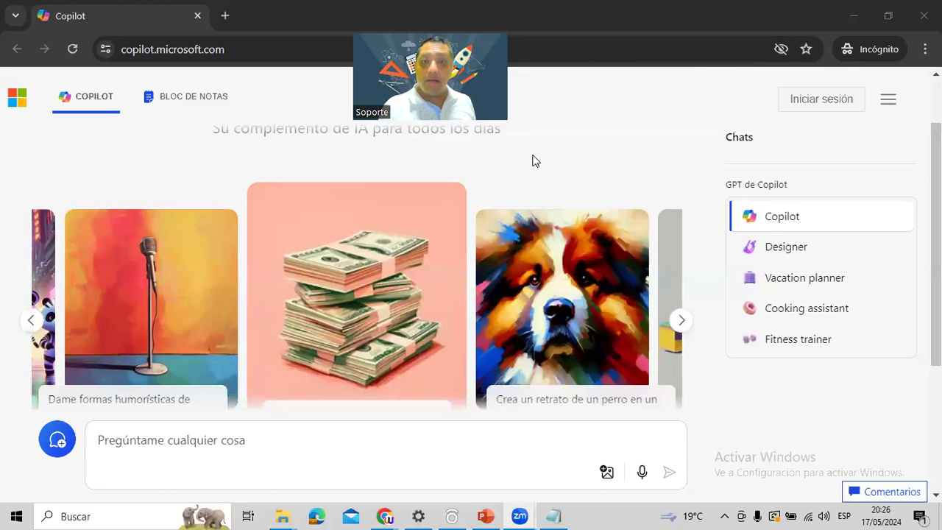
mouse_move(39, 398)
left_mouse_down()
mouse_move(663, 374)
mouse_move(690, 513)
mouse_move(33, 492)
mouse_move(30, 403)
mouse_move(52, 390)
left_mouse_up()
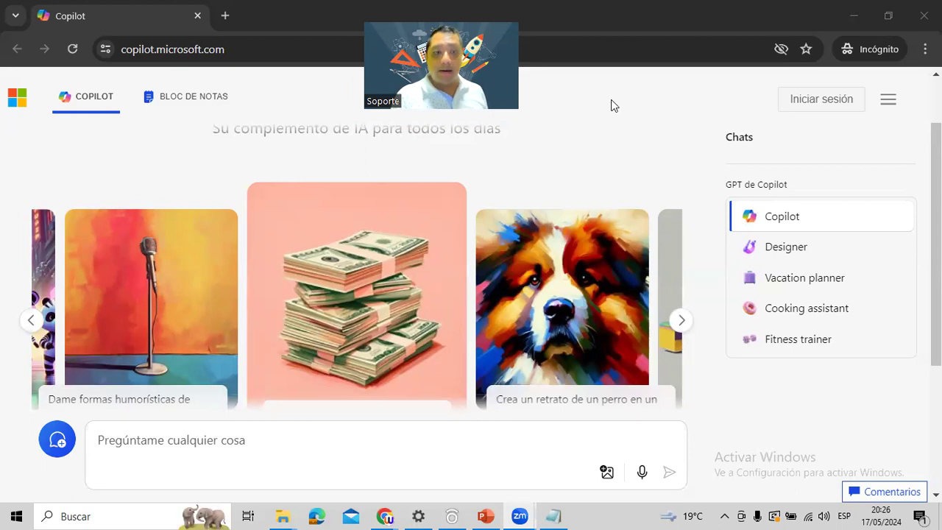
Step: Begin the chat prompt with the text: Imagina que eres un especialista del curso de "aprendizaje online"
left_click(195, 439)
key("ctrl+plus")
key("ctrl+plus")
key("ctrl+plus")
key("ctrl+plus")
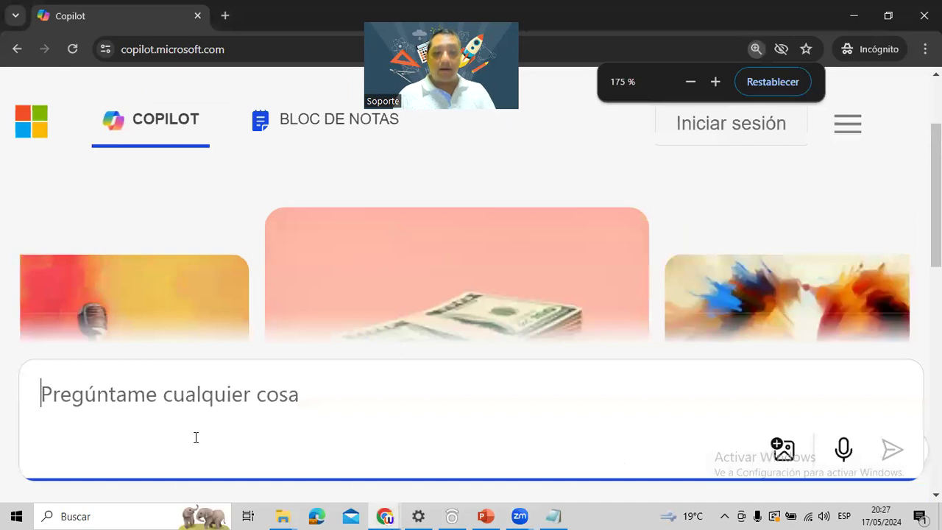
type("Imagina ")
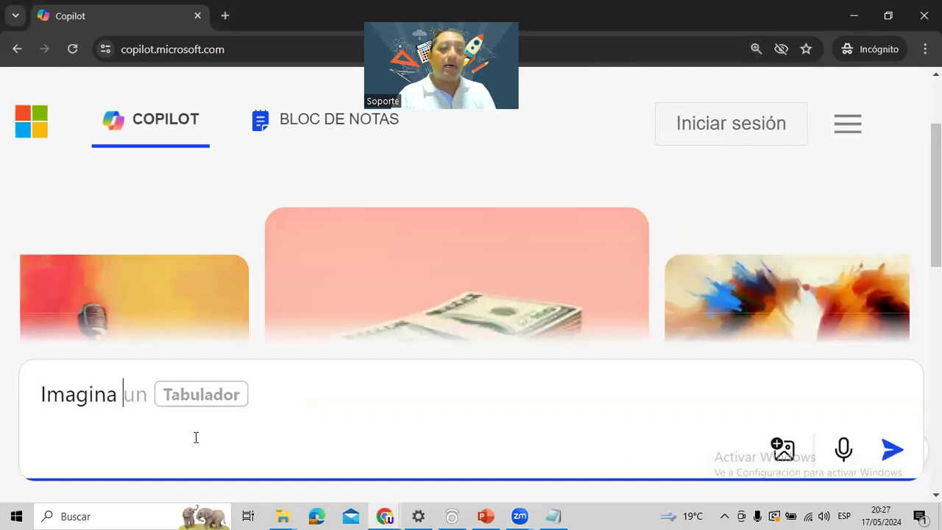
type("que ere s")
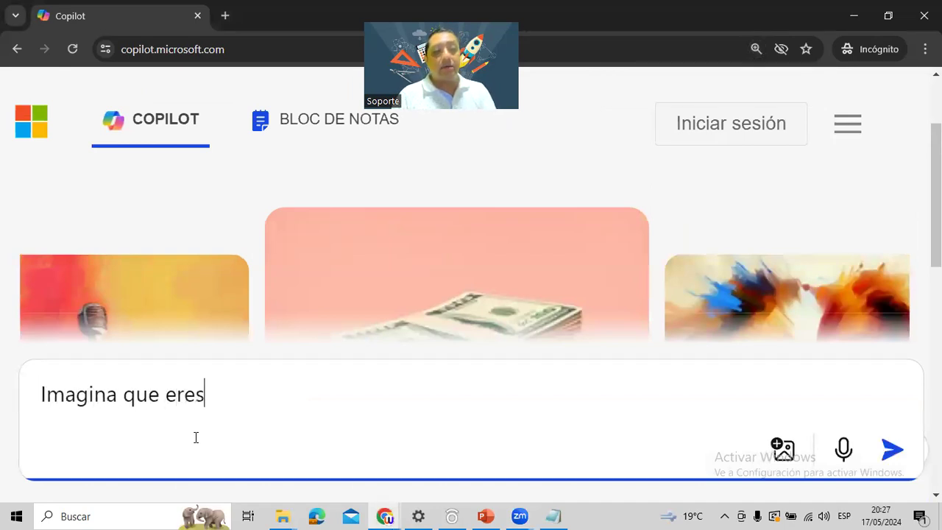
type(" un especia")
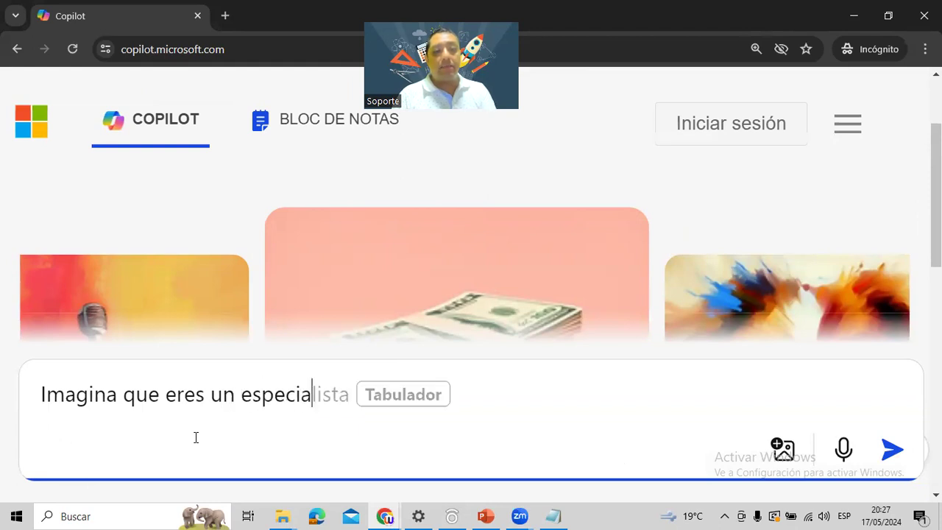
type("lista del curso de ")
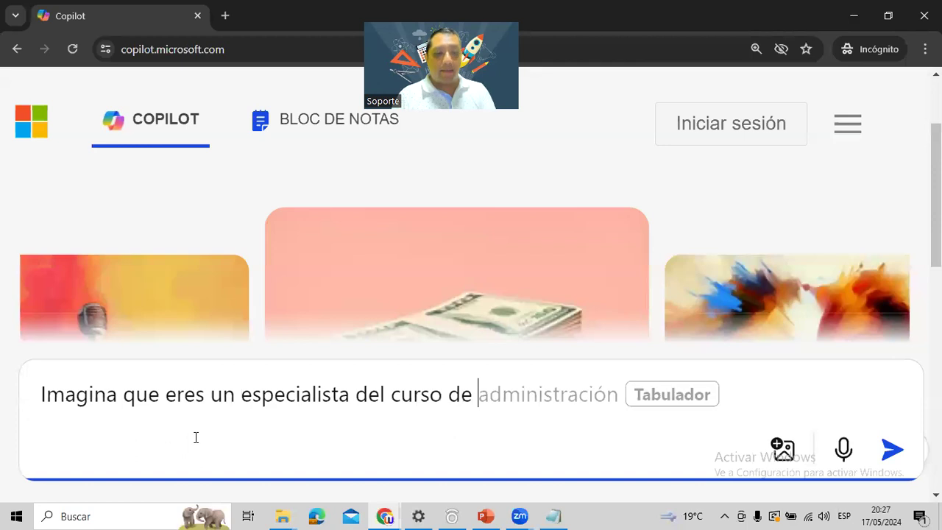
type("\"\"")
key("Left")
type("aprendizaje o")
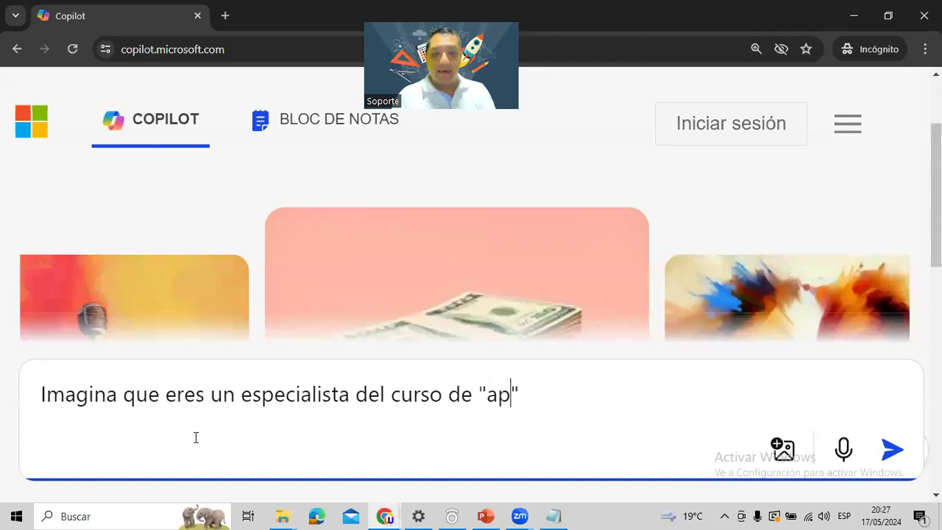
type("nline")
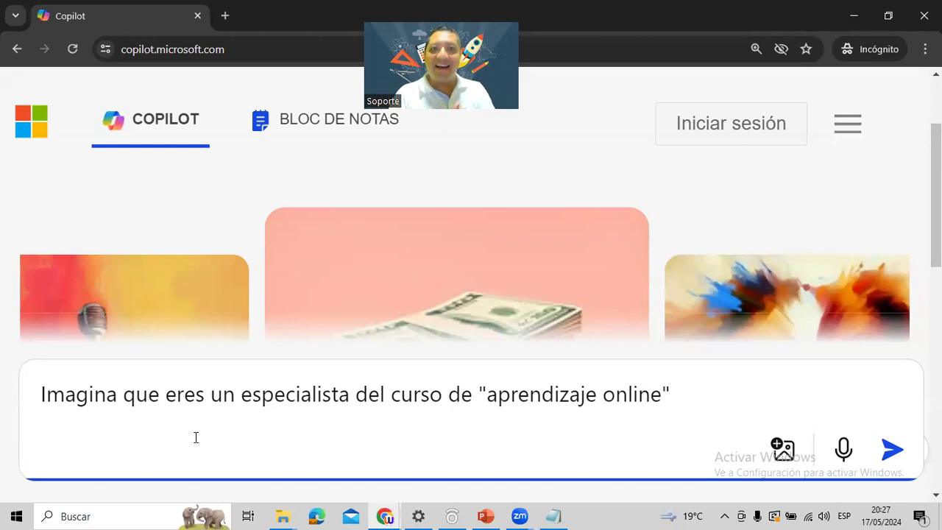
Step: Continue the prompt after the quoted course name with "y deseo crear un proyecto de aprendizaje"
key("Right")
type("y deseo crear un proy")
key("Tab")
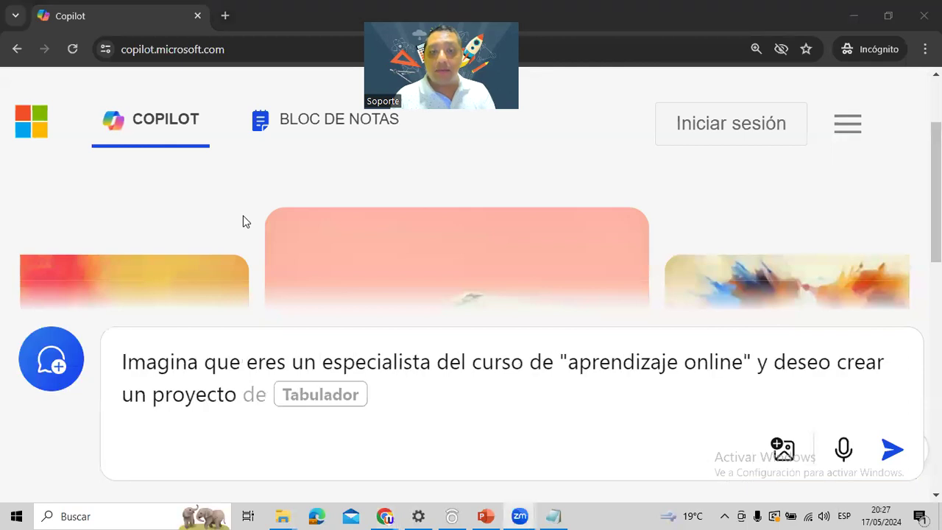
left_click(238, 440)
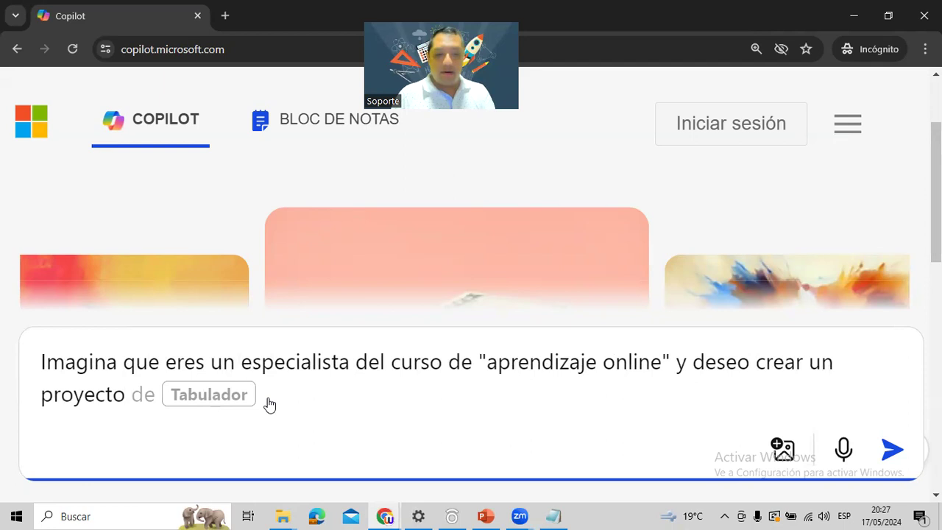
type("de aprend")
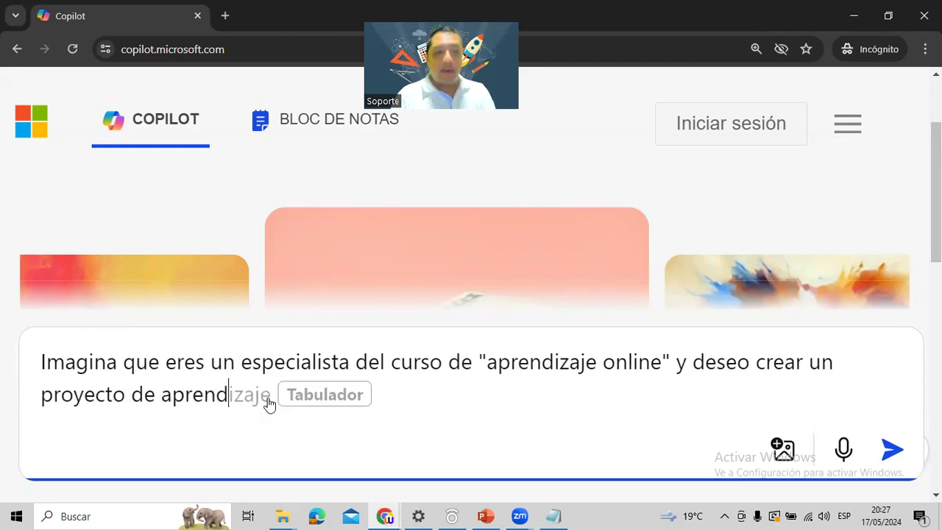
type("izaje")
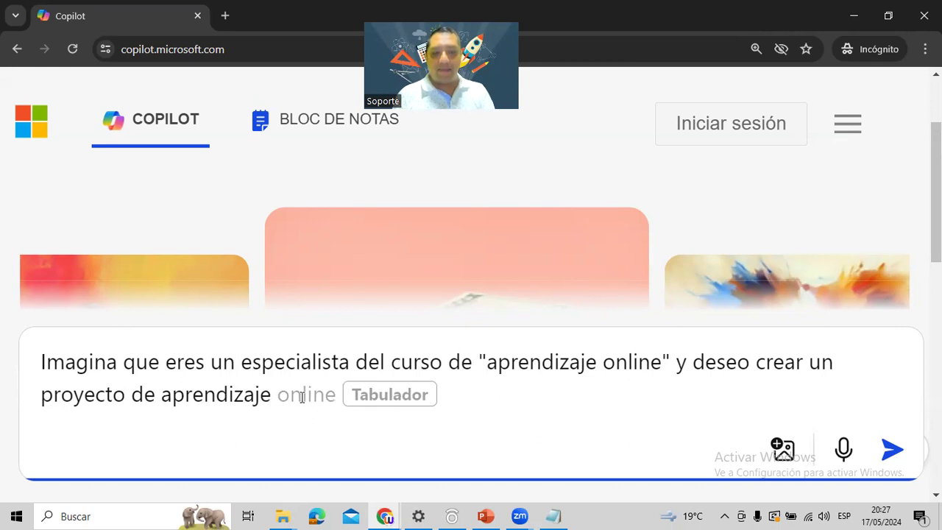
Step: Complete the prompt's first sentence with ", para poder generar nuevas competencias en los estudiantes de 20 años de educación."
type(", para poder")
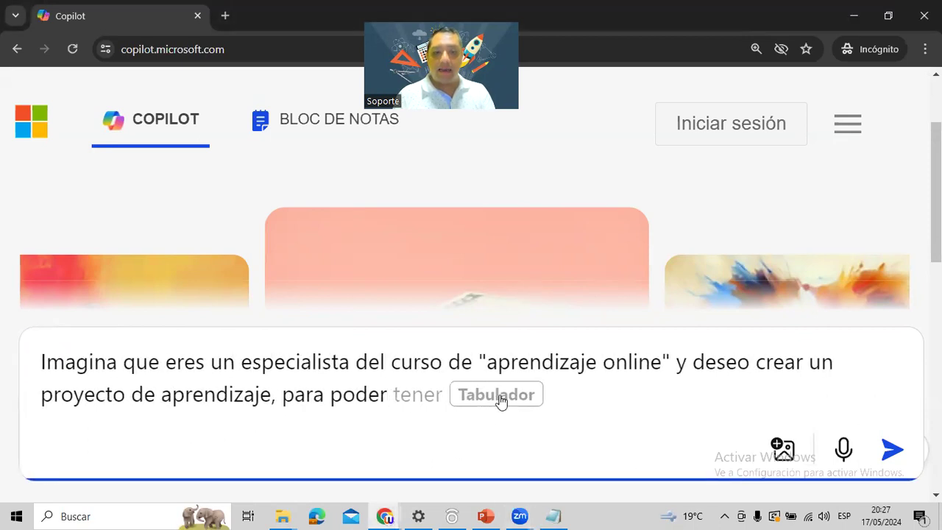
type(" generar n")
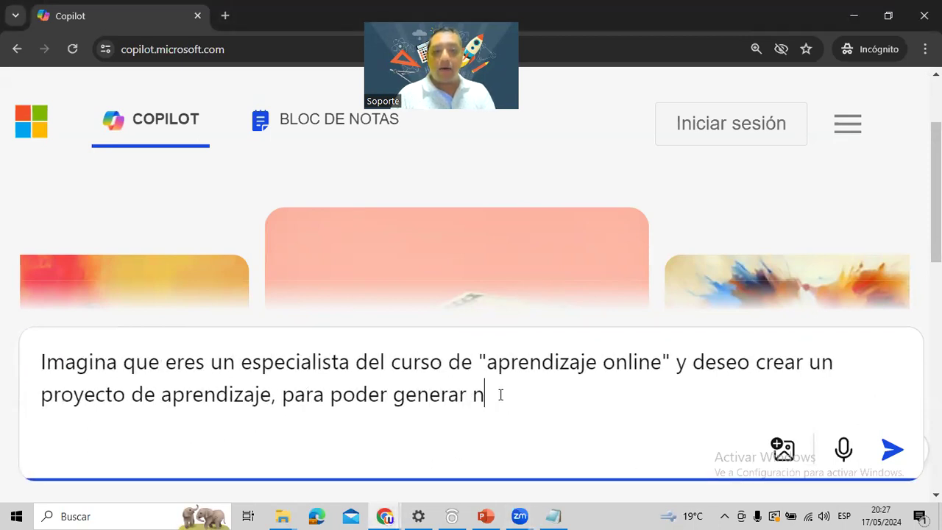
type("uevas competencias ")
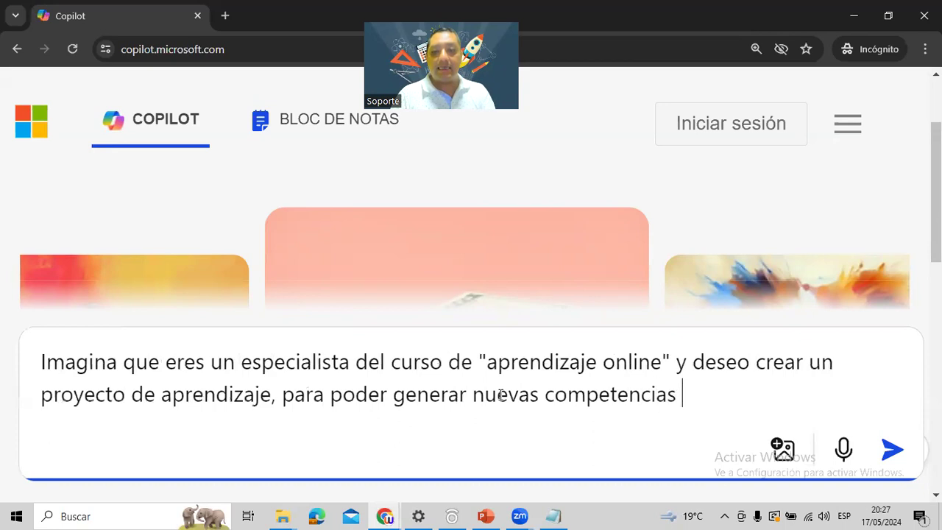
type("en los es")
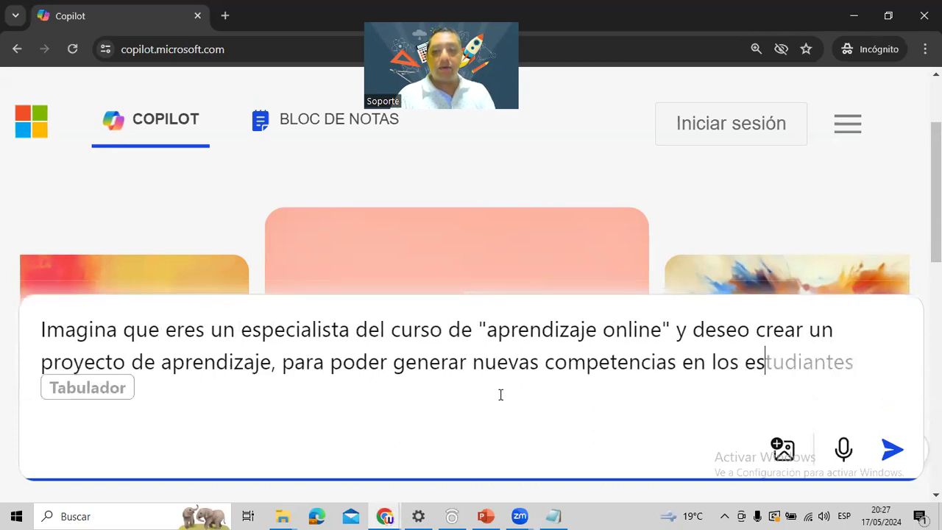
type("tudiantes ")
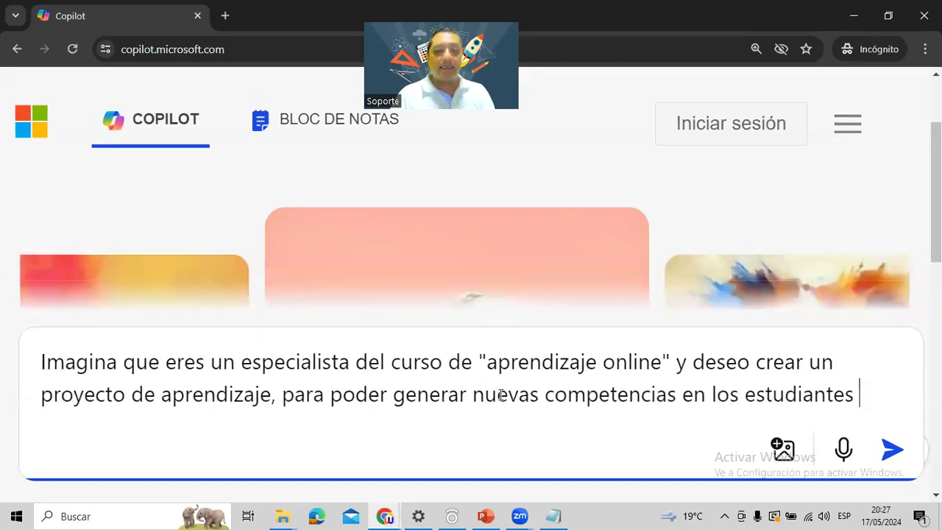
type("de ")
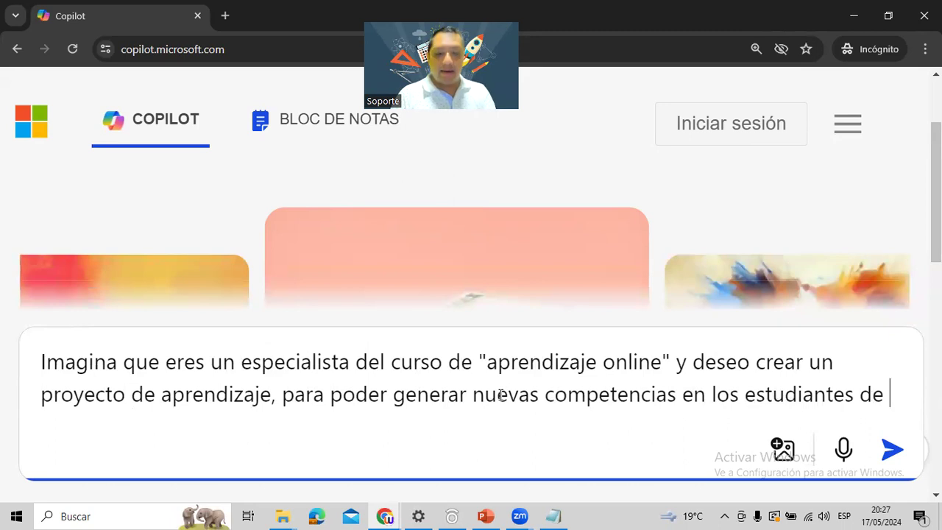
type("20 años de ")
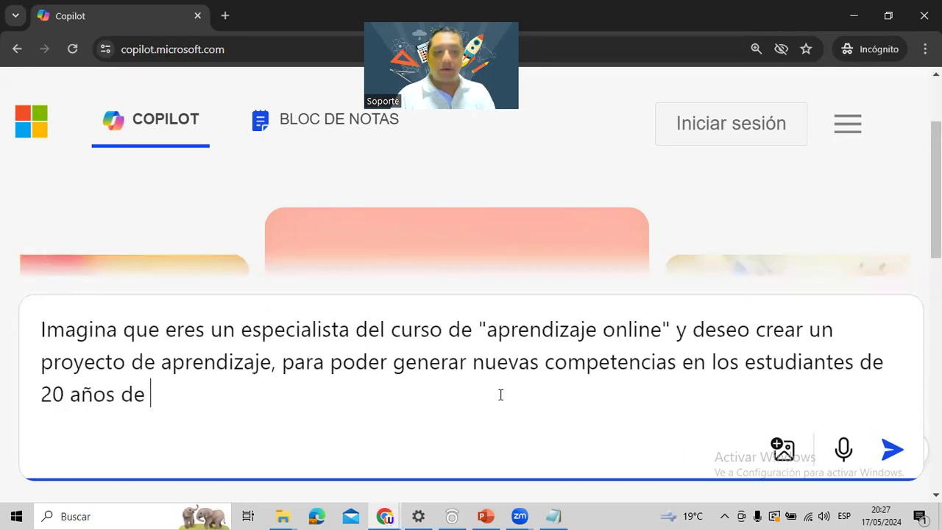
type("educación.")
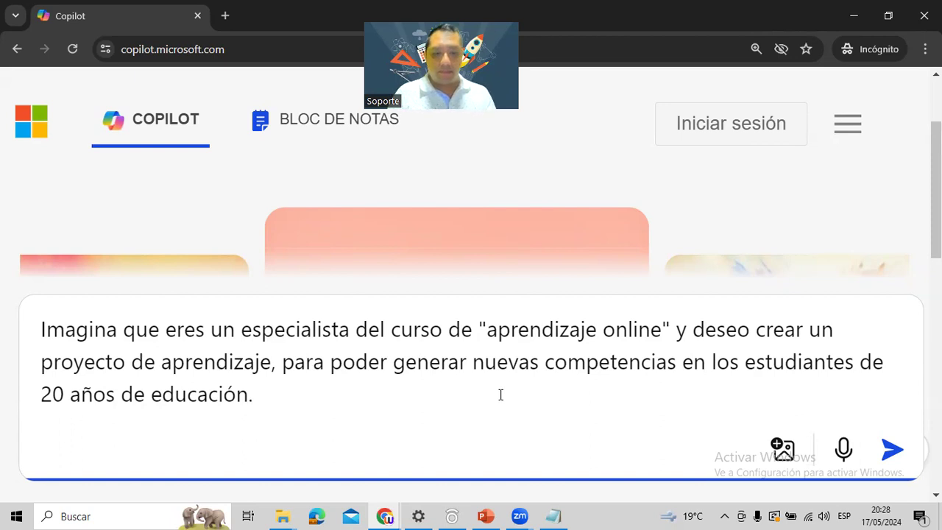
Step: Add a second sentence to the prompt starting "Además muéstrame la estructura del proyecto, como también los entregables"
type("Ad")
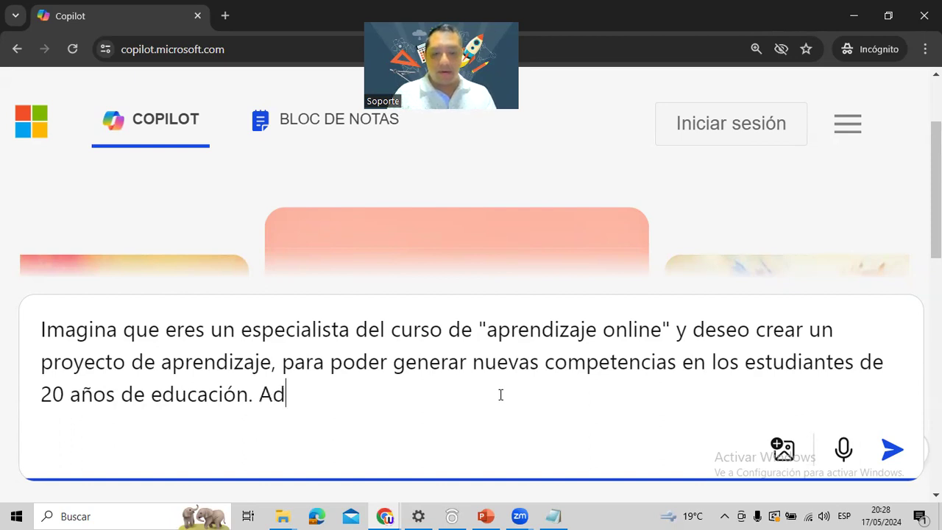
type("emás mu")
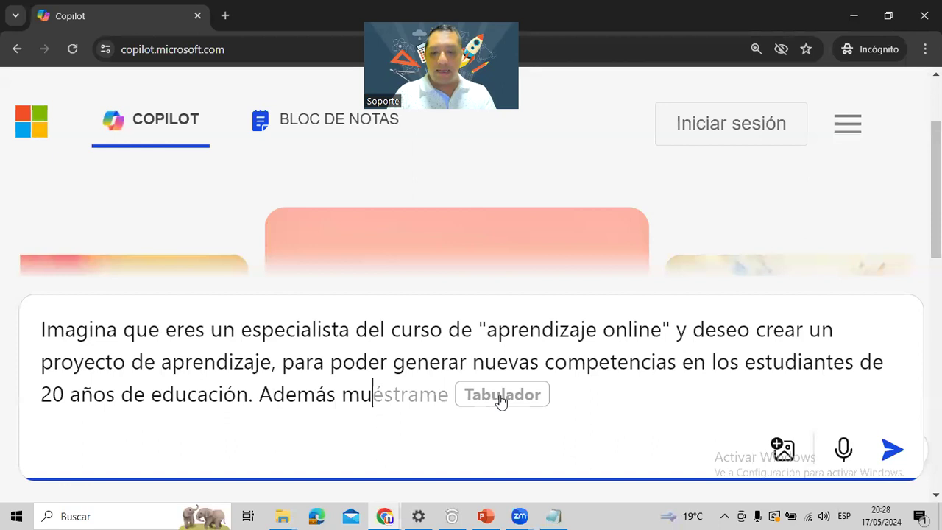
type("éstrame la")
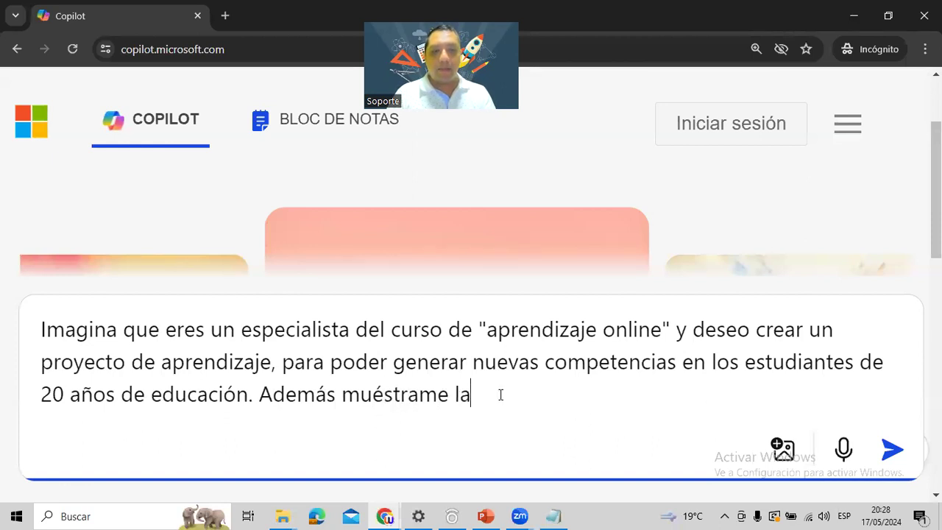
type(" estructura del")
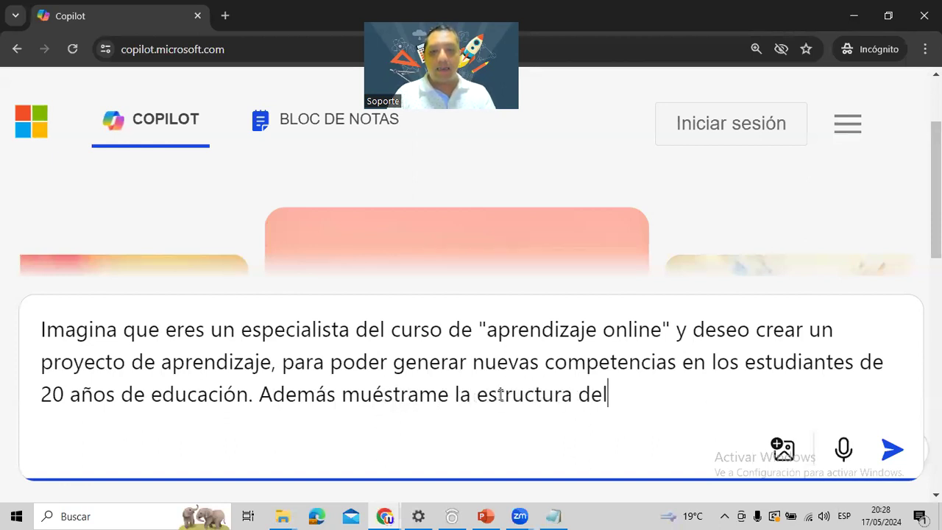
type(" proyecto, como tambi")
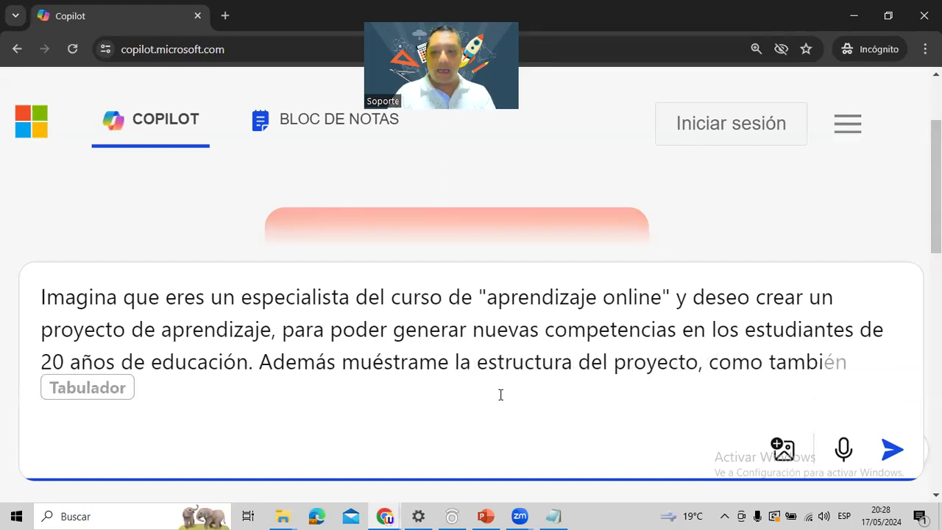
type("én")
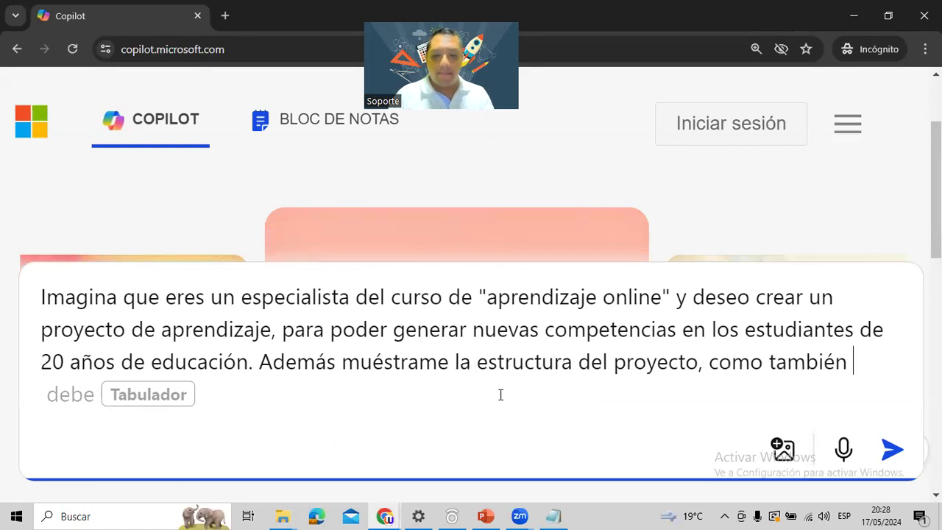
type(" los entreg")
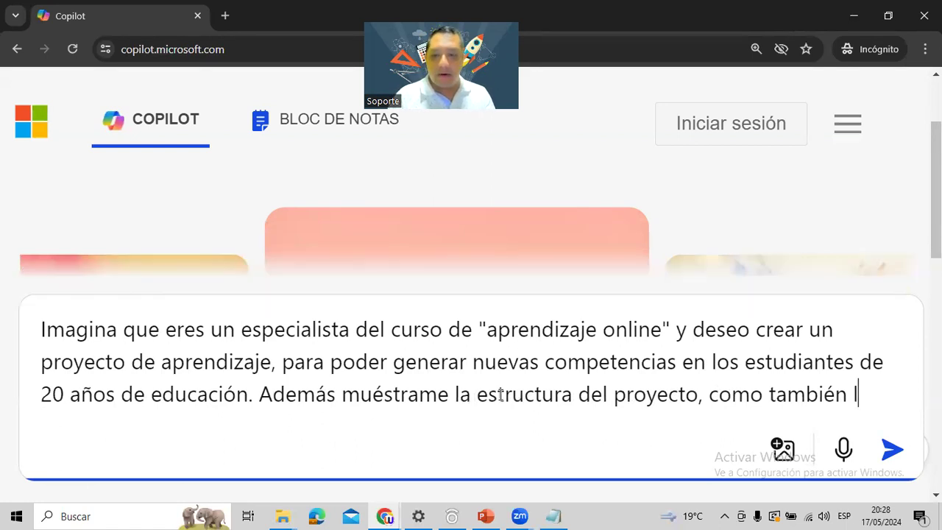
type("s")
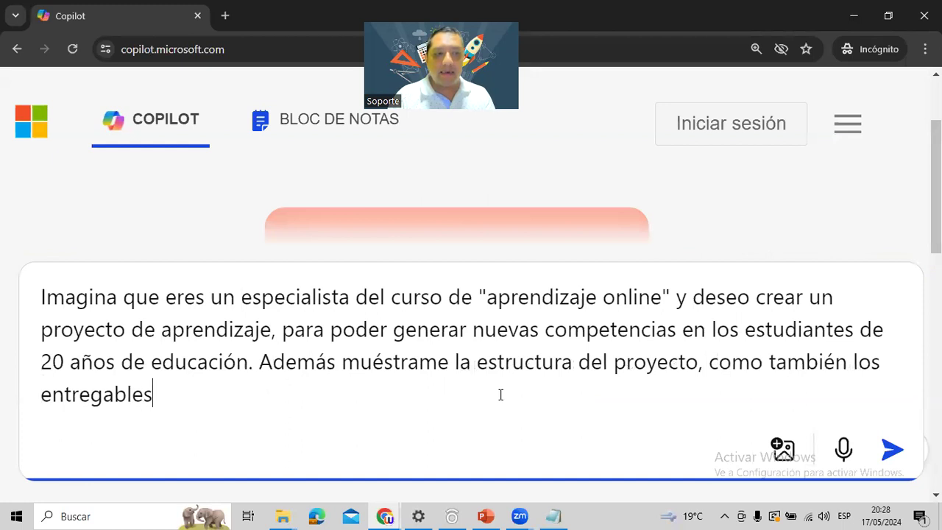
Step: Finish the prompt's second sentence with ", competencias y actividades a desarrollar."
key("BackSpace")
type(", competenc")
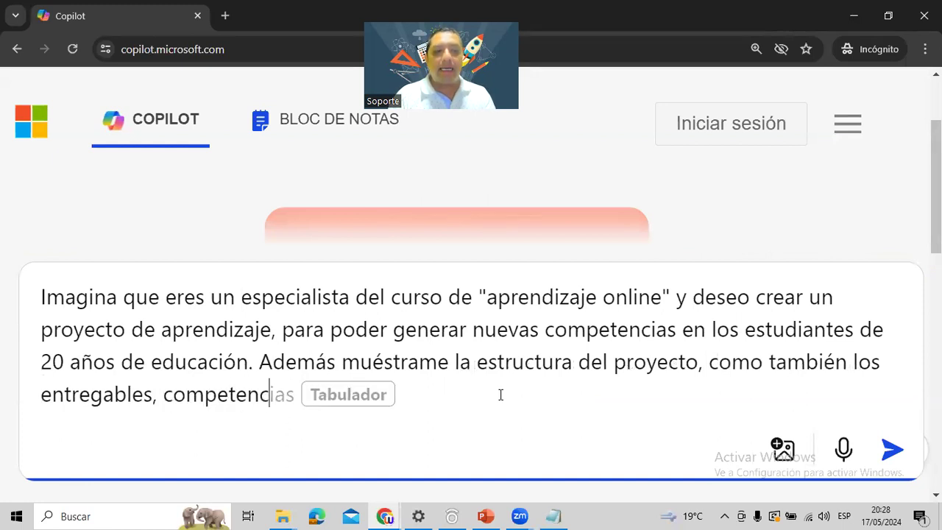
type("ias y ac")
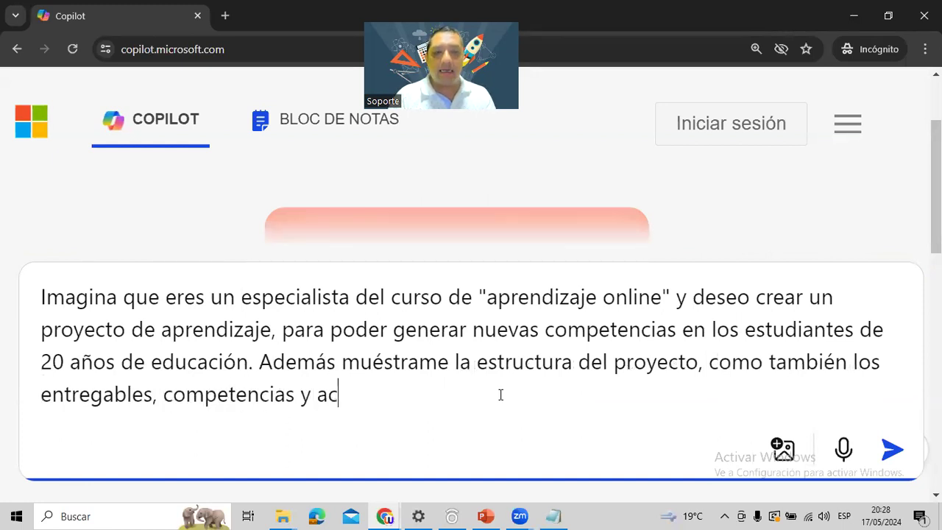
type("tividades a desa")
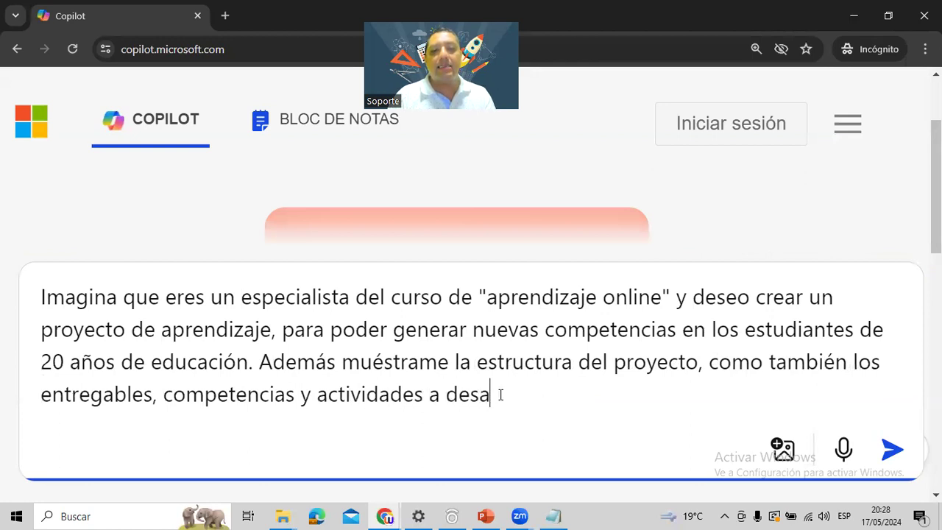
type("rrollar.")
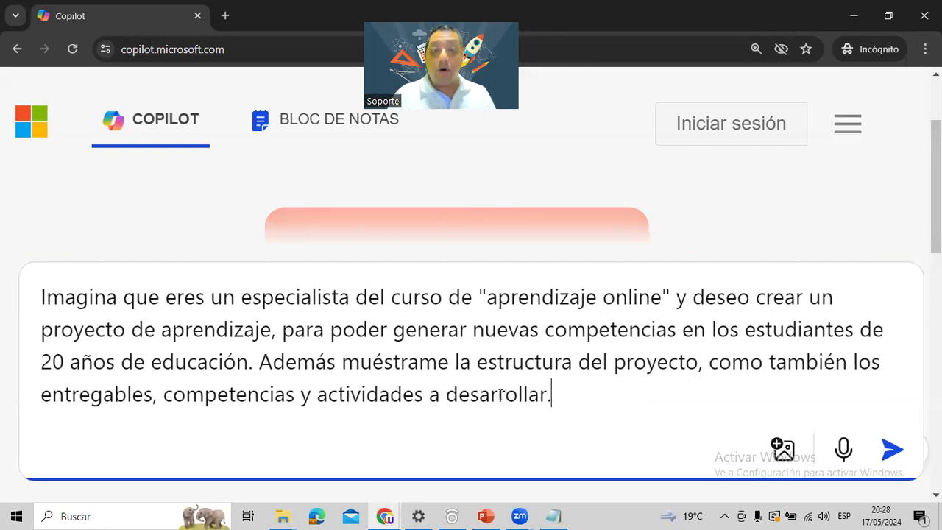
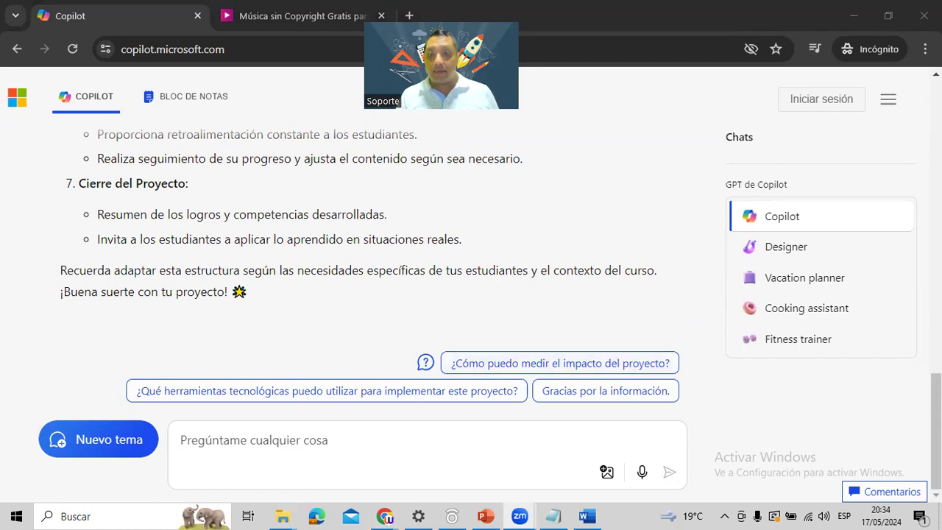
Step: Underline the three suggested follow-up replies in red and clear the marks
left_click_drag(436, 373, 703, 366)
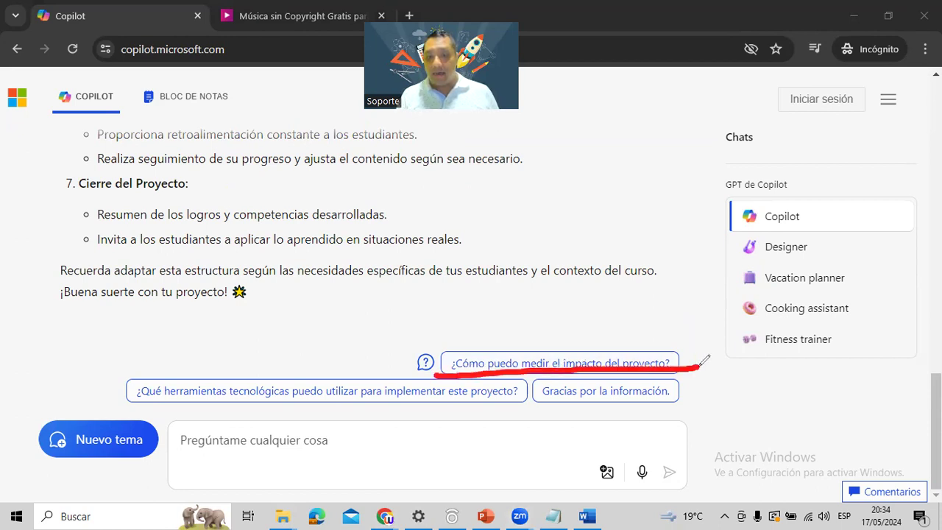
left_click_drag(549, 398, 708, 400)
left_click_drag(131, 398, 533, 399)
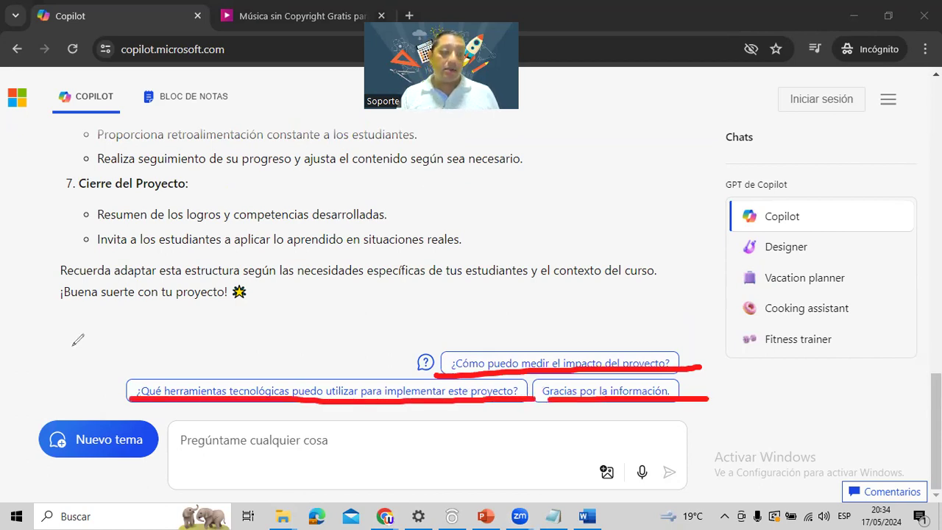
key("Escape")
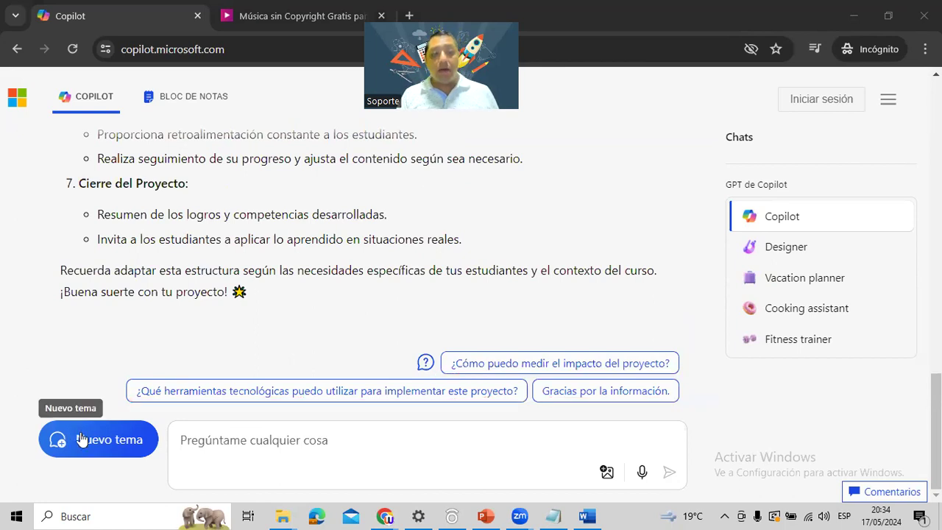
Step: Start a new prompt in the enlarged chat page with "Imagina que eres"
left_click(196, 438)
key("ctrl+plus")
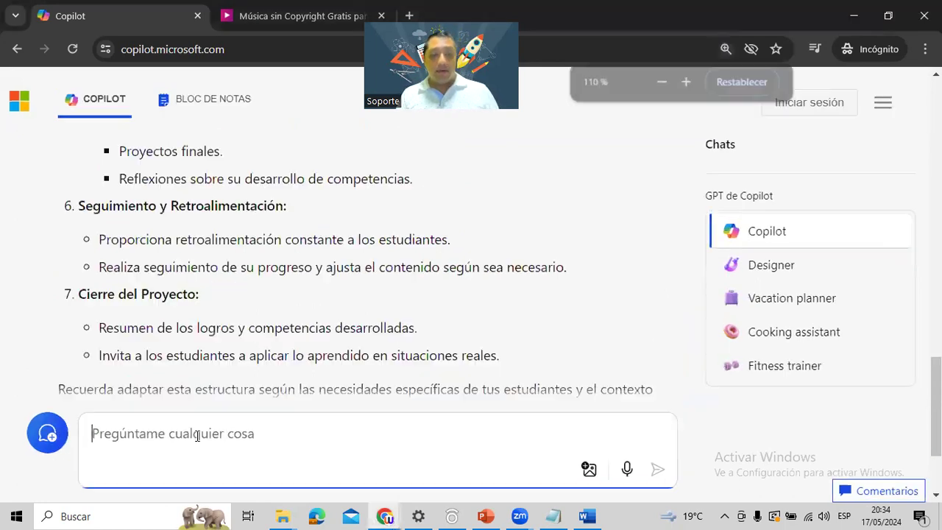
key("ctrl+plus")
key("ctrl+plus")
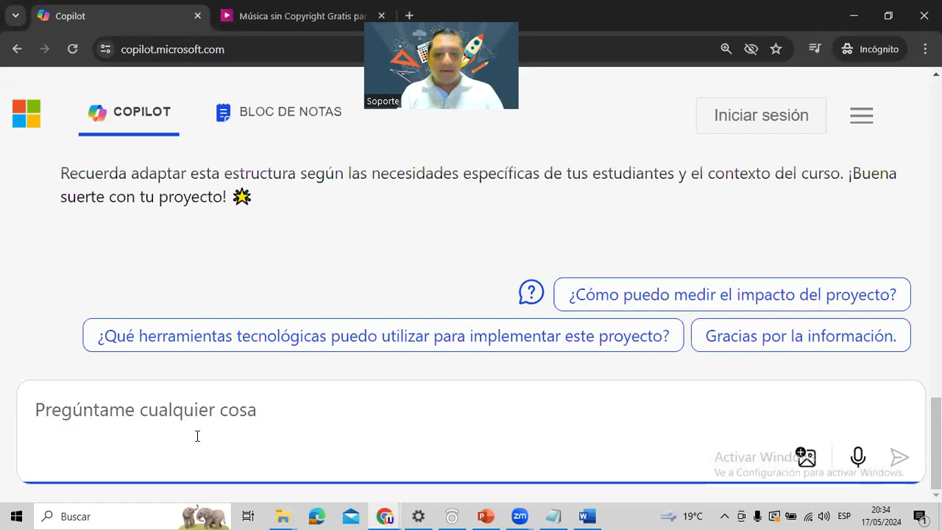
type("Ima")
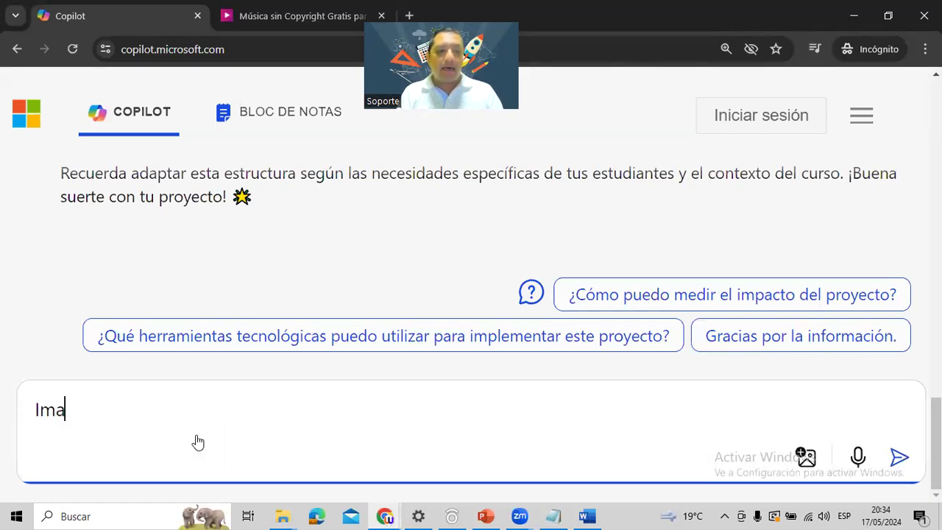
type("gina que eres")
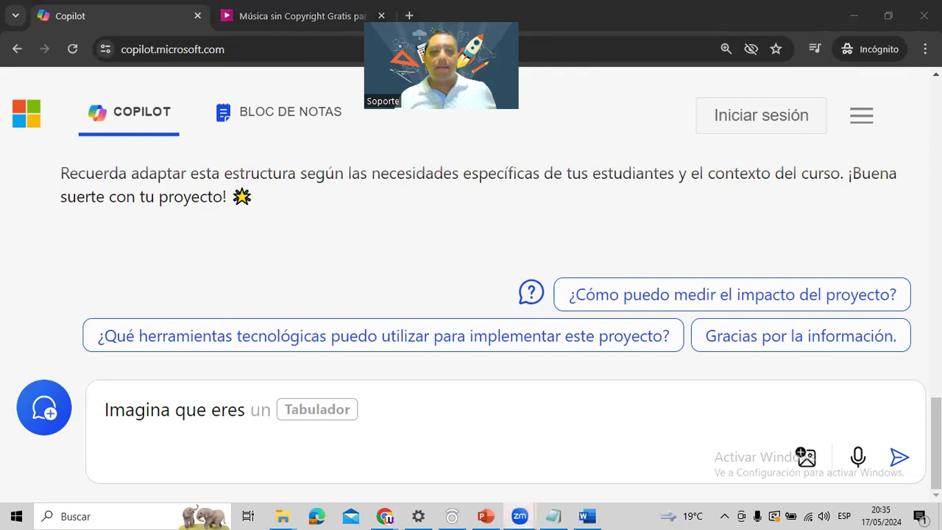
Step: Continue the prompt with "un docente de comunicación y deseo elaborar"
left_click(270, 419)
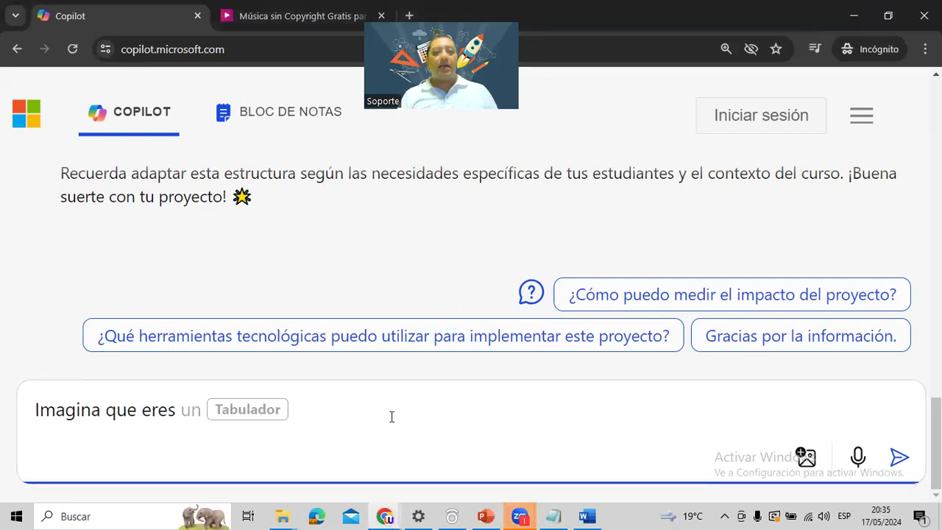
type("un docente de")
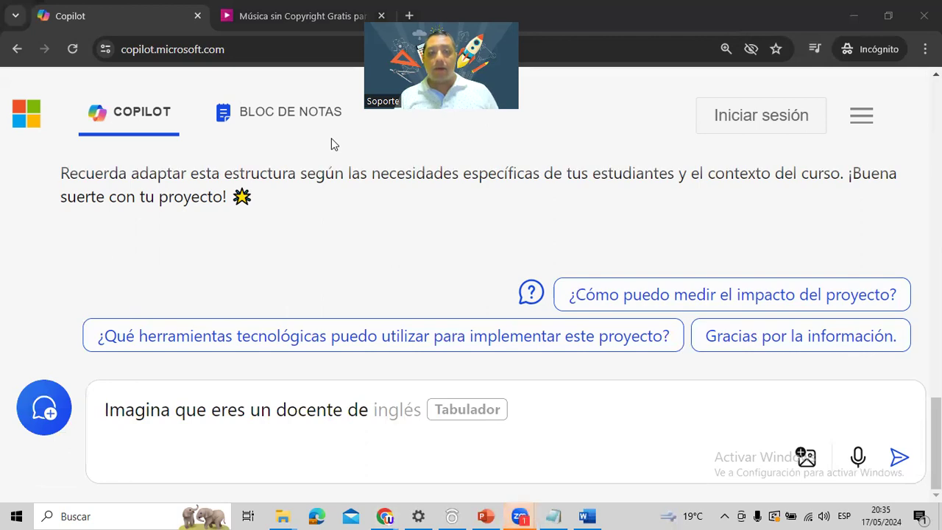
left_click(381, 421)
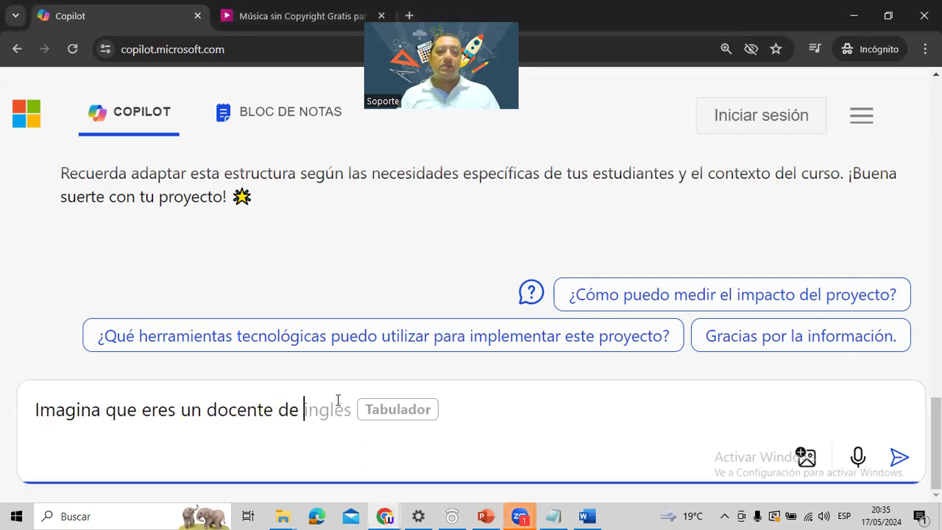
type("comunicaci")
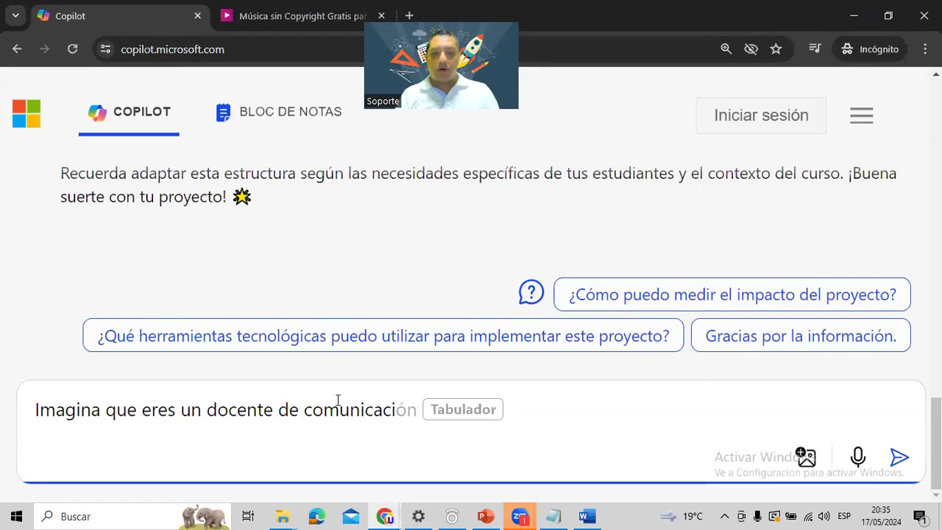
type("ón y deser")
key("BackSpace")
type("o elaborar")
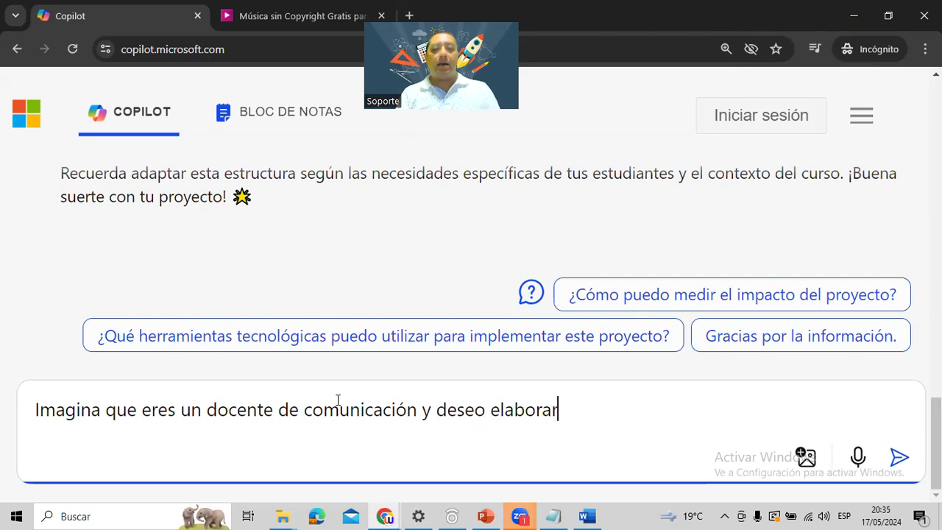
Step: Finish the prompt's first sentence with "una guía didáctica del tema" and the quoted topic "el sustantivo", ending with a period
type(" una gu")
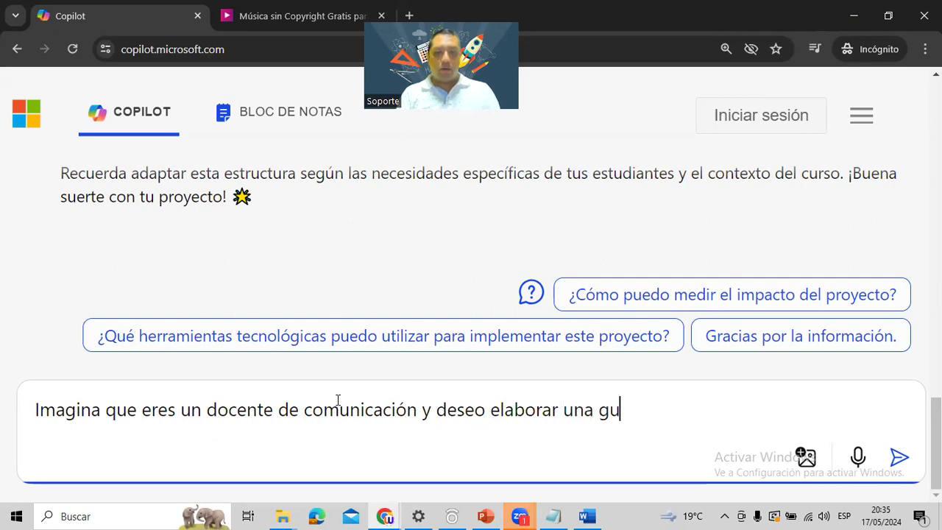
type("ía did")
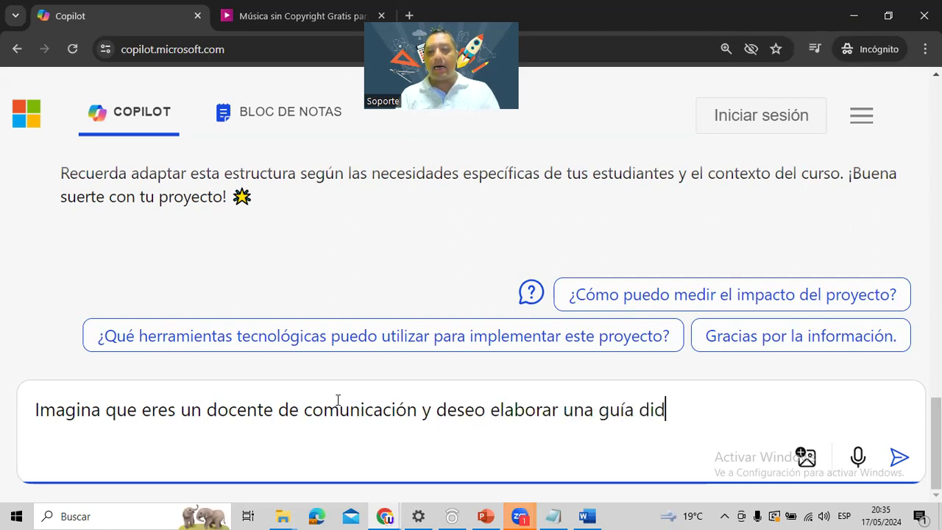
type("áctica del")
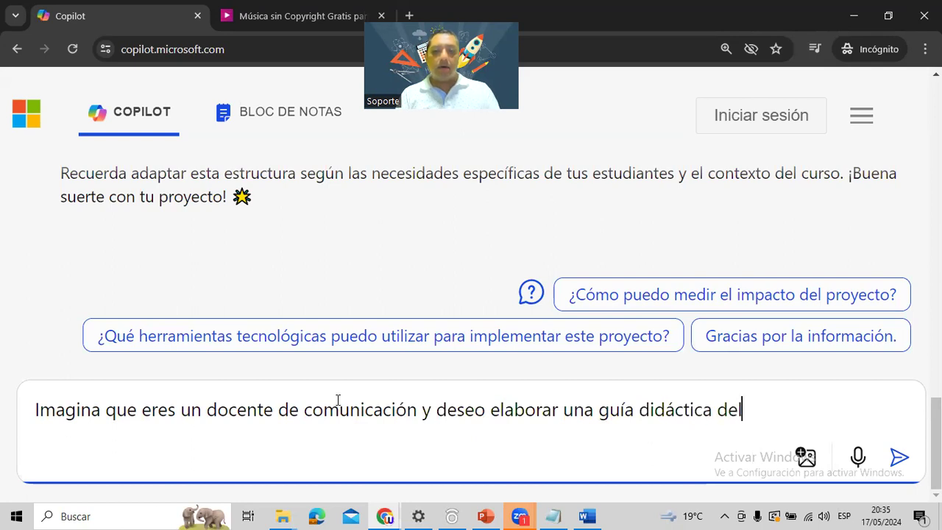
type(" tema \"\"")
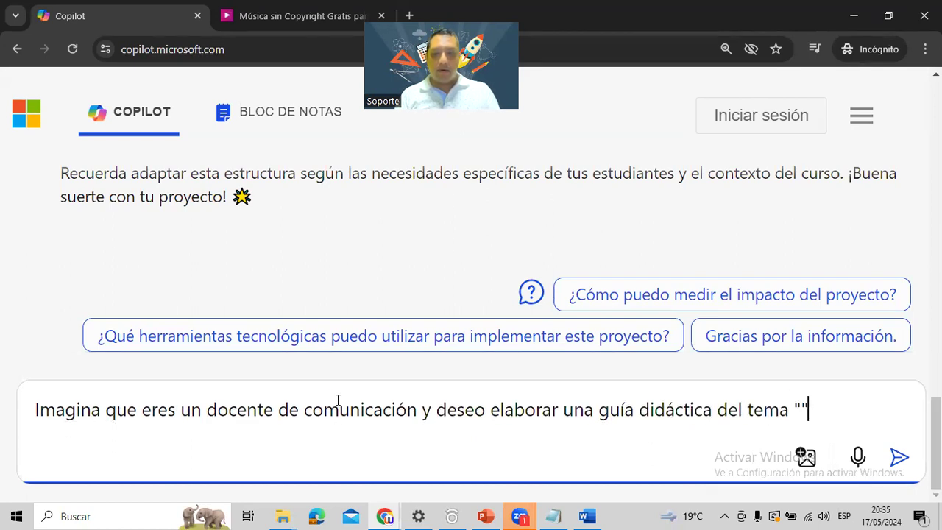
key("Left")
type("el sustan")
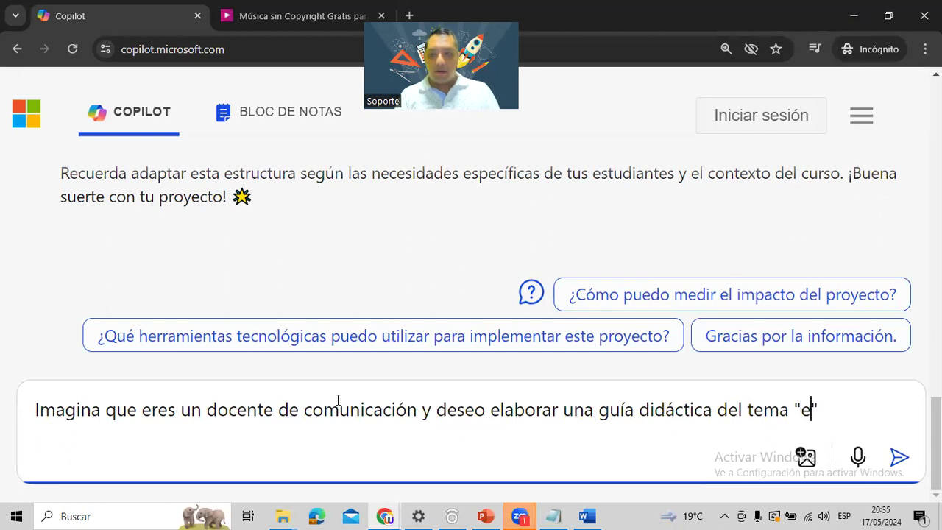
type("tivo")
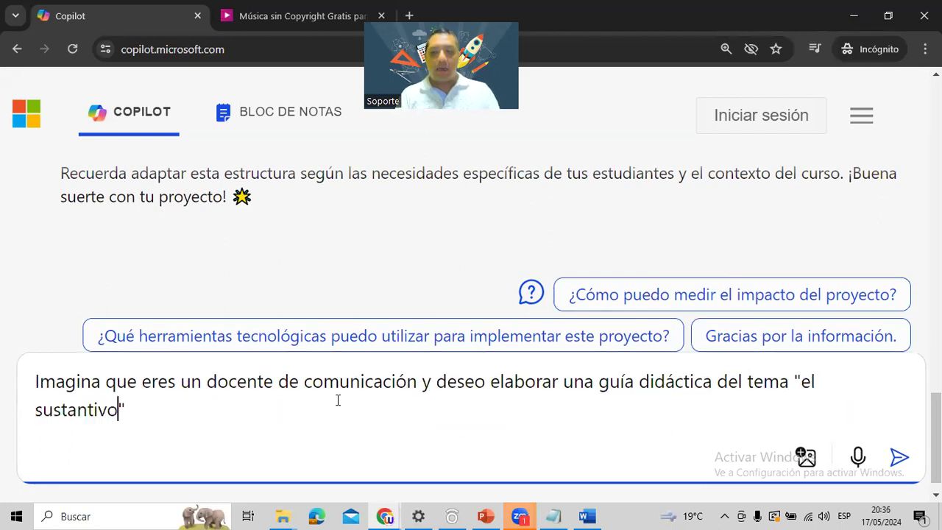
key("Right")
type(".")
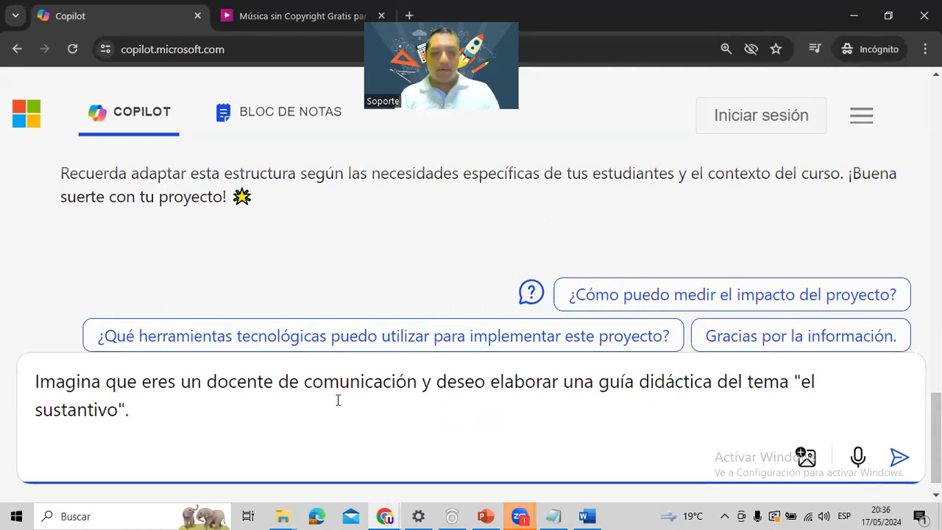
Step: Add to the prompt "Además genérame un cuestionario de 5 preguntas del tema, cada pregunta debe de tener 4 alternativas e indicar la alternativa correcta"
type(" Además genérame un cuestionario de 5 preguntas del tema, cada pre")
key("BackSpace")
key("BackSpace")
type("pregunta debe de tener ")
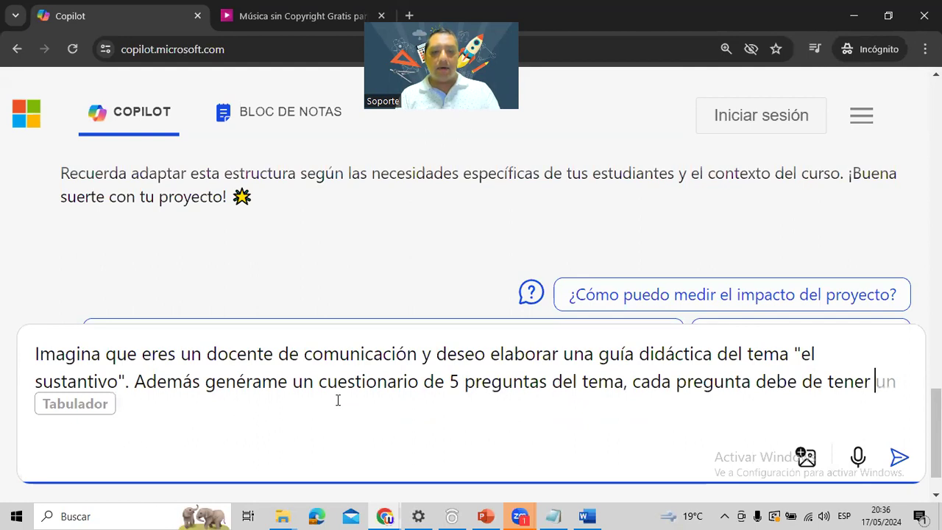
type("4 alternati")
type("vas e indicar ")
type("la alternativa")
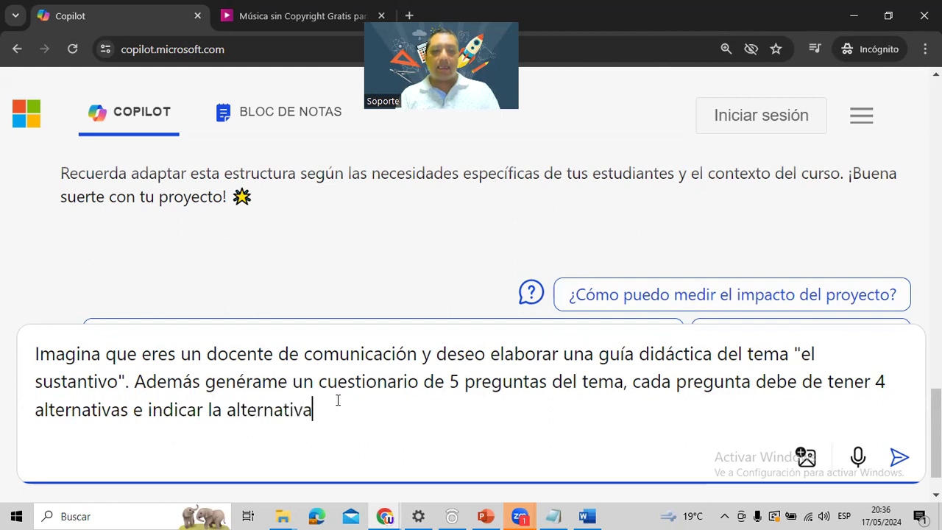
type(" correcta")
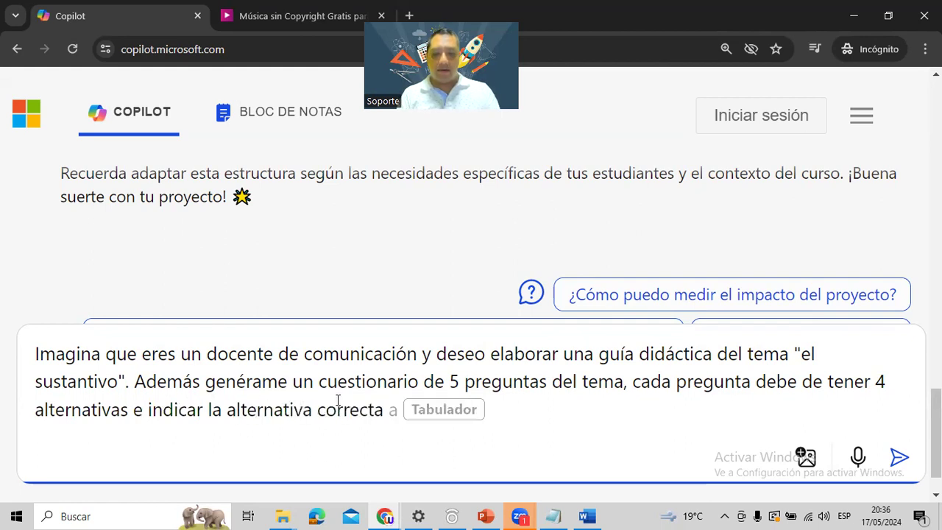
Step: End that sentence with a period and add "Además deseo 5 preguntas del tipo completar y 2 pregunta más del tipo relacionar del tema."
type(". Adem")
type("ás deseo ")
type("5 pregunta ")
type("s del tip")
type("o completar")
type(" y 2 pregu")
type("nta más ")
type("del to")
key("BackSpace")
type("ipo relacionar del tema.")
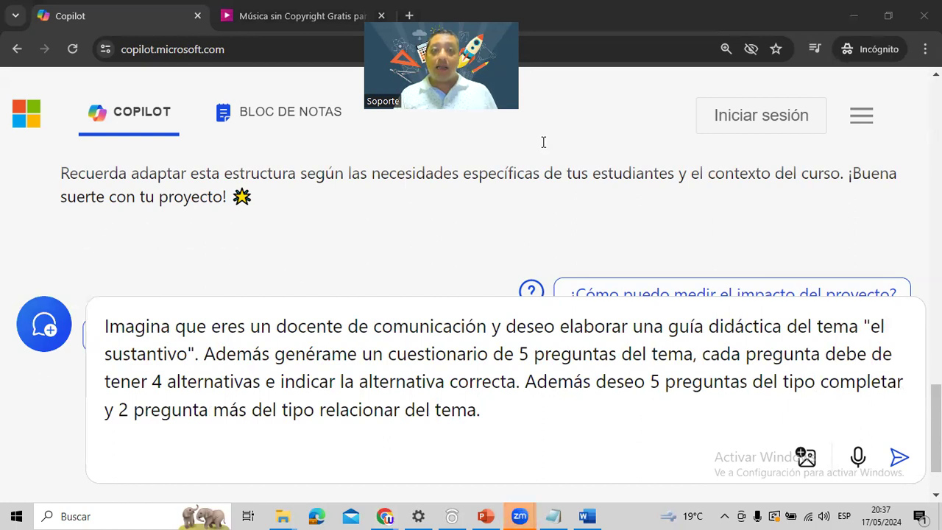
left_click(510, 421)
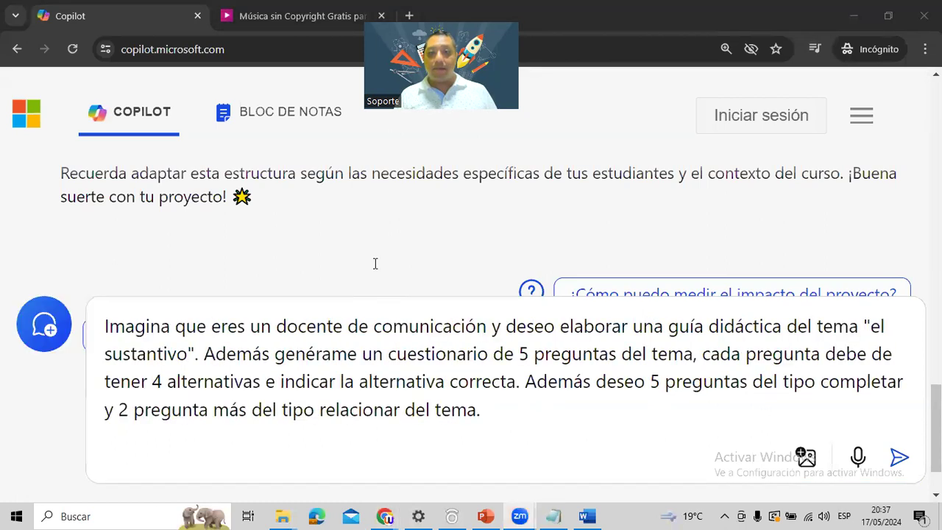
left_click_drag(500, 410, 2, 336)
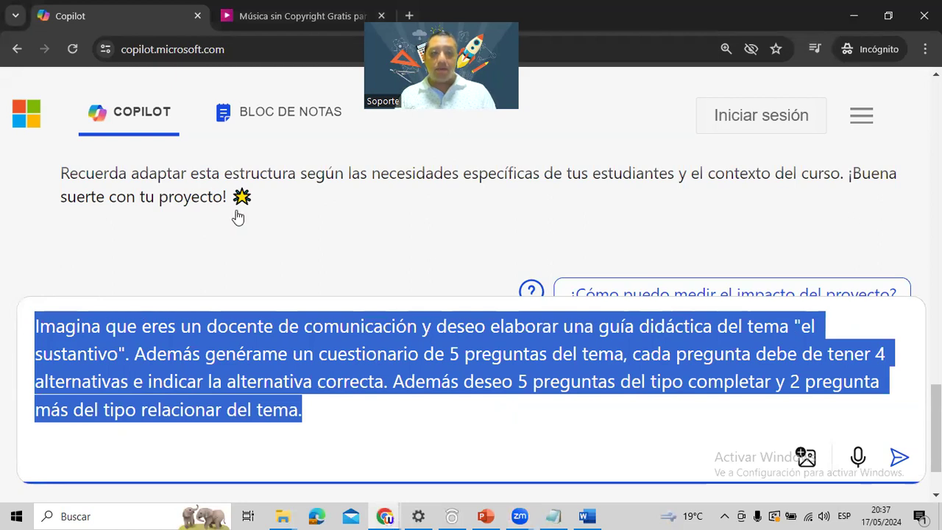
left_click(254, 353)
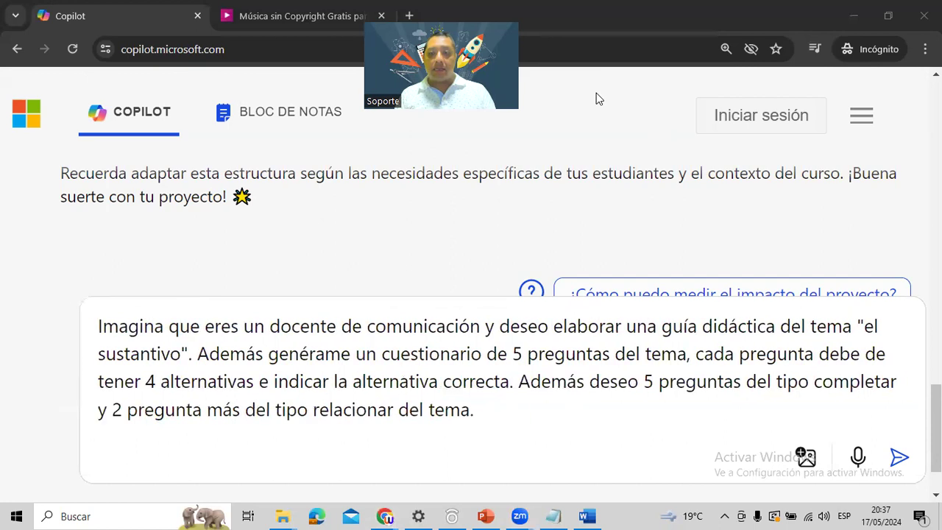
Step: Enclose the word comunicación in the prompt's first sentence in double quotation marks
left_click(381, 326)
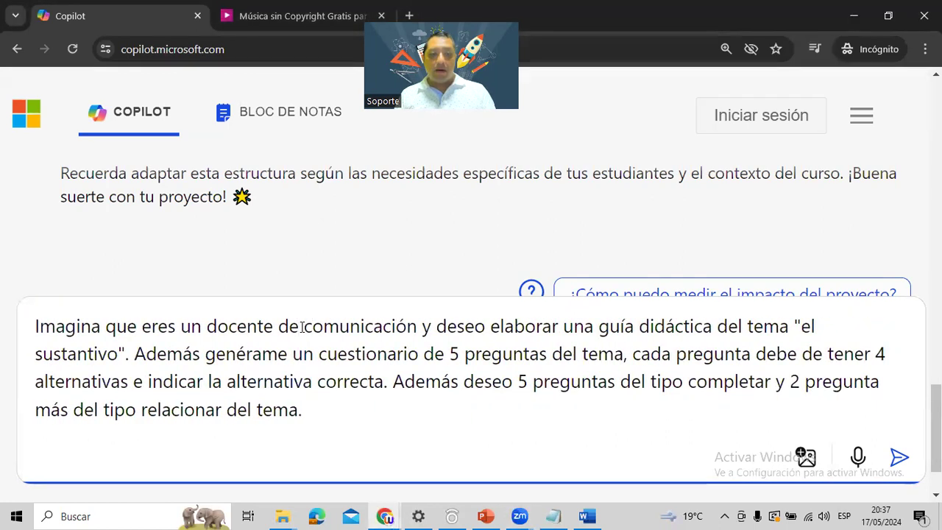
type("\"")
left_click(418, 326)
type("\"")
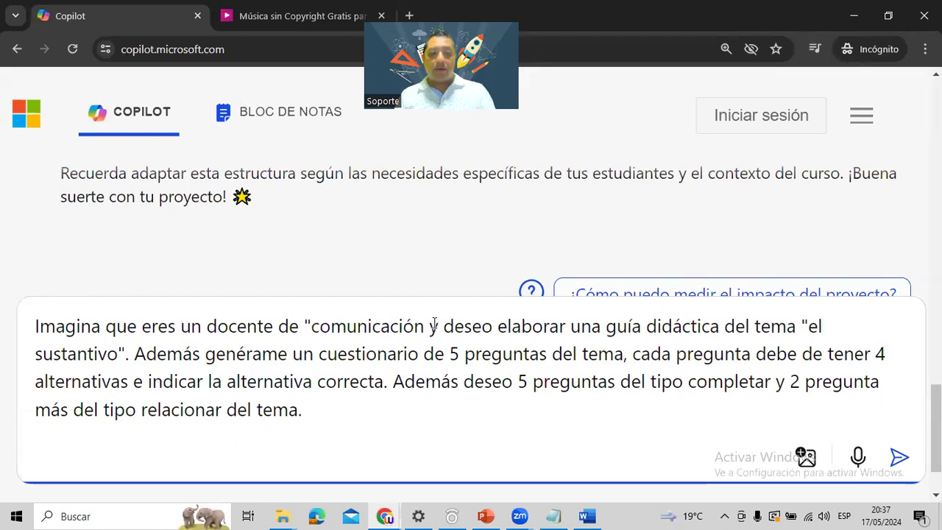
type("\"")
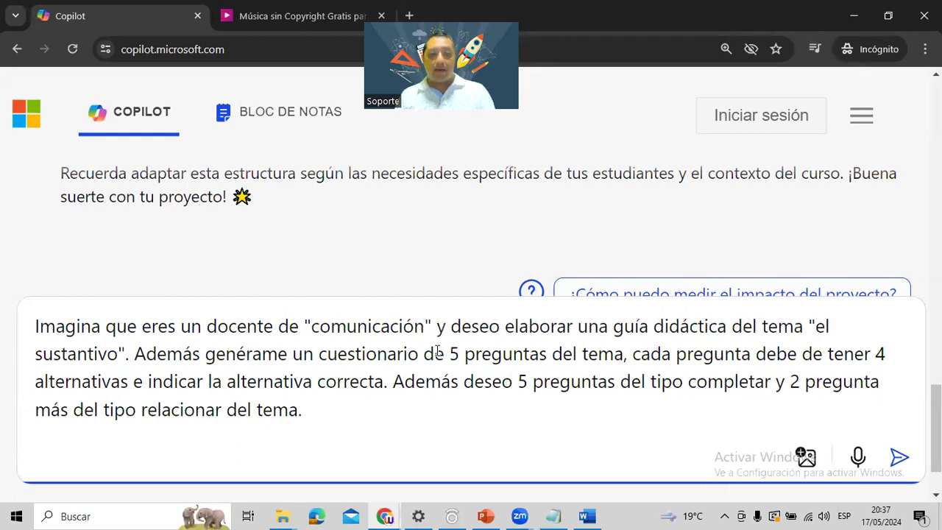
Step: Copy the entire text of the teaching-guide prompt
left_click(379, 422)
left_click_drag(379, 421, 2, 338)
key("ctrl+c")
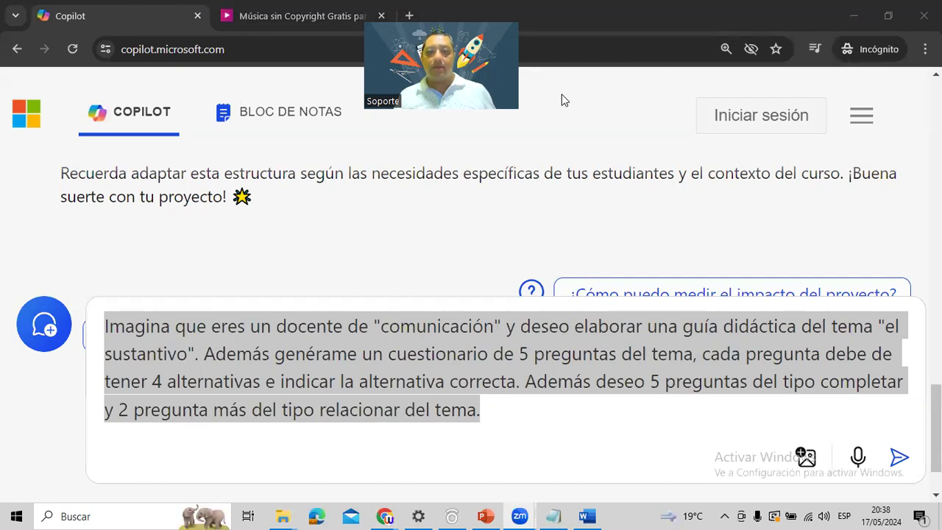
Step: Switch to the Facebook live broadcast window and post the copied prompt as a comment in the live chat
mouse_move(385, 516)
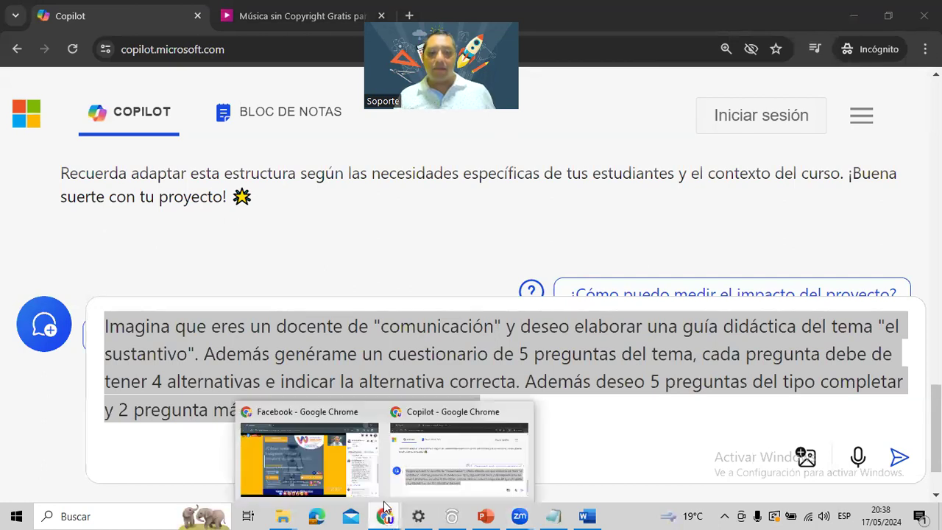
left_click(327, 450)
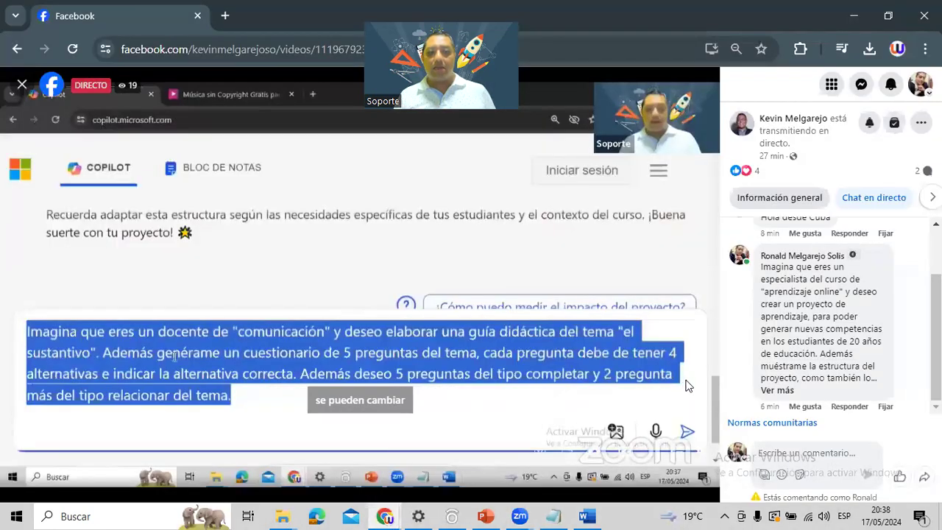
type("v")
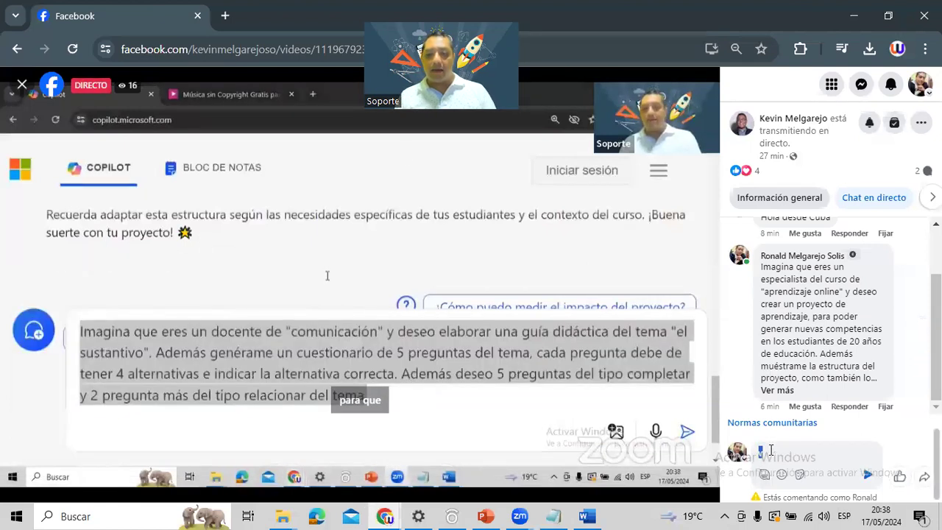
key("ctrl+v")
key("Return")
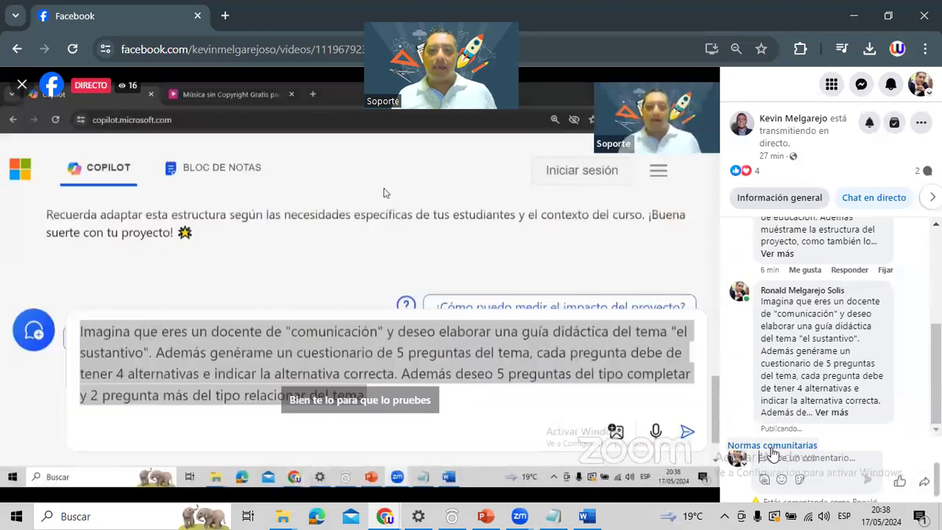
Step: Return to the Copilot window and submit the teaching-guide prompt on "el sustantivo"
left_click(852, 16)
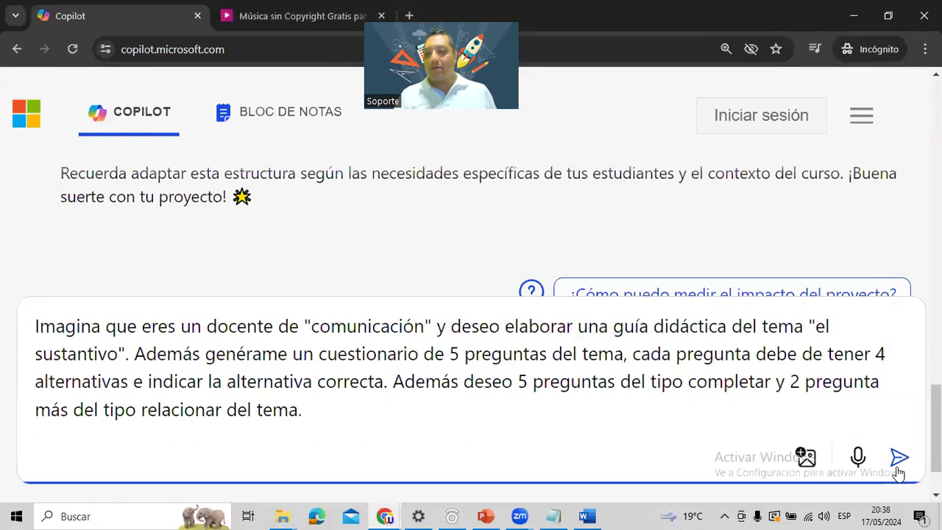
mouse_move(877, 445)
left_mouse_down()
mouse_move(925, 434)
mouse_move(894, 524)
mouse_move(879, 442)
left_mouse_up()
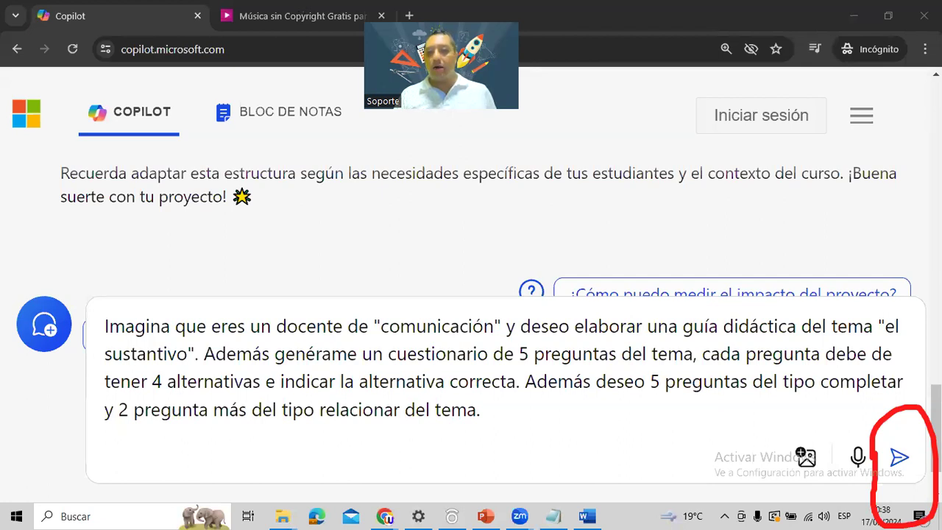
left_click(900, 457)
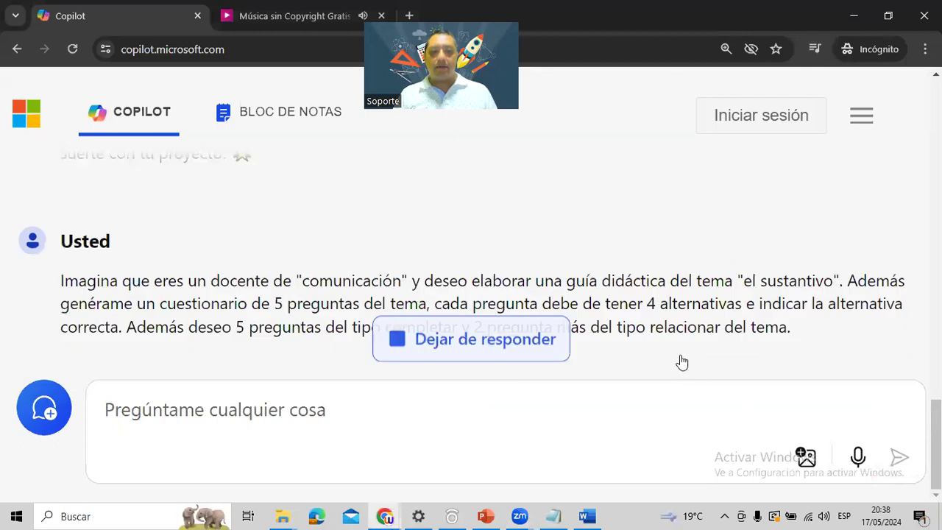
Step: Examine the generated guide and questionnaire on "el sustantivo", comparing its question types and quantities with the submitted prompt
key("ctrl+minus")
key("ctrl+minus")
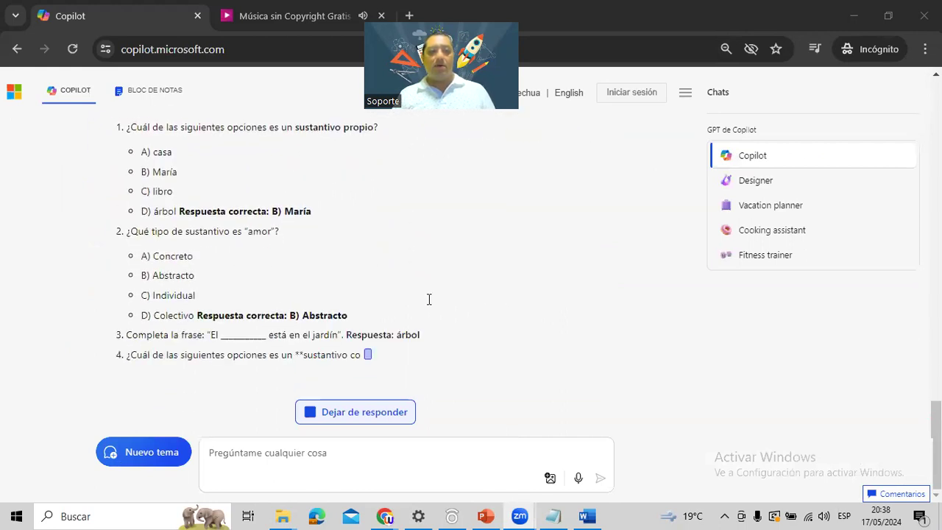
key("ctrl+plus")
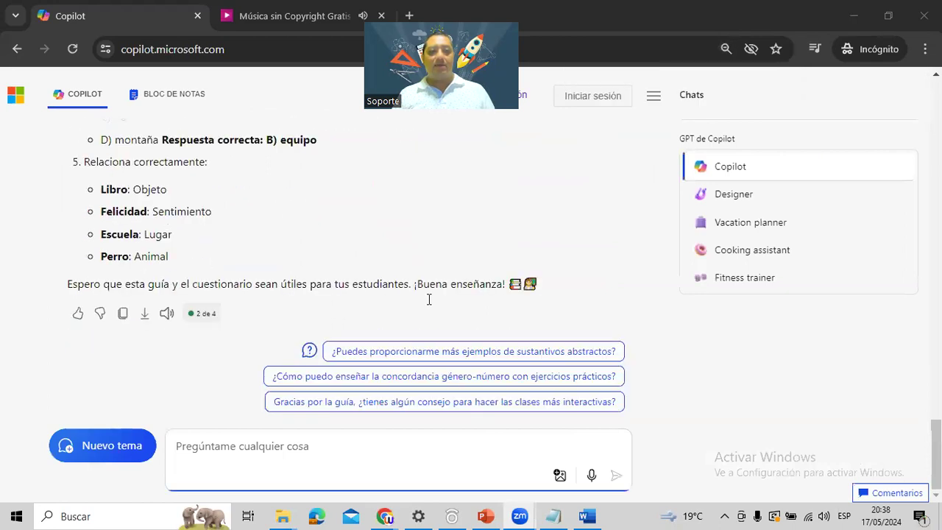
scroll(429, 300, "up", 4)
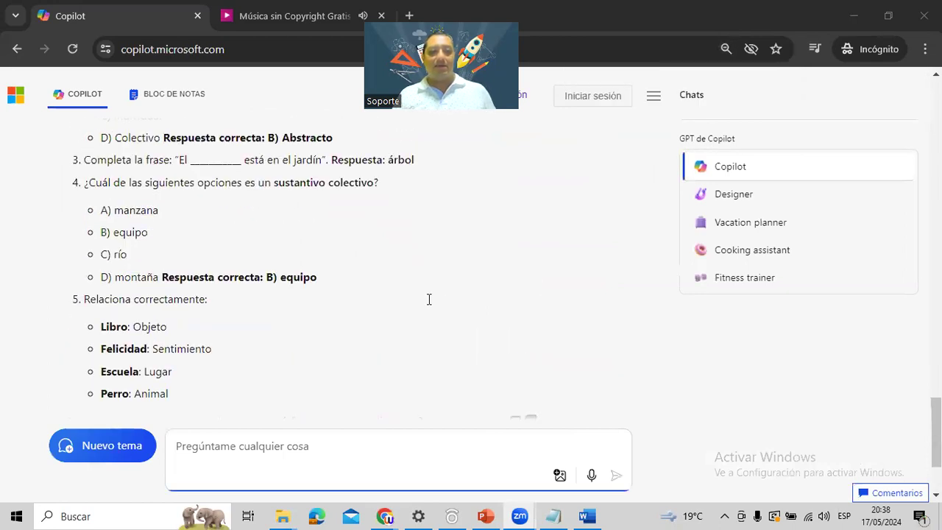
scroll(429, 300, "up", 1)
scroll(429, 299, "down", 2)
scroll(429, 299, "up", 1)
scroll(429, 300, "up", 2)
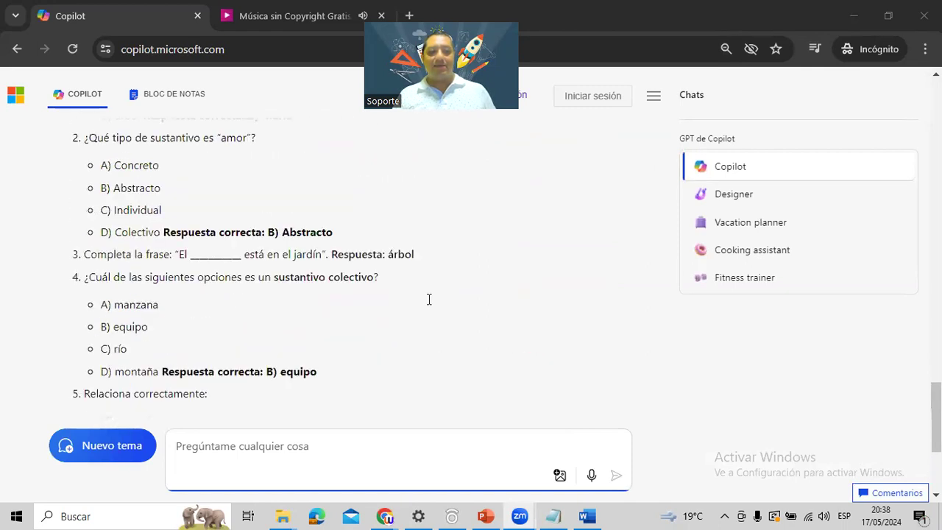
scroll(429, 299, "up", 2)
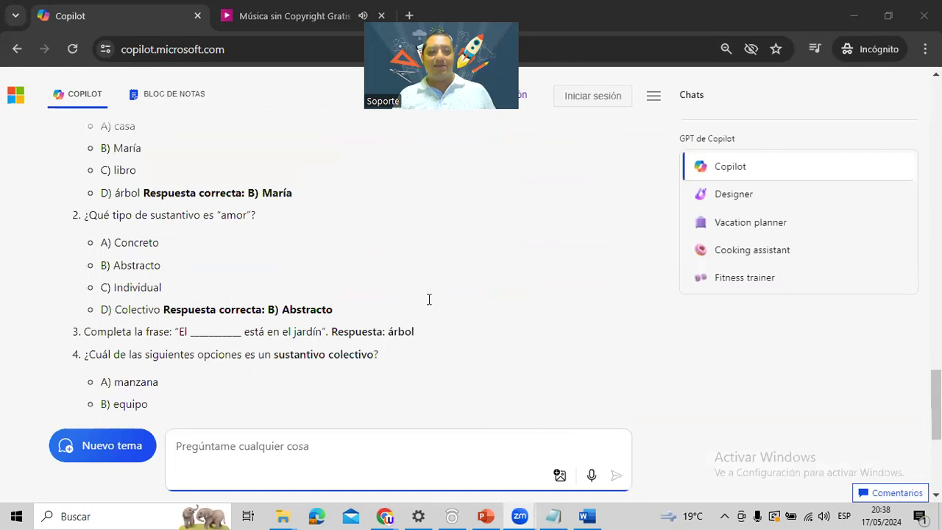
scroll(429, 299, "up", 9)
scroll(429, 300, "up", 10)
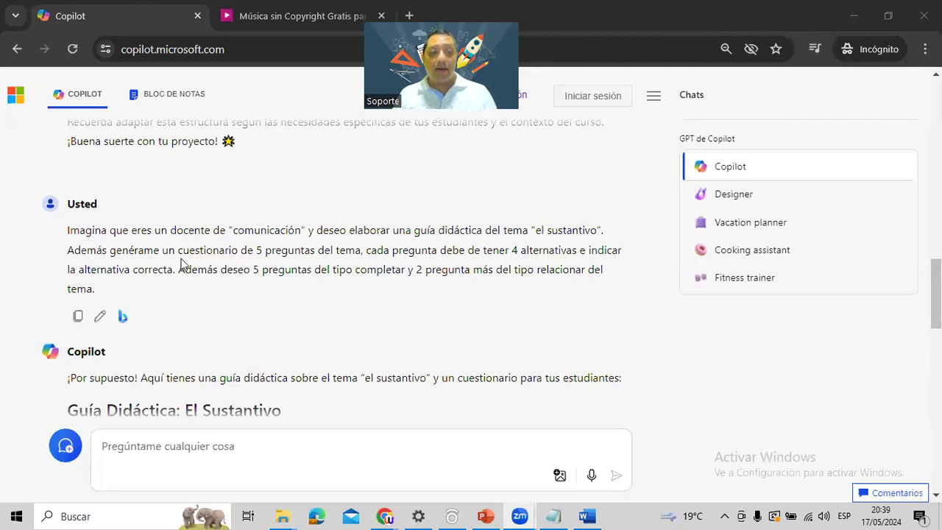
Step: Copy the sentence "Además deseo 5 preguntas del tipo completar y 2 pregunta más del tipo relacionar del tema." from the sent prompt and submit it alone
left_click_drag(179, 270, 195, 296)
key("ctrl+c")
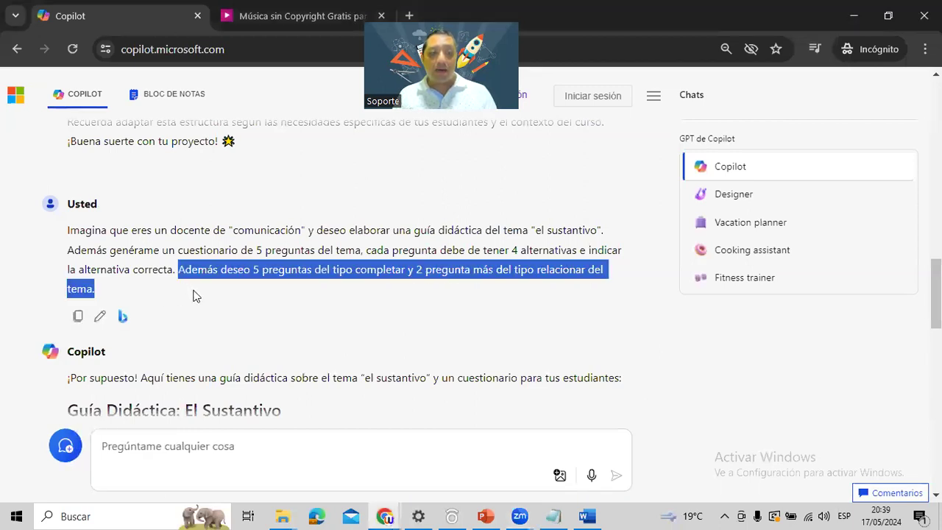
left_click(253, 449)
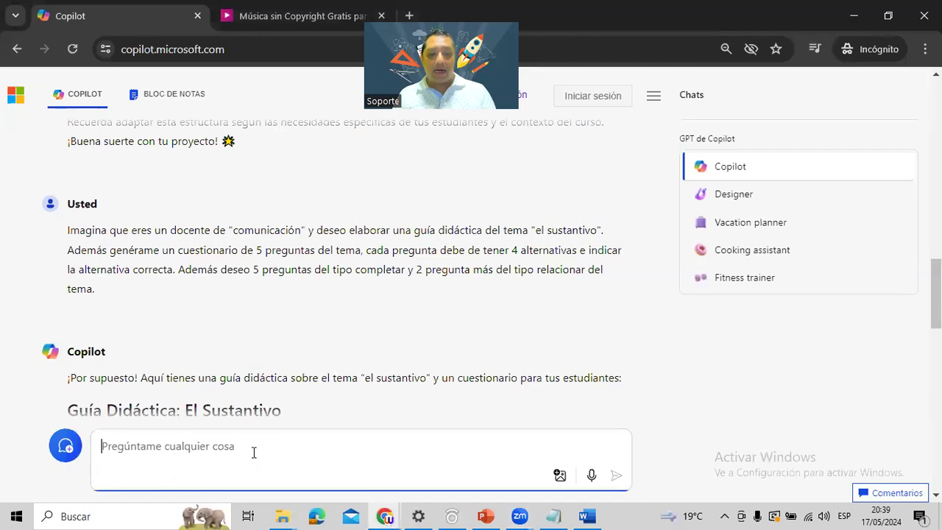
key("ctrl+v")
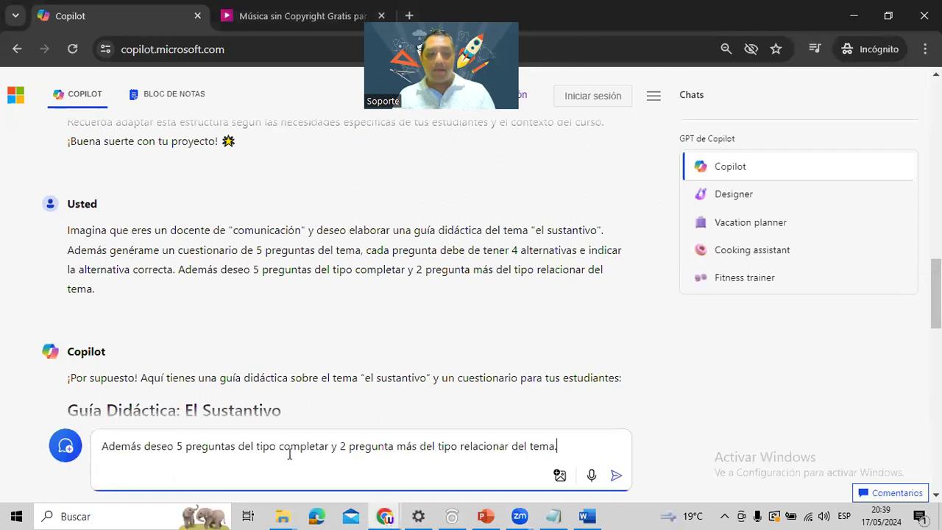
left_click(615, 479)
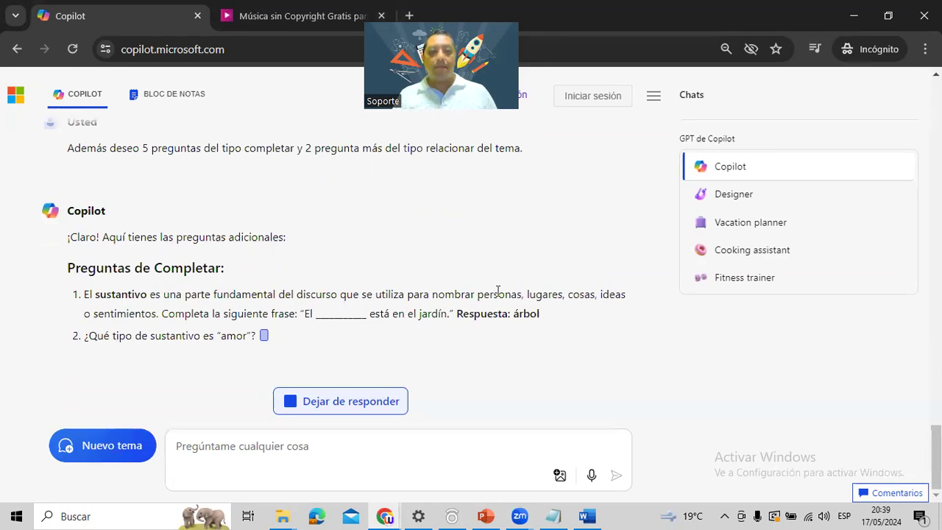
Step: Copy the full teaching-guide prompt on "el sustantivo" from the conversation and paste it into the message box
scroll(483, 319, "up", 3)
scroll(482, 314, "up", 1)
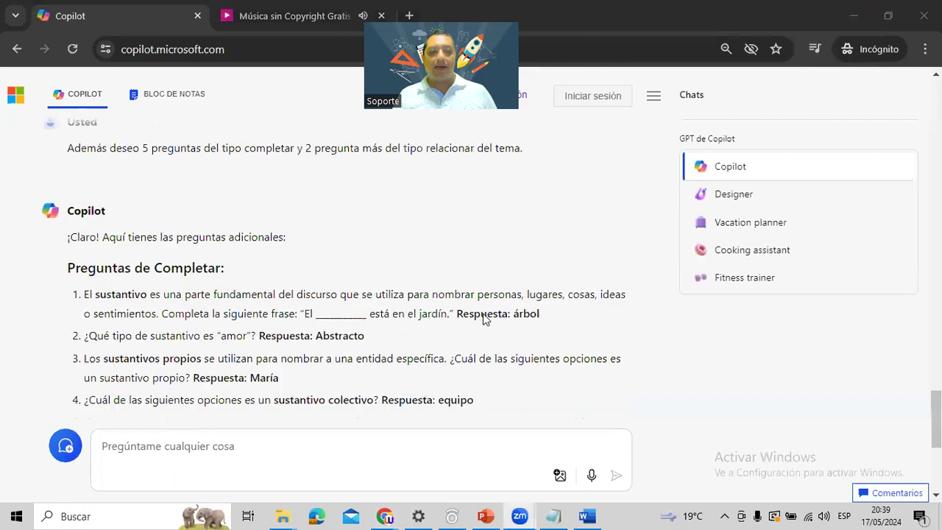
scroll(482, 314, "down", 4)
scroll(483, 319, "up", 4)
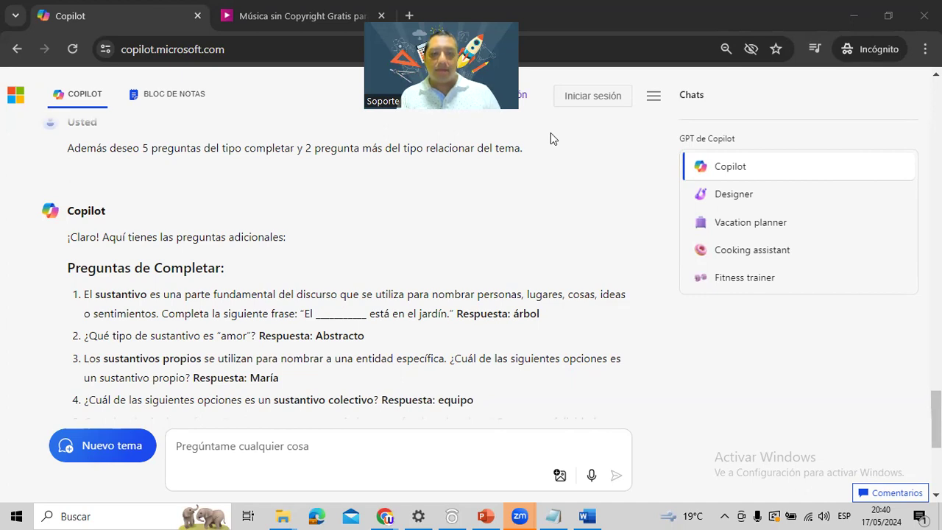
scroll(495, 219, "up", 15)
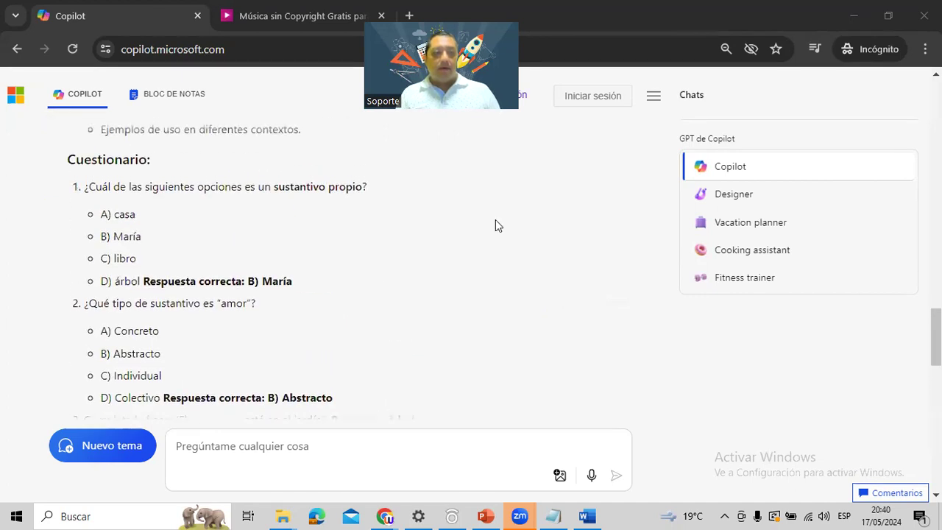
scroll(495, 220, "up", 5)
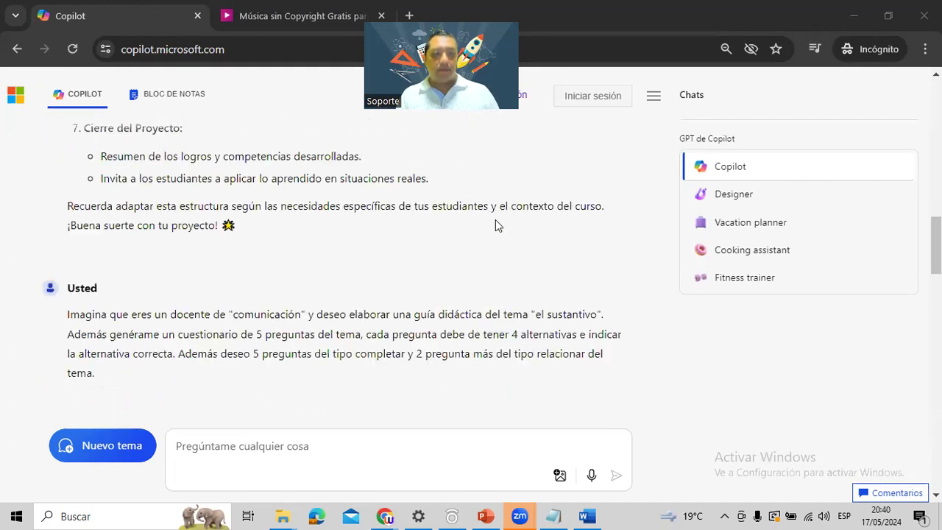
scroll(34, 299, "down", 2)
left_click_drag(95, 297, 68, 239)
key("ctrl+c")
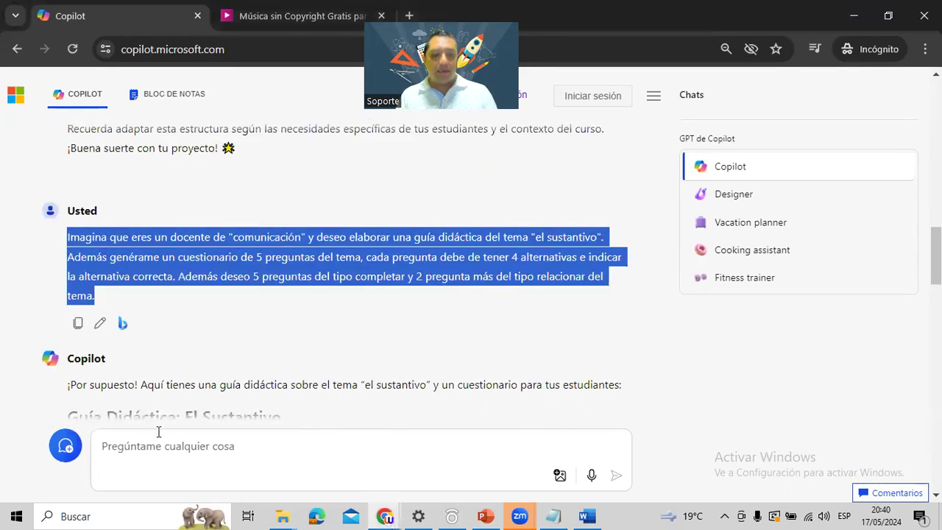
left_click(143, 446)
key("ctrl+v")
key("ctrl+plus")
key("ctrl+plus")
key("ctrl+plus")
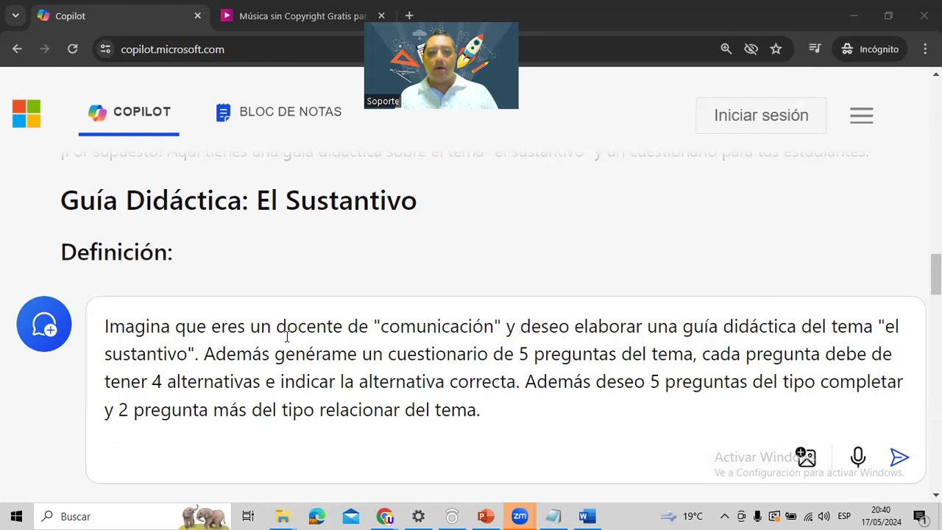
Step: Replace the subject inside the first quotation marks of the pasted prompt with "creatividad e innovación"
left_click(208, 335)
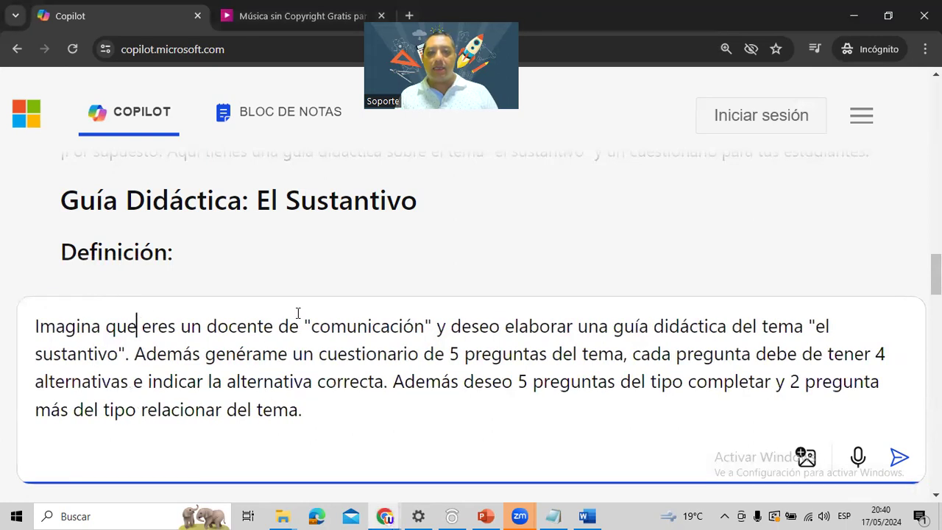
left_click_drag(389, 316, 423, 322)
key("BackSpace")
key("BackSpace")
key("BackSpace")
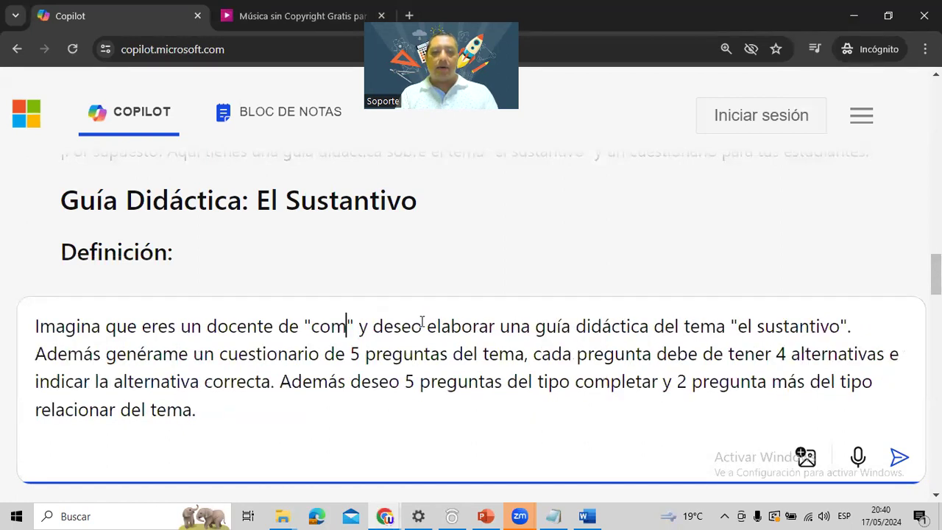
type("reati")
type("vidad e innov")
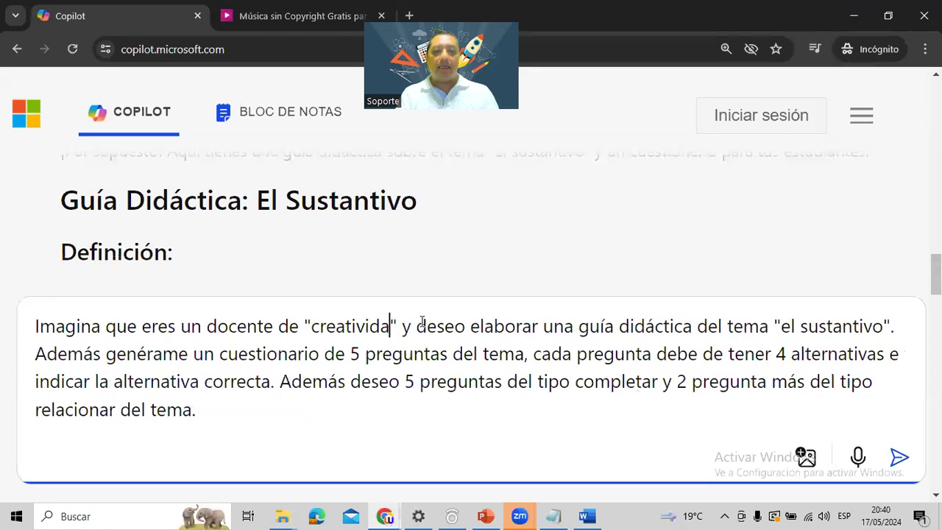
type("ación")
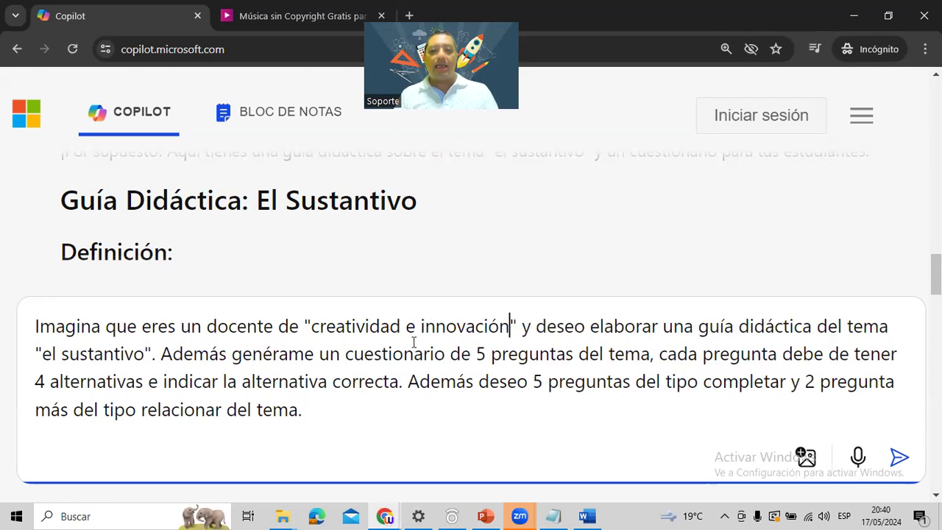
Step: Change the guide's topic in the prompt to "el emprendimiento digital"
left_click_drag(140, 353, 61, 347)
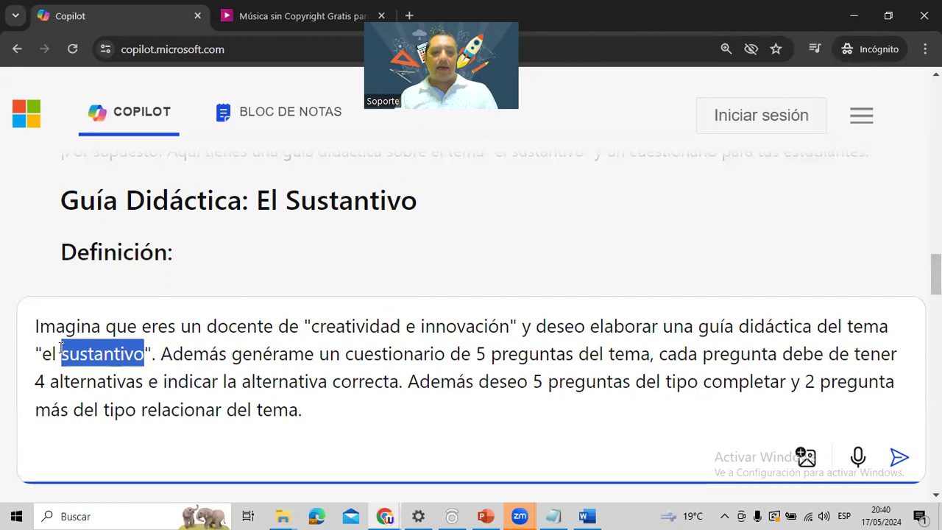
type("emprendi")
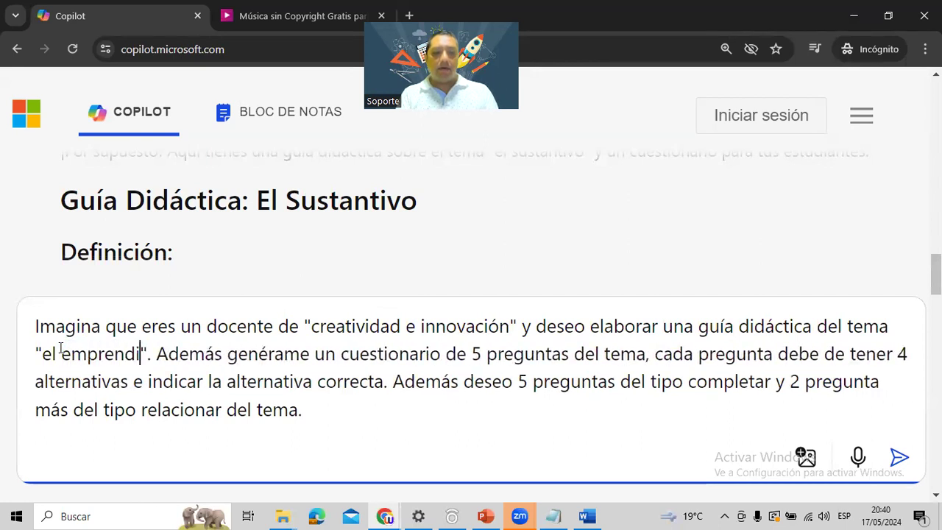
type("miento digital")
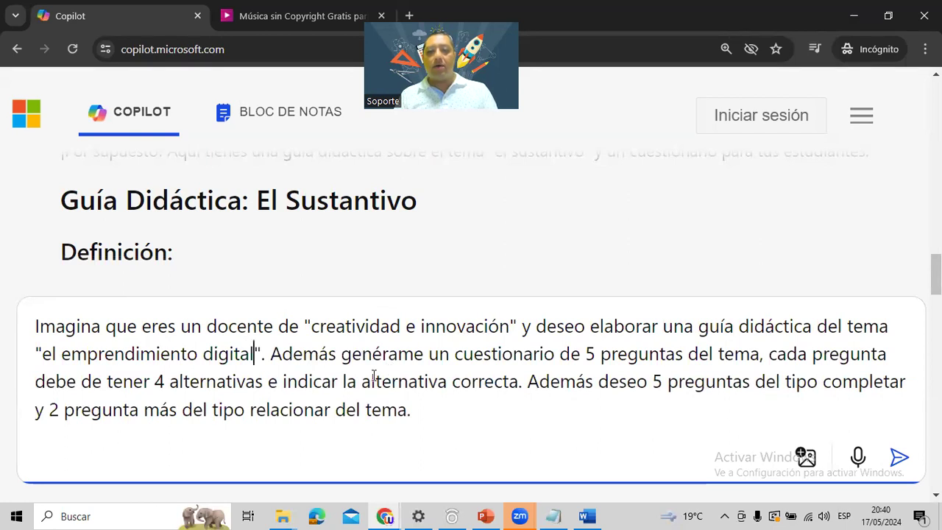
Step: Reword the questionnaire phrase to read "un cuestionario con 5 preguntas"
left_click(542, 354)
left_click(557, 353)
type("con")
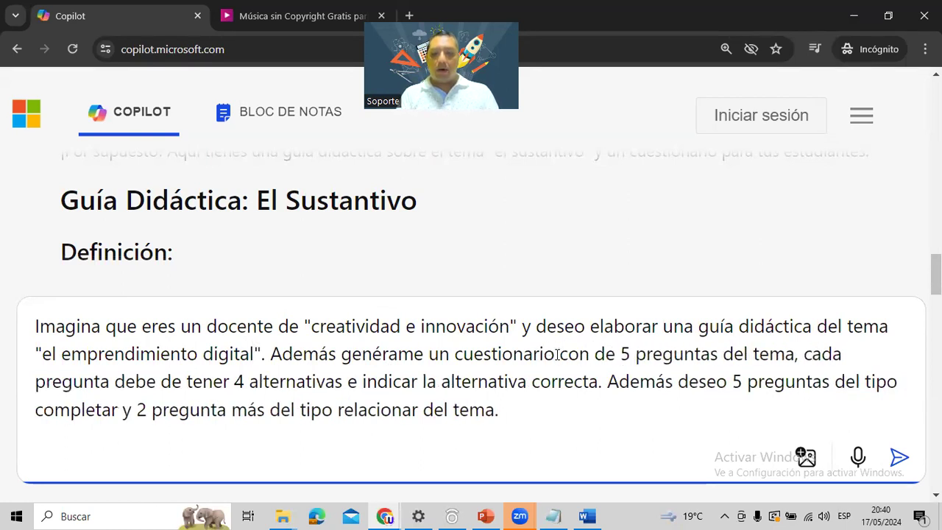
key("Delete")
key("Delete")
key("Delete")
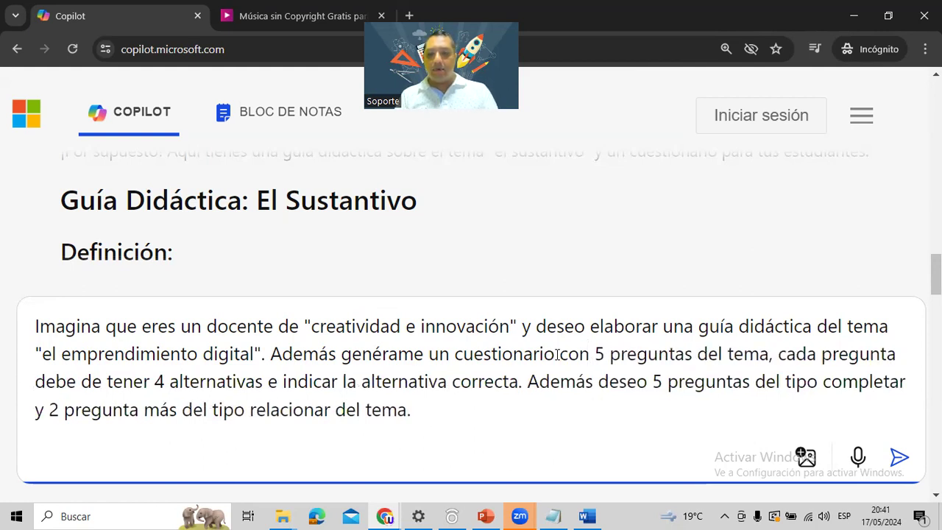
Step: Insert "actividades con" before "un cuestionario" in the second sentence of the prompt
key("Right")
key("Right")
key("Right")
key("Right")
key("Right")
key("Right")
key("Right")
key("Right")
key("Right")
key("Right")
key("Right")
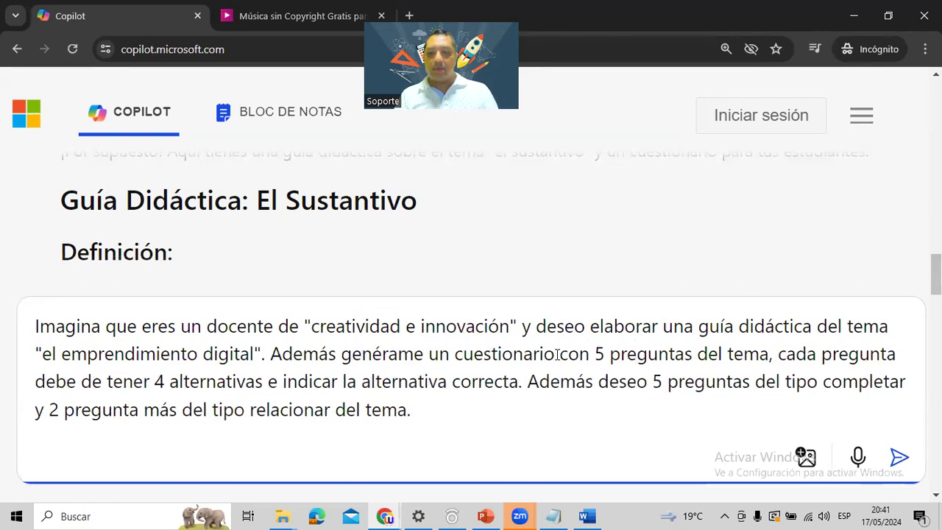
key("Right")
key("Right")
key("Right")
key("Right")
key("Right")
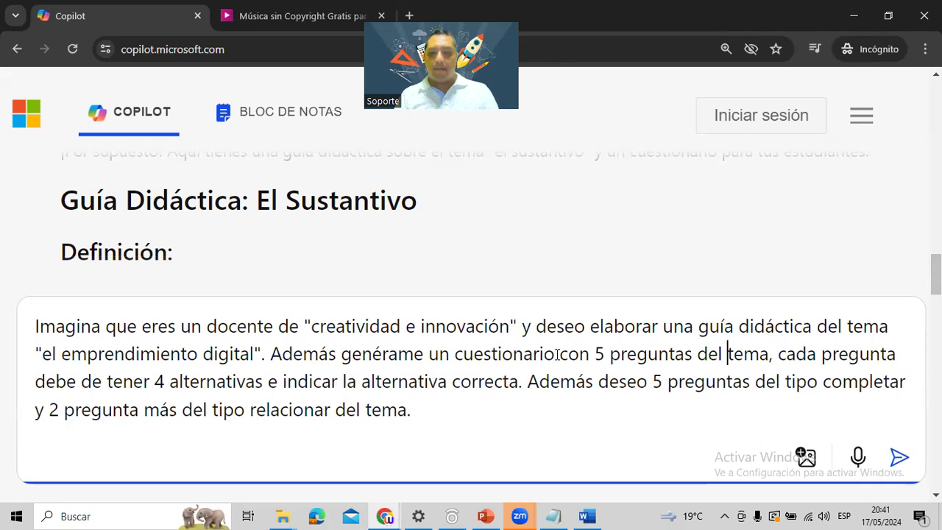
key("Left")
key("Left")
key("Left")
key("Left")
key("Left")
key("Left")
key("Left")
key("Left")
key("Left")
key("Left")
key("Left")
key("Left")
key("Left")
key("Left")
key("Left")
key("Left")
key("Left")
key("Left")
key("Left")
key("Left")
key("Left")
key("Left")
key("Left")
type("actividades ")
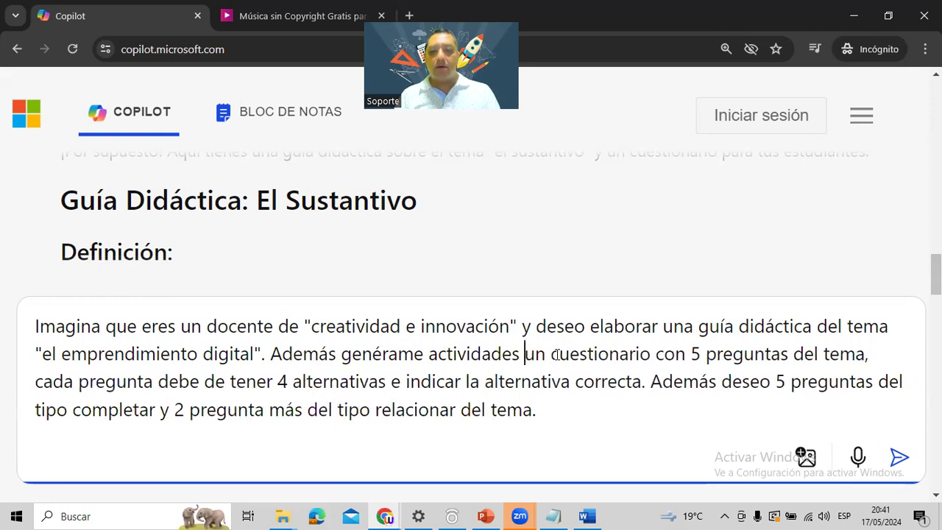
type("con")
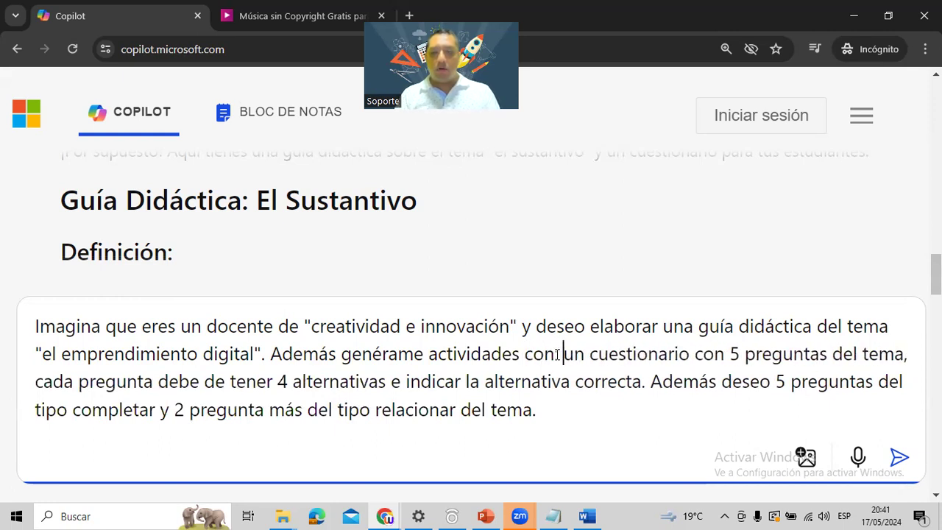
Step: Replace the comma after "5 preguntas del tema" with "y" to link it to "cada pregunta"
key("Right")
key("Right")
key("Right")
key("Right")
key("Right")
key("Right")
key("Right")
key("Right")
key("Right")
key("Right")
key("Right")
key("Right")
key("Right")
key("Right")
key("Right")
key("Right")
key("Right")
key("Right")
key("Right")
key("Right")
key("Left")
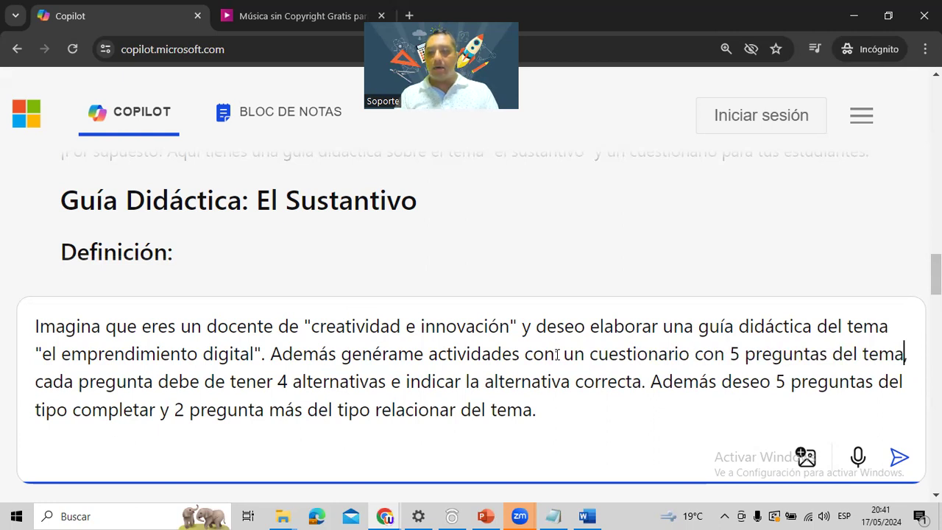
key("Right")
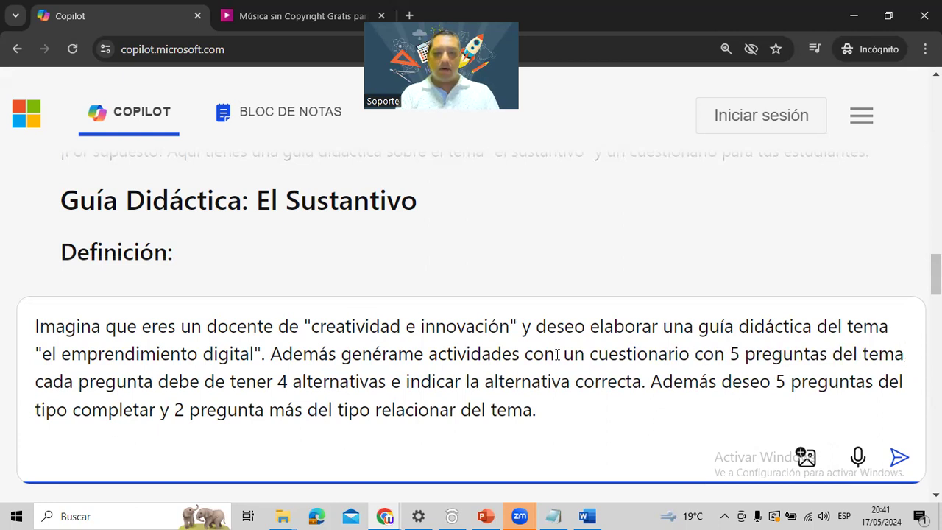
type("y")
key("BackSpace")
Step: Insert "más" after "5 preguntas" so the phrase reads "Además deseo 5 preguntas más del tipo completar"
key("Right")
key("Right")
key("Right")
key("Right")
key("Right")
key("Right")
key("Right")
key("Right")
key("Right")
key("Right")
key("Right")
key("Right")
key("Right")
key("Right")
key("Right")
key("Right")
key("Right")
key("Right")
key("Right")
key("Right")
key("Right")
key("Right")
key("Right")
key("Right")
key("Right")
key("Right")
key("Right")
key("Right")
key("Right")
key("Right")
key("Right")
key("Right")
key("Right")
key("Right")
key("Right")
key("Right")
key("Right")
key("Right")
key("Right")
key("Right")
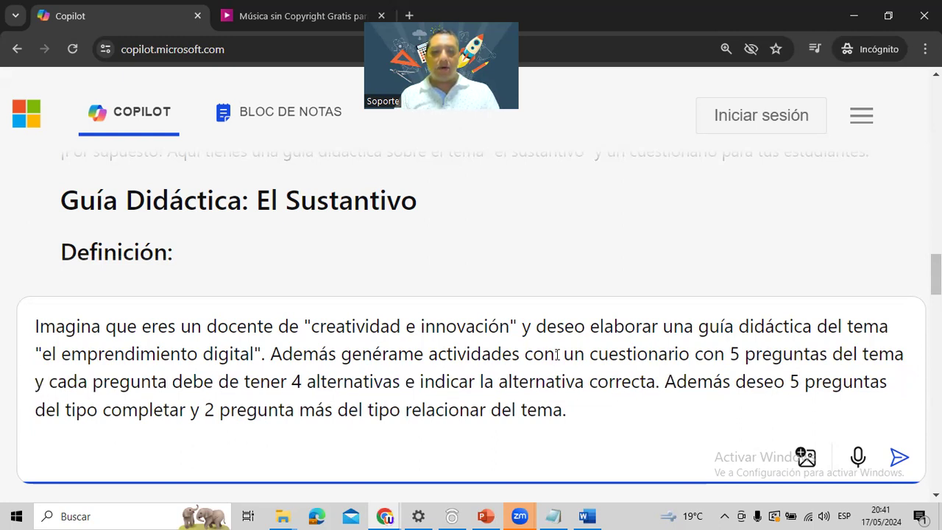
key("Right")
key("Right")
key("Right")
key("Right")
key("Right")
key("Right")
key("Right")
key("Right")
key("Right")
type("más")
key("Right")
key("Right")
key("Right")
key("Right")
key("Right")
key("Right")
key("Right")
key("Right")
key("Right")
key("Right")
key("Right")
key("Right")
key("Right")
key("Right")
key("Right")
key("Right")
key("Right")
key("Right")
key("Right")
key("Right")
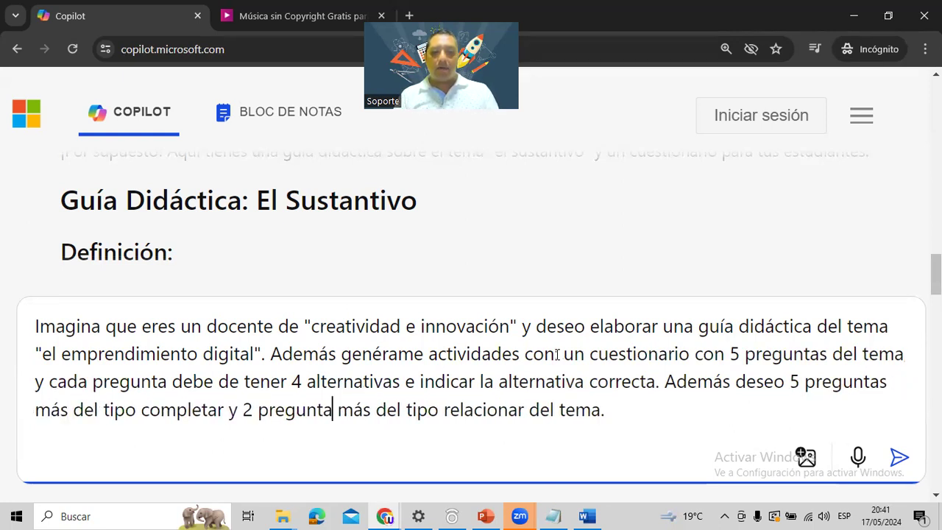
Step: Insert a colon after "Además genérame actividades con" and review the whole prompt text
left_click(557, 354)
type(":")
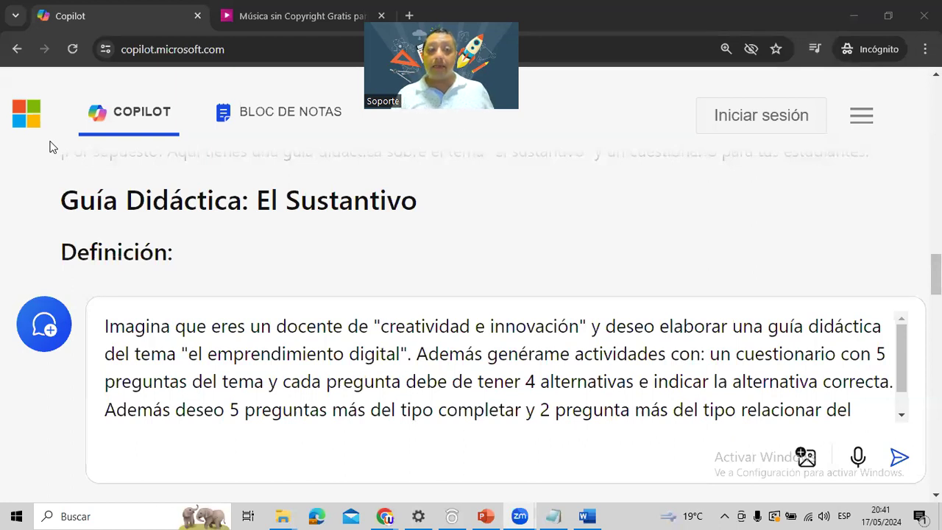
scroll(560, 338, "down", 1)
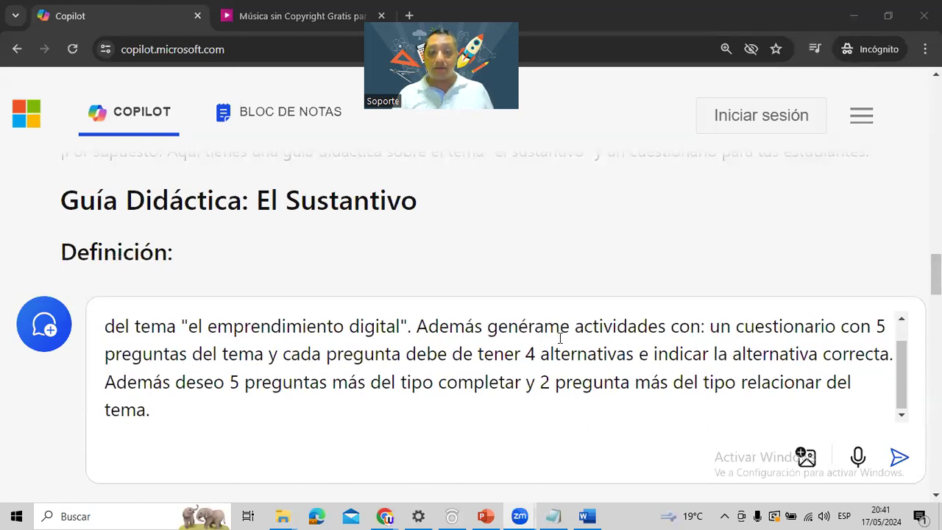
scroll(560, 338, "up", 1)
scroll(560, 338, "down", 1)
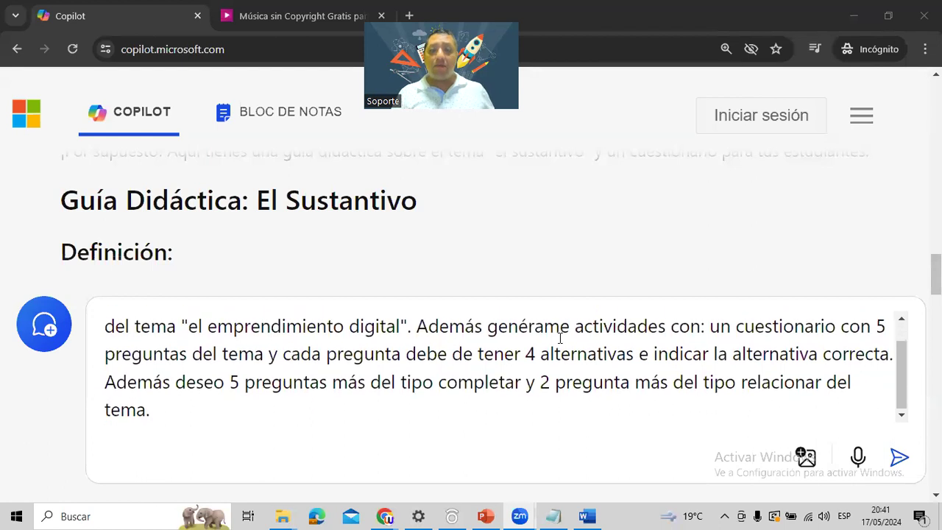
scroll(560, 338, "up", 1)
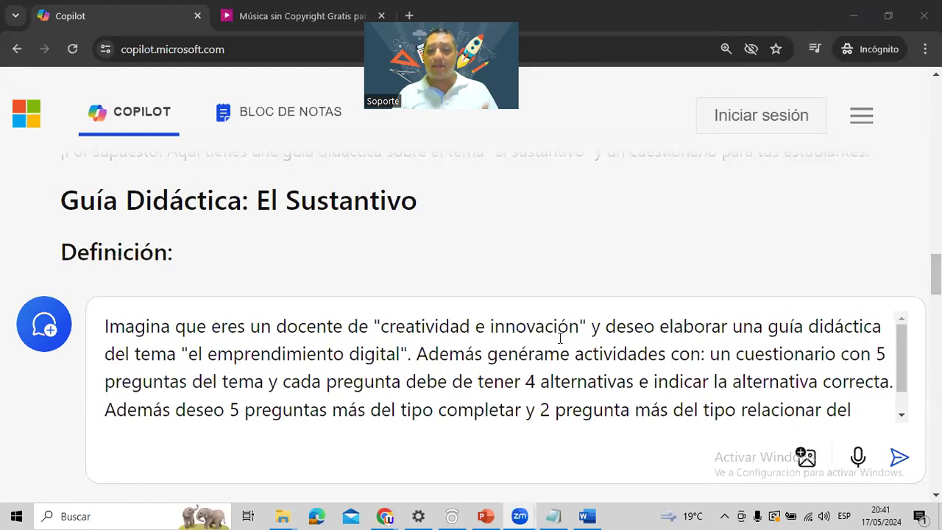
Step: Append "Quiero generar además actividades colaborativas en clase presencial y una actividad para la casa." to the end of the prompt
left_click(907, 363)
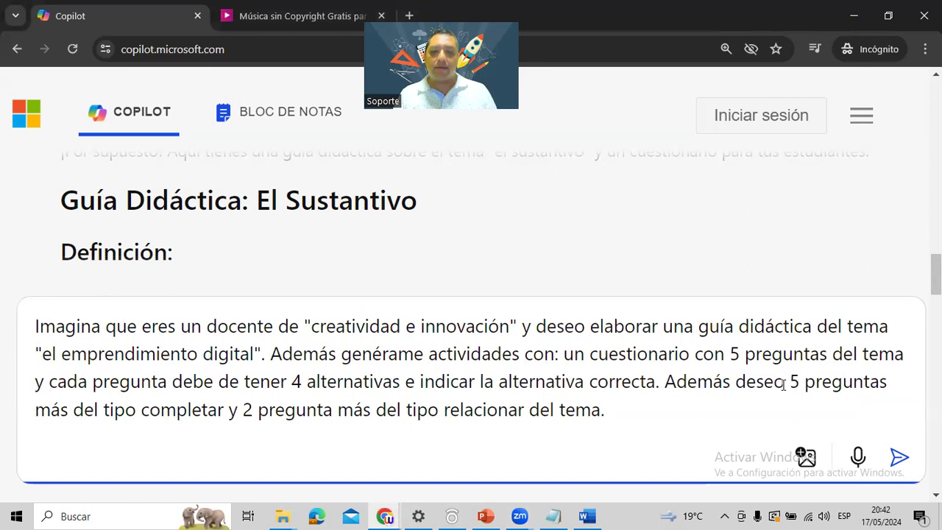
left_click(659, 418)
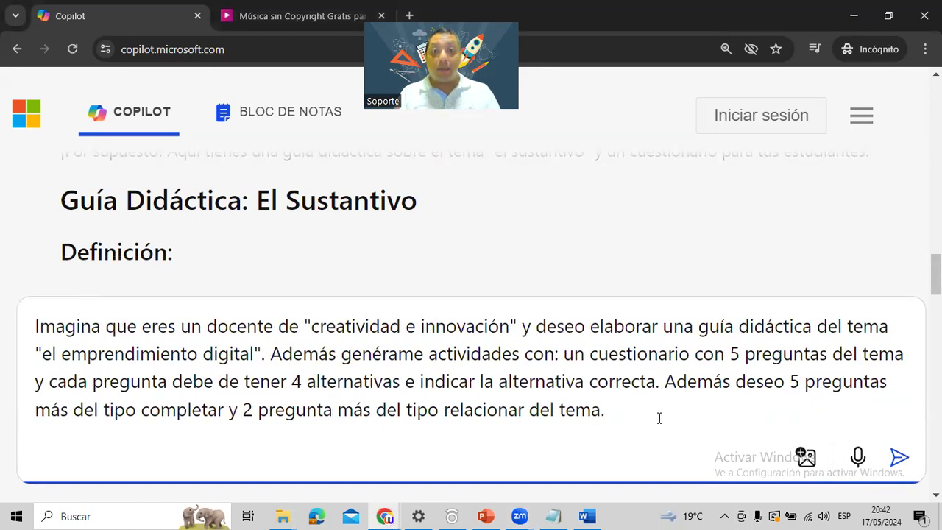
type("QUier")
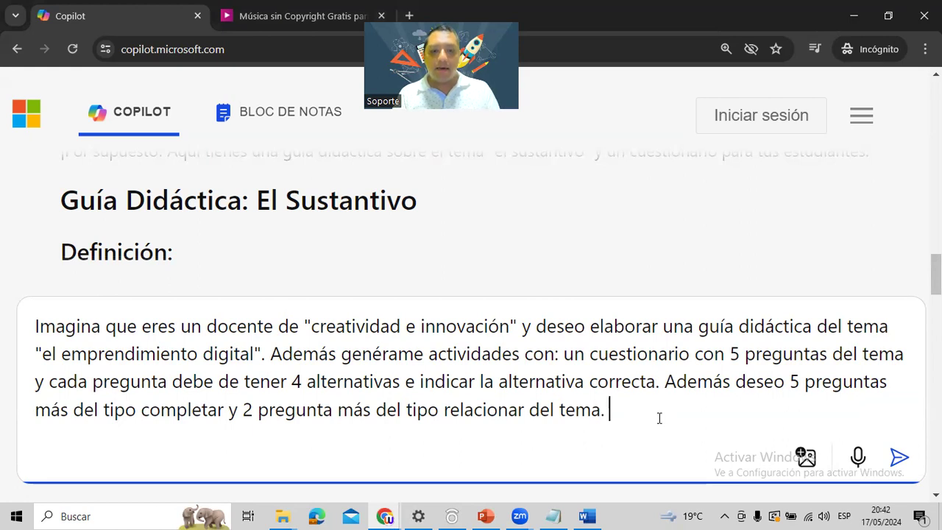
key("BackSpace")
key("BackSpace")
key("BackSpace")
key("BackSpace")
type("uiero generar además")
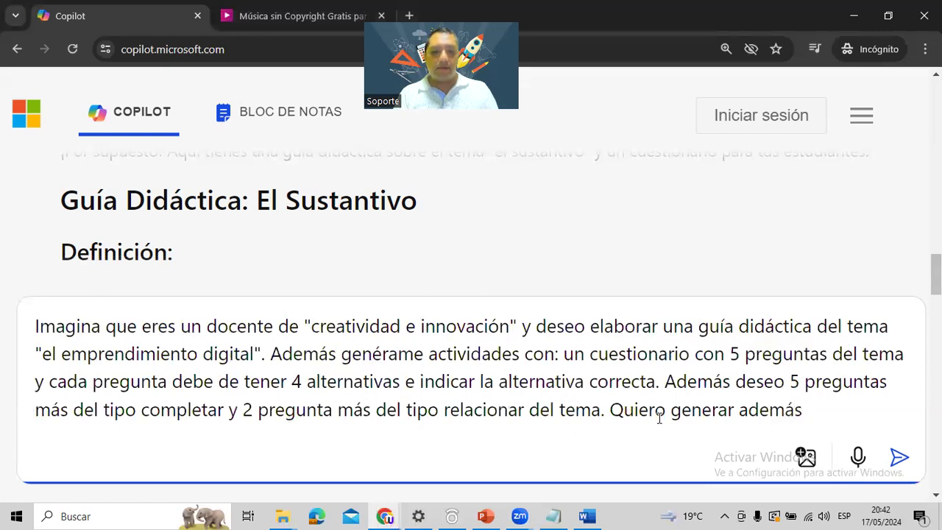
type(" actividade")
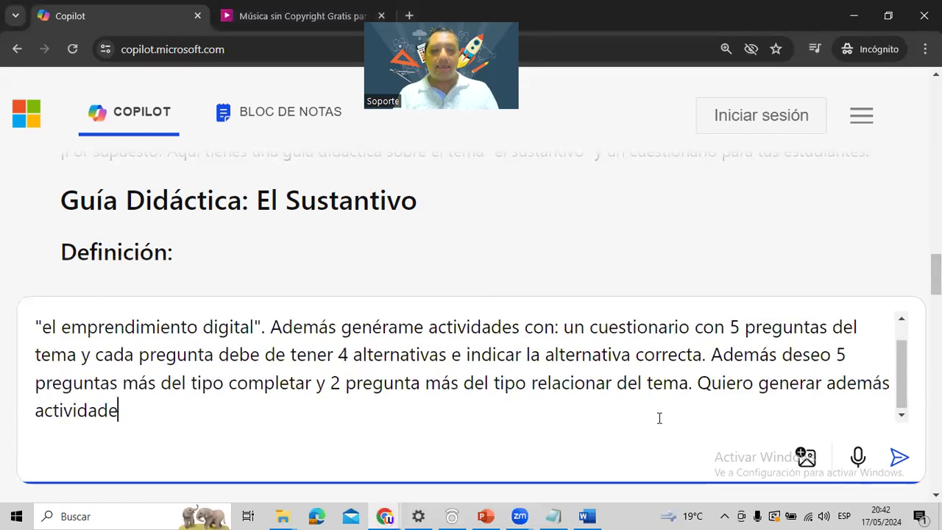
type("s colaborativas")
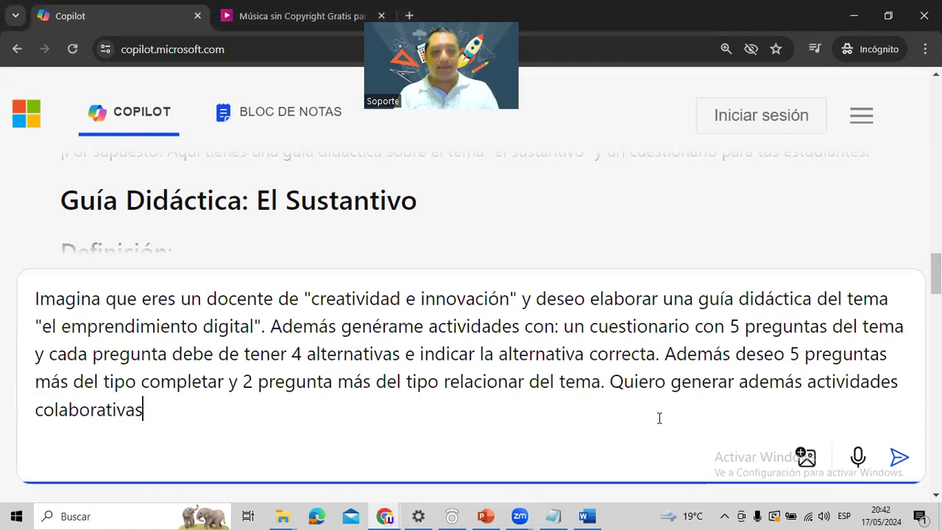
type(" en clase pre")
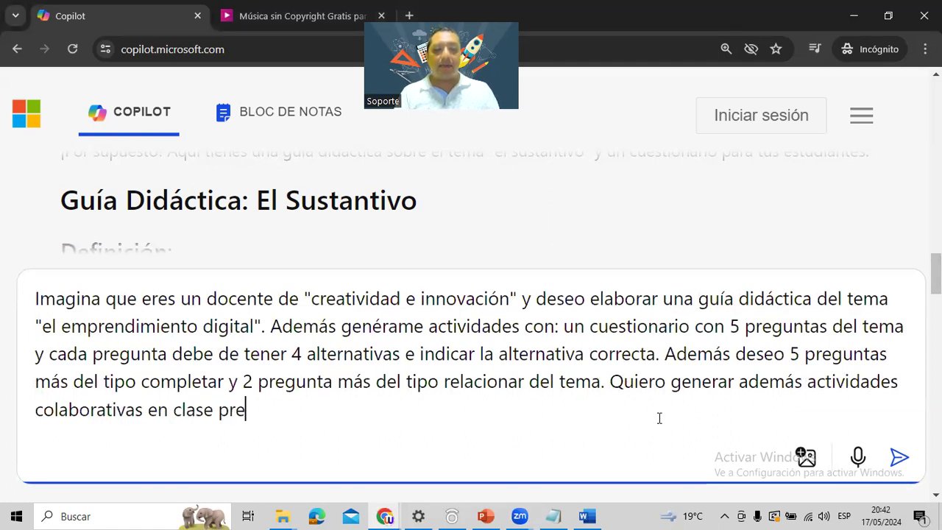
type("sencial y u")
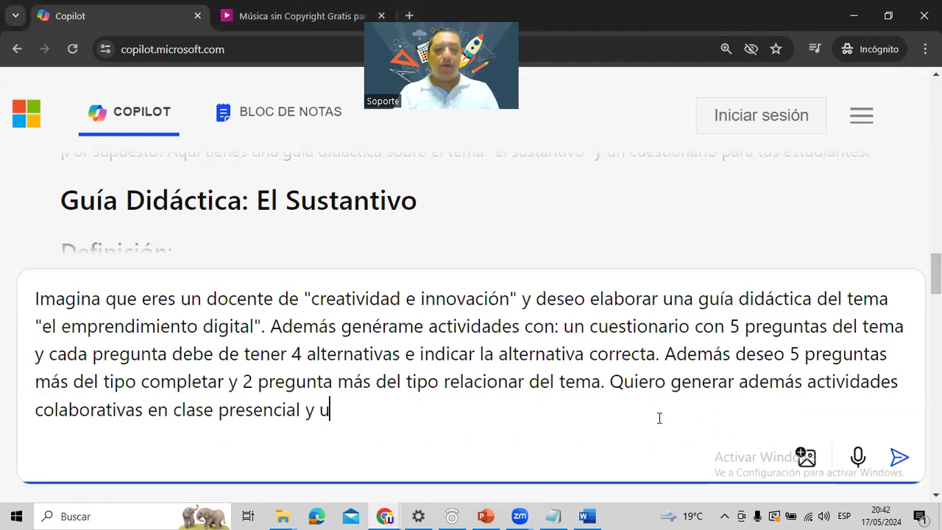
type("na actividad par")
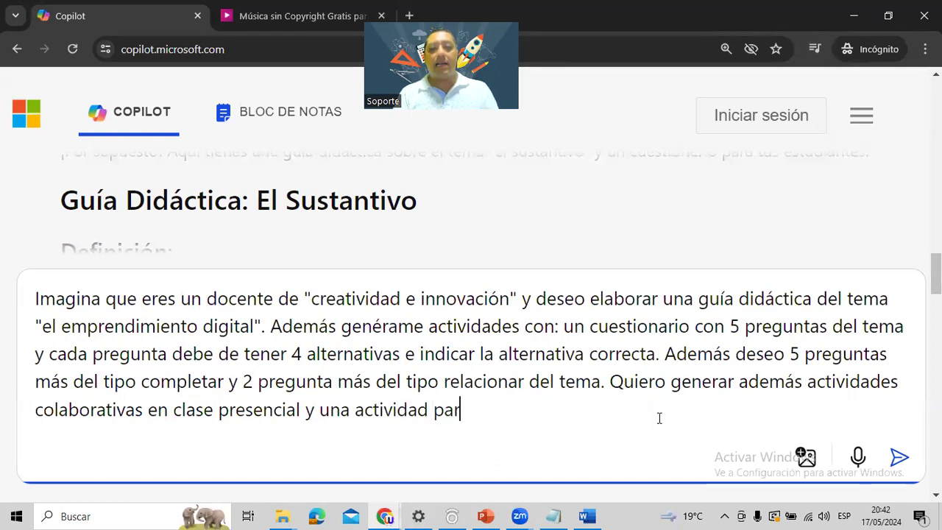
type("a la casa. Además para a")
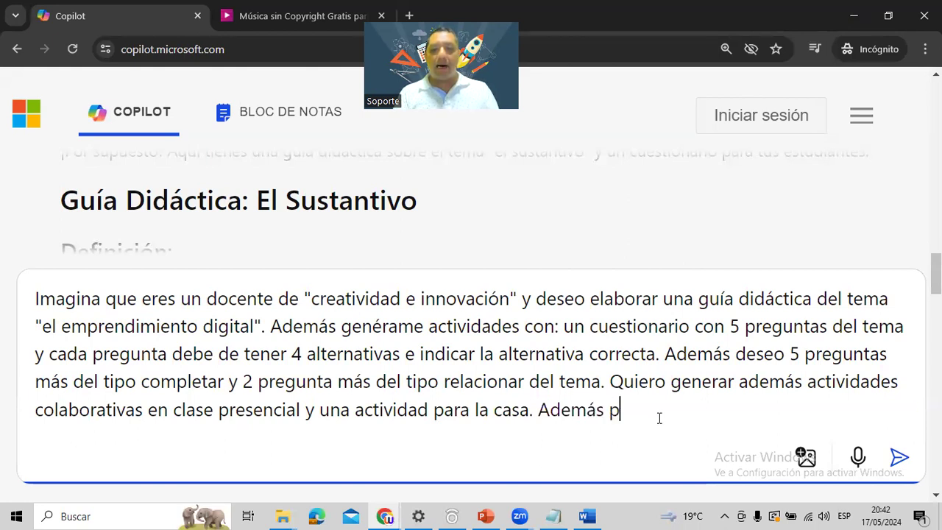
Step: Complete the prompt's last sentence as "Además para la actividad colaborativa proponme una lista de comprobación en formato tabla."
key("BackSpace")
type("la a")
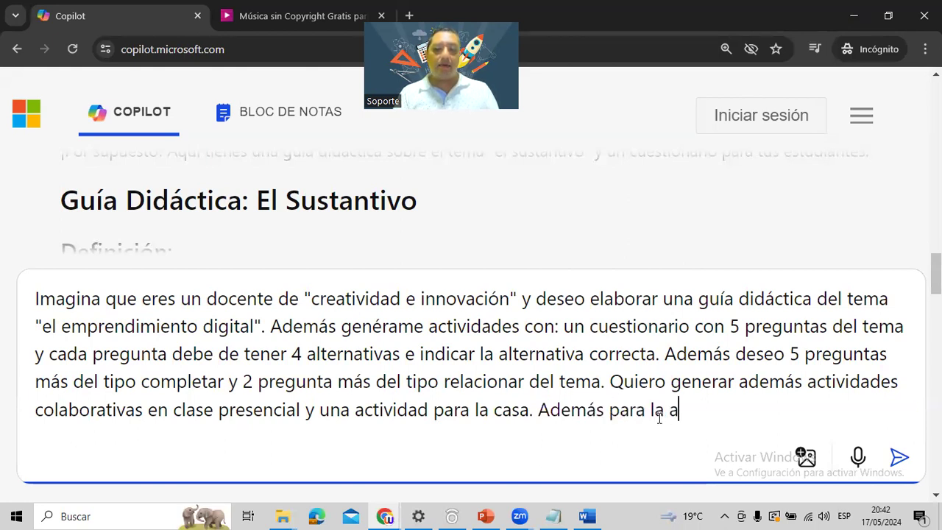
type("ctividad colabor")
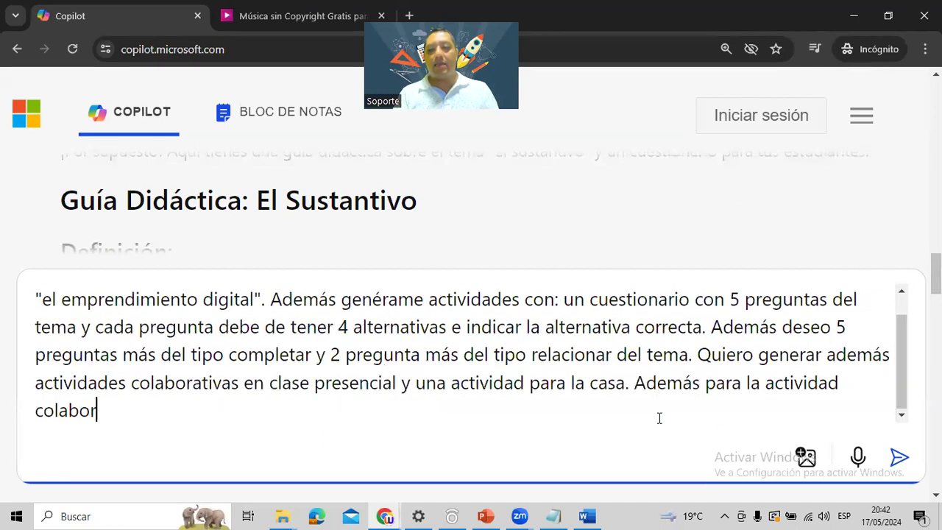
type("ativa propo")
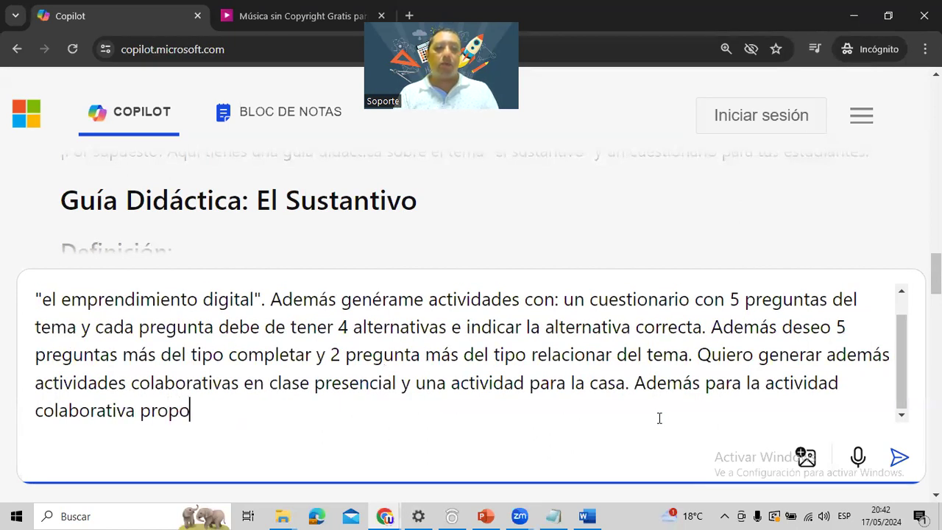
type("nme una lista de comprobación en formato tabla.")
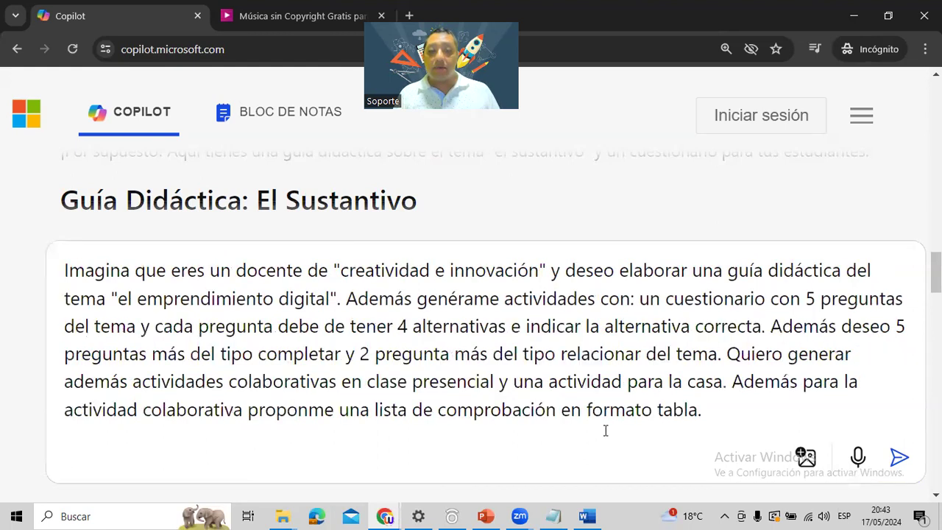
Step: Send the finished prompt about "el emprendimiento digital" to generate the guide and activities
left_click_drag(606, 429, 0, 210)
left_click(229, 298)
left_click_drag(492, 409, 28, 277)
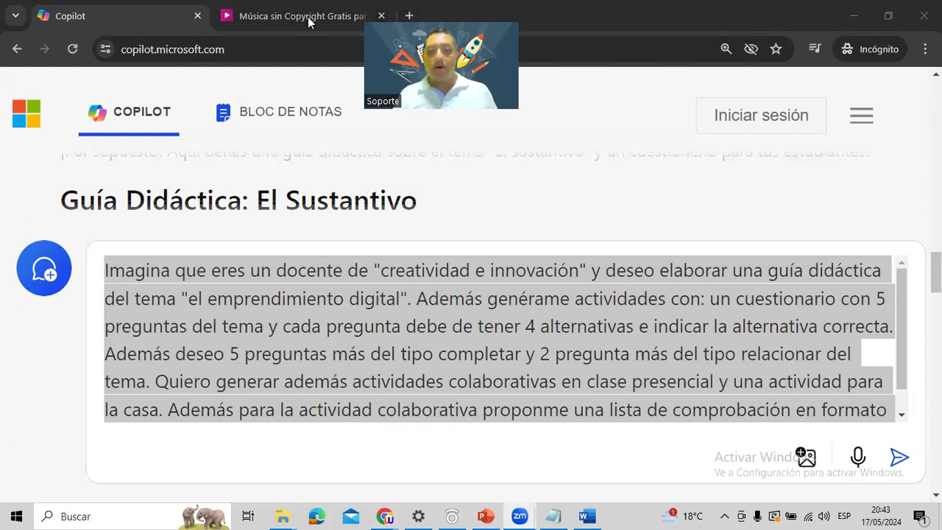
left_click(662, 395)
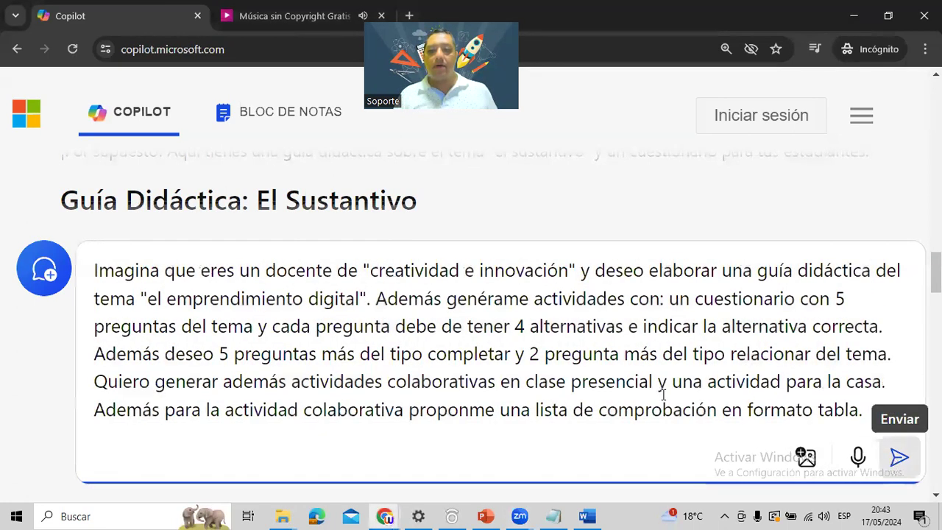
key("Return")
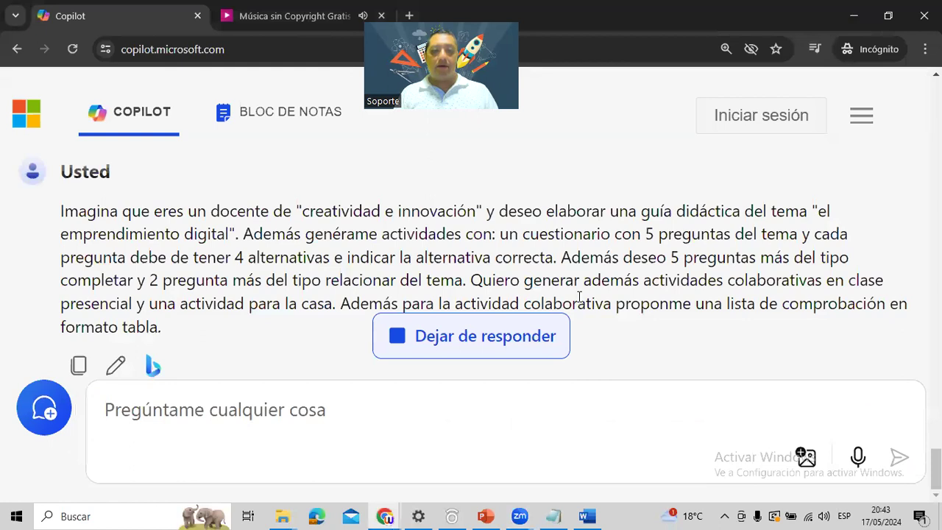
Step: Zoom the page out and examine the generated response's checklist table for the collaborative activity
key("ctrl+minus")
key("ctrl+minus")
key("ctrl+minus")
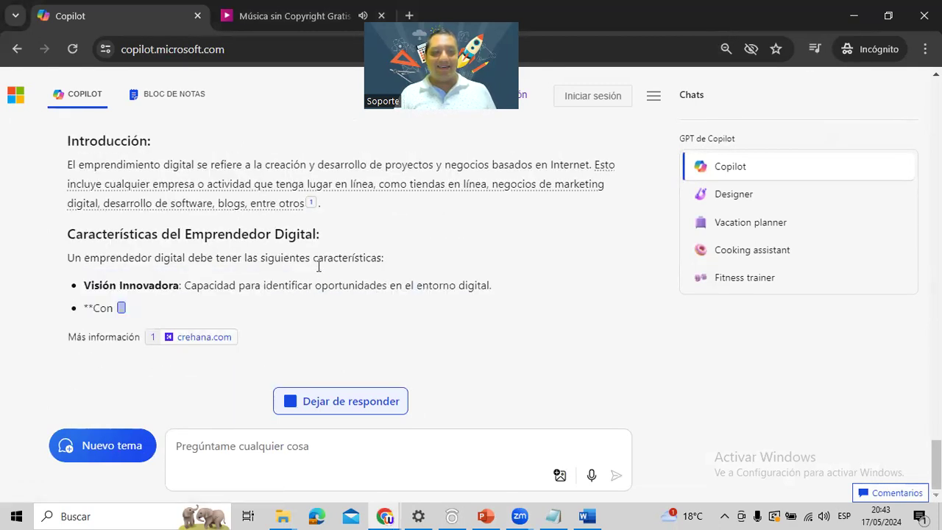
scroll(318, 265, "up", 5)
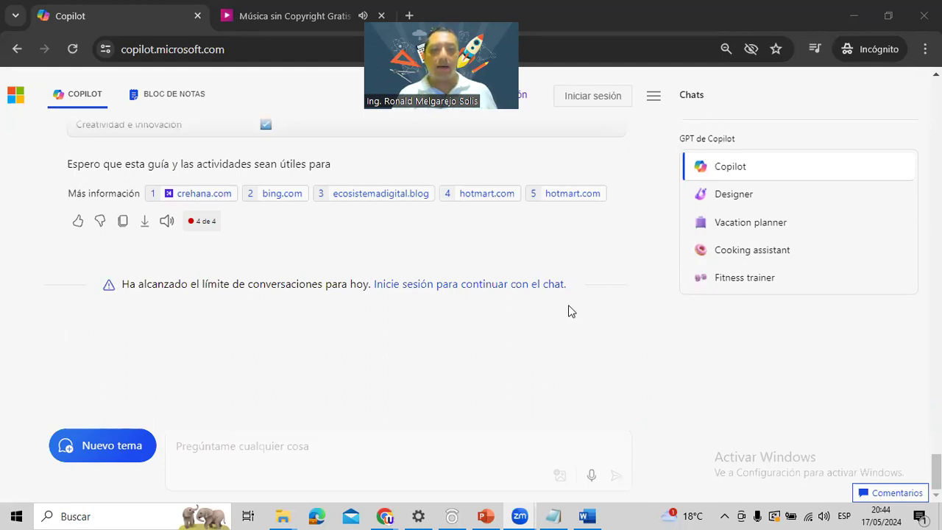
scroll(568, 305, "up", 4)
scroll(515, 305, "down", 1)
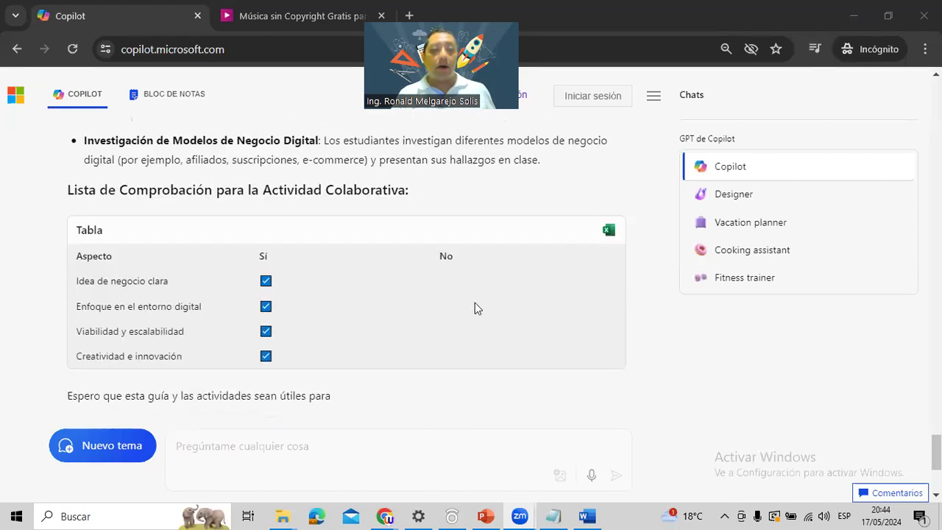
left_click(266, 292)
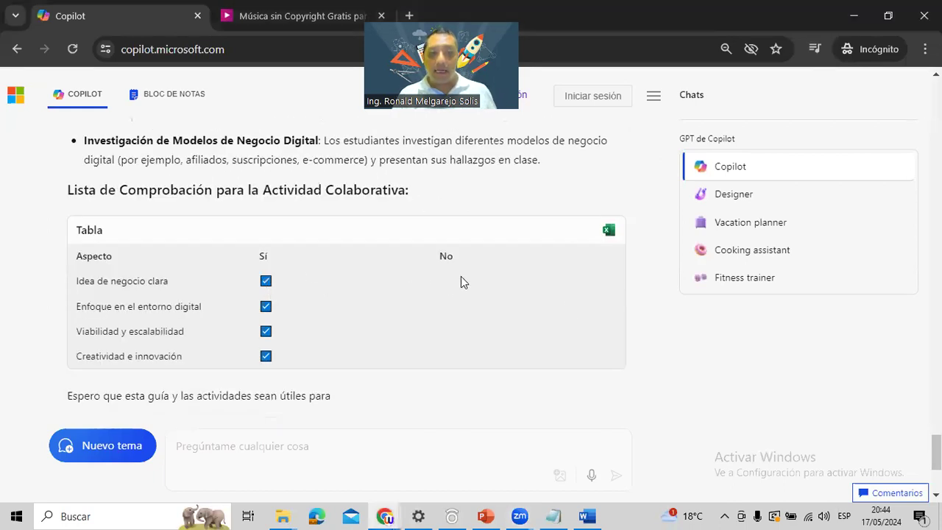
Step: Review the generated guide from its introduction through the questionnaire, completion and matching questions, and classroom and home activities
scroll(452, 287, "up", 2)
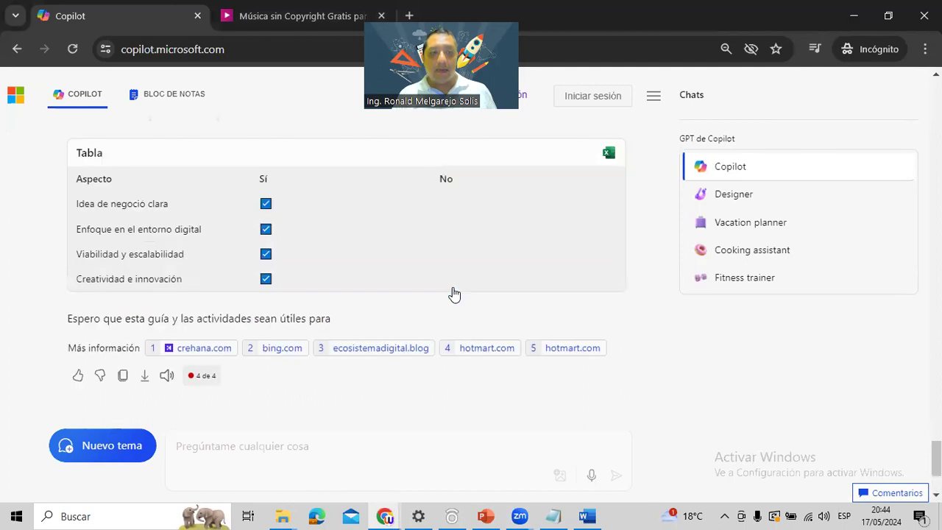
scroll(453, 287, "up", 6)
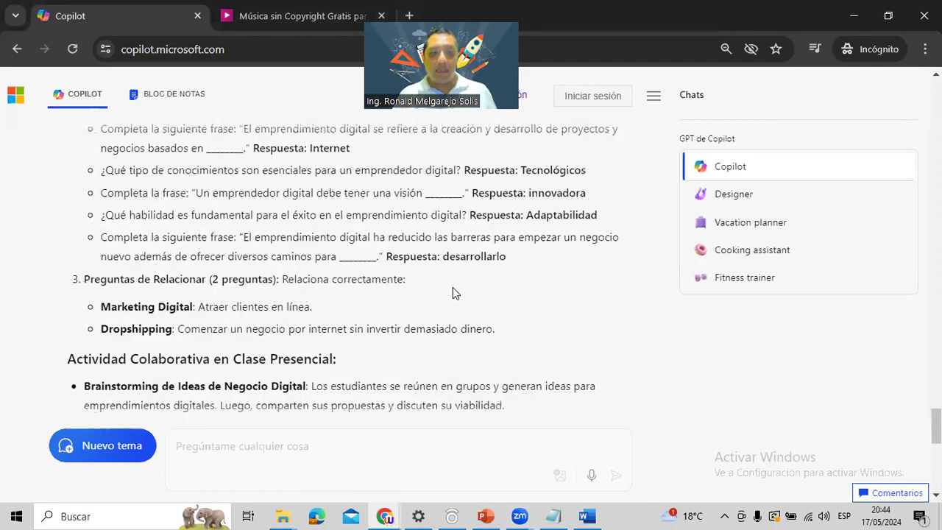
scroll(453, 289, "up", 10)
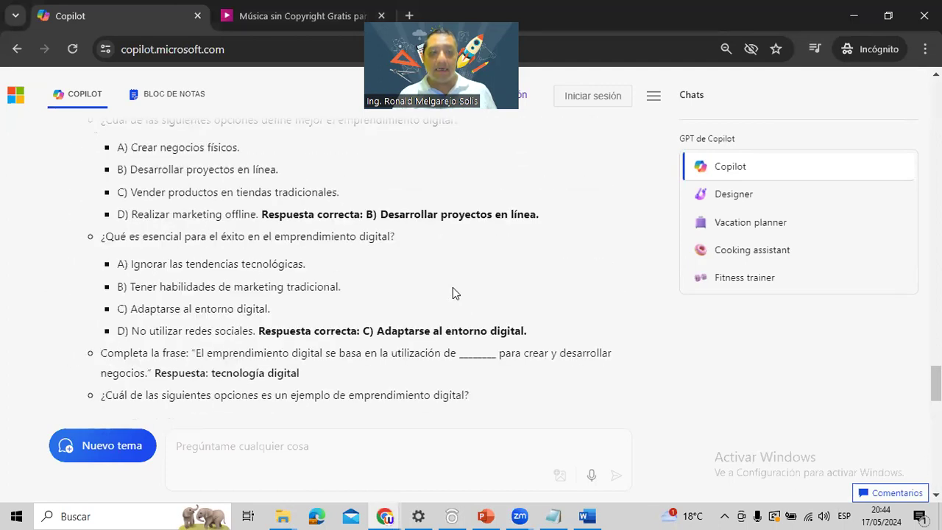
scroll(452, 289, "up", 3)
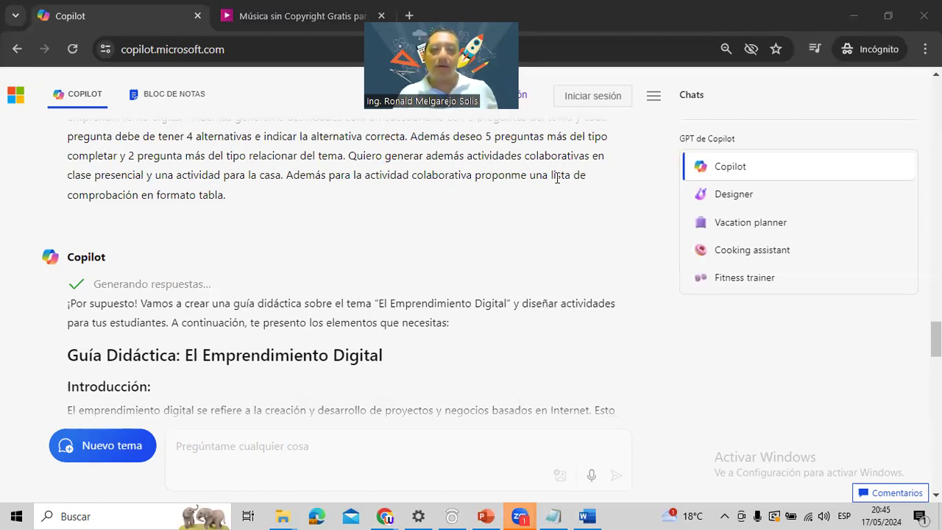
scroll(391, 302, "down", 15)
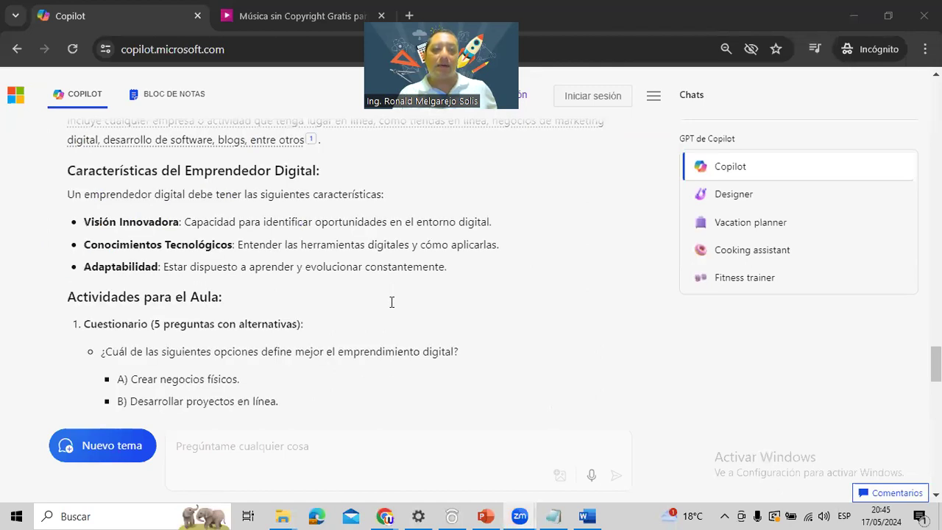
scroll(391, 302, "down", 10)
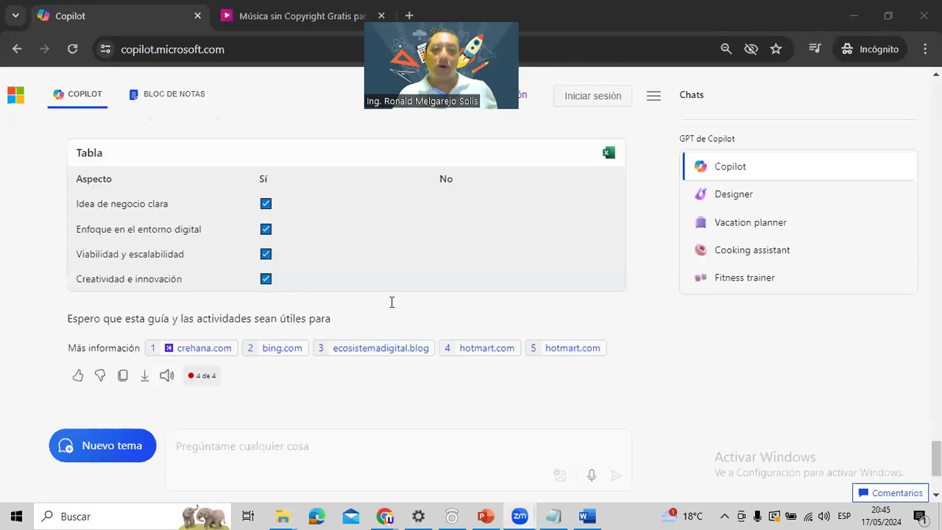
scroll(391, 301, "up", 7)
scroll(391, 302, "up", 7)
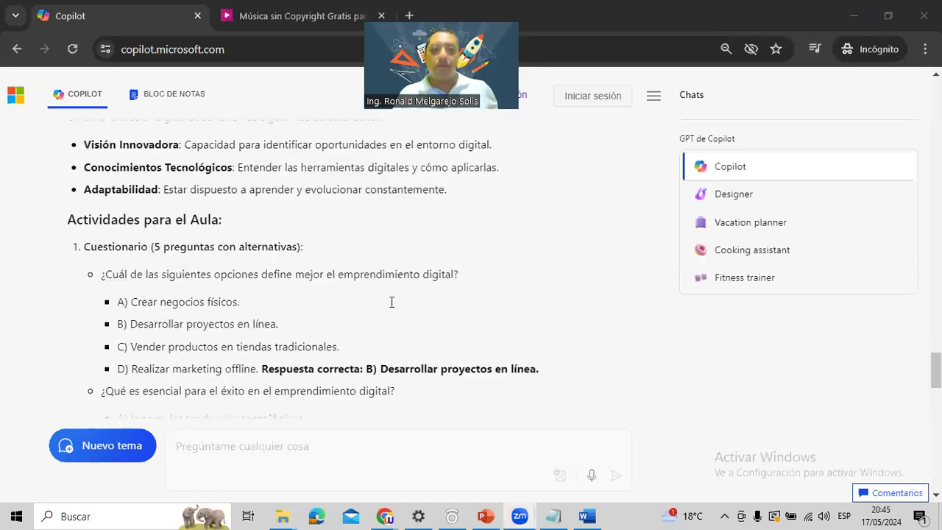
scroll(391, 301, "up", 3)
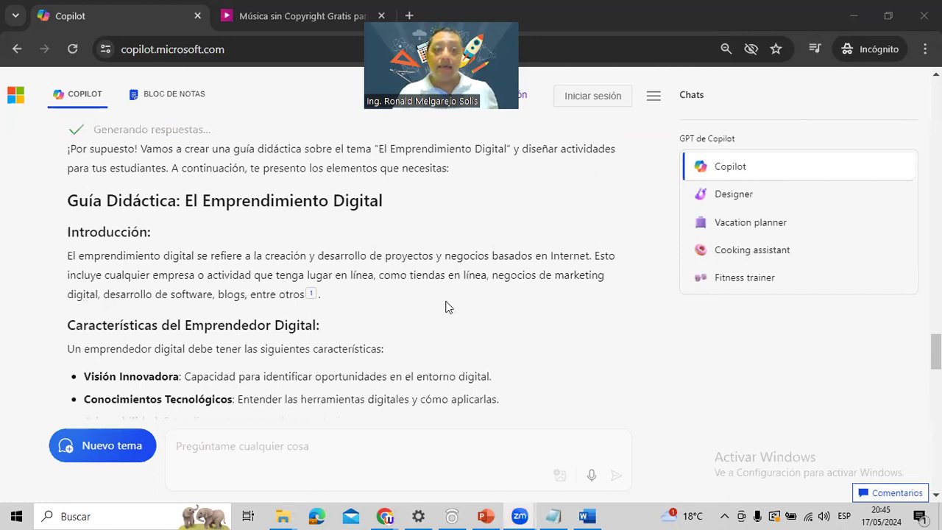
Step: Review the generated guide from the introduction through the question sets and activities to the checklist table and source links
scroll(430, 315, "up", 5)
scroll(428, 312, "down", 6)
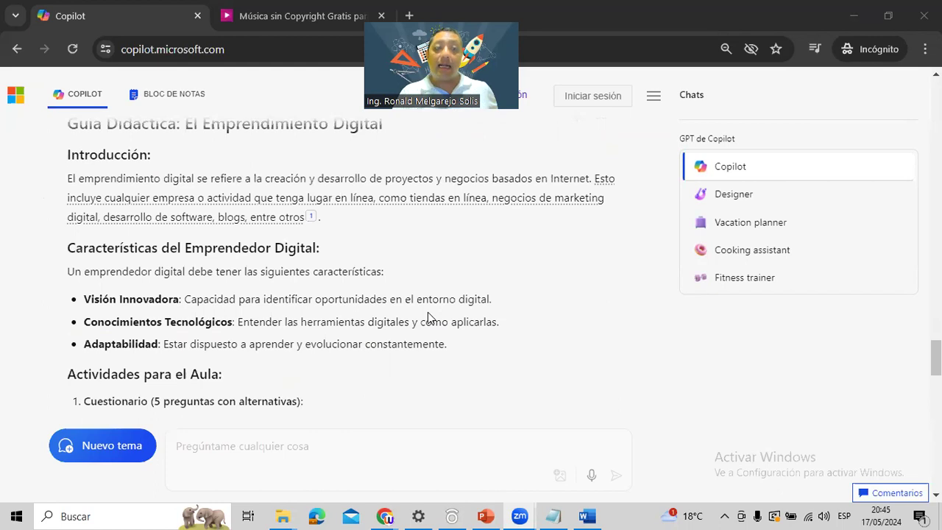
scroll(428, 312, "down", 8)
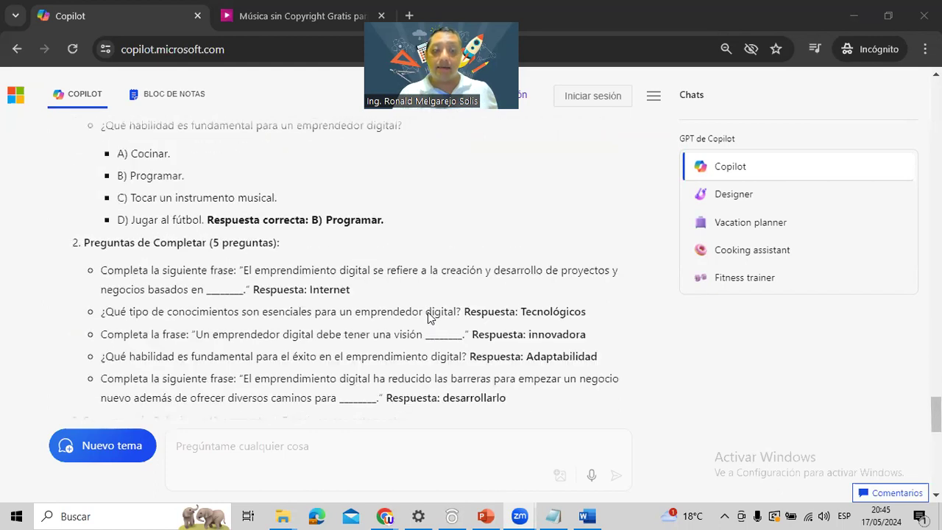
scroll(431, 317, "down", 10)
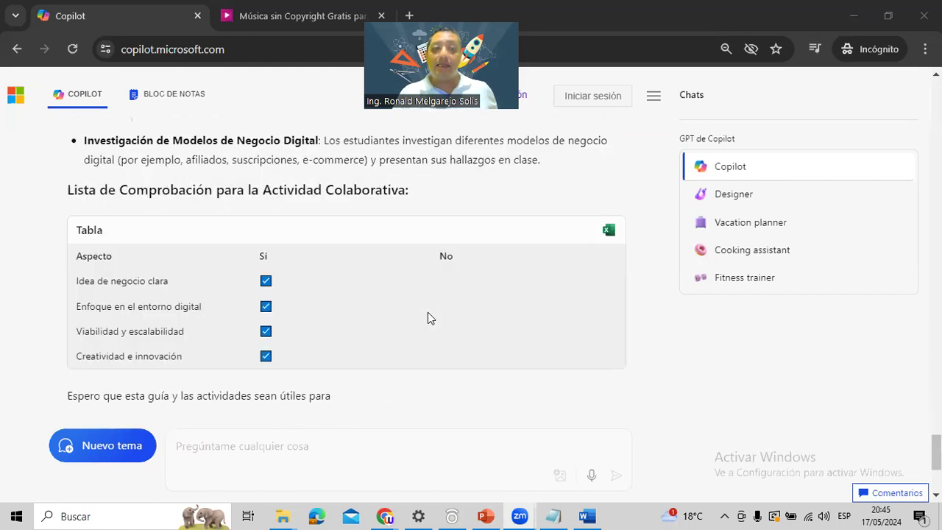
scroll(428, 318, "up", 2)
scroll(428, 318, "down", 2)
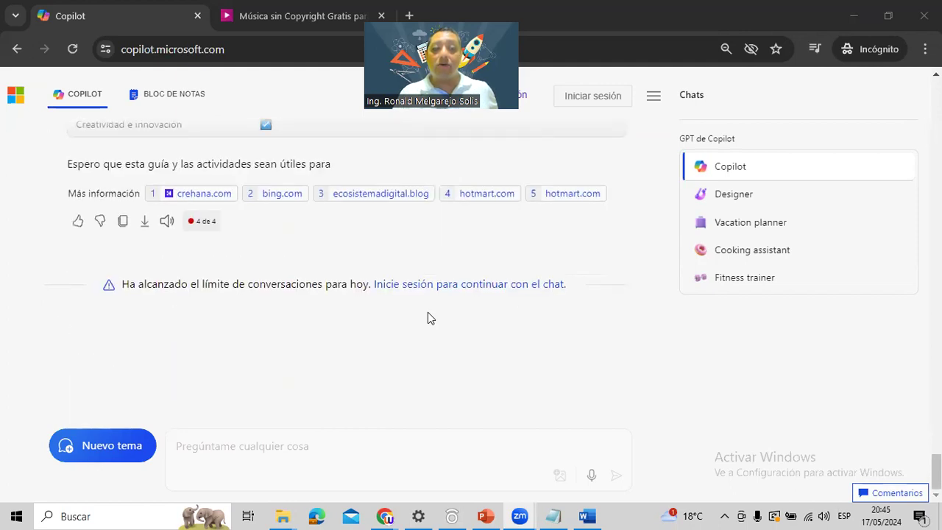
scroll(430, 318, "up", 2)
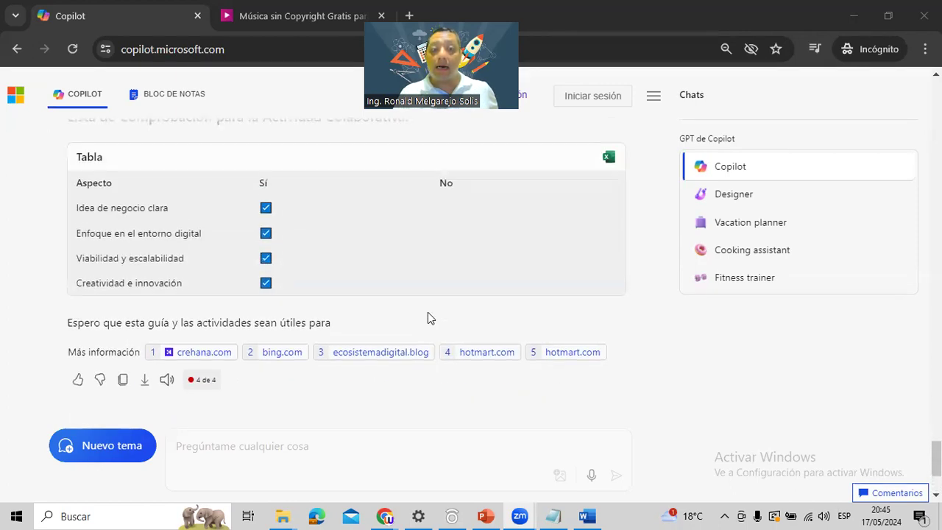
scroll(428, 318, "up", 2)
scroll(428, 318, "up", 2)
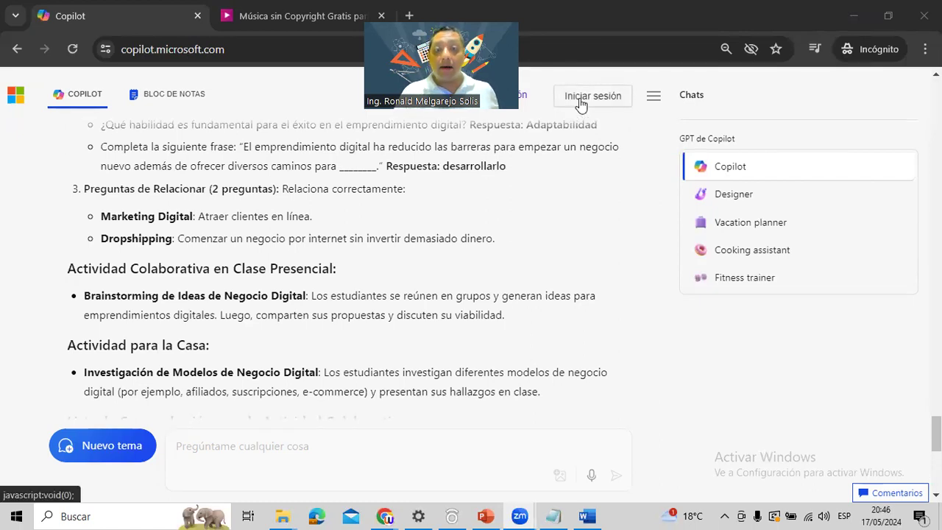
Step: Examine the sign-in options offered for personal and professional or educational accounts
mouse_move(563, 68)
left_mouse_down()
mouse_move(637, 74)
mouse_move(598, 123)
mouse_move(532, 80)
mouse_move(622, 55)
mouse_move(624, 132)
mouse_move(531, 118)
mouse_move(616, 63)
left_mouse_up()
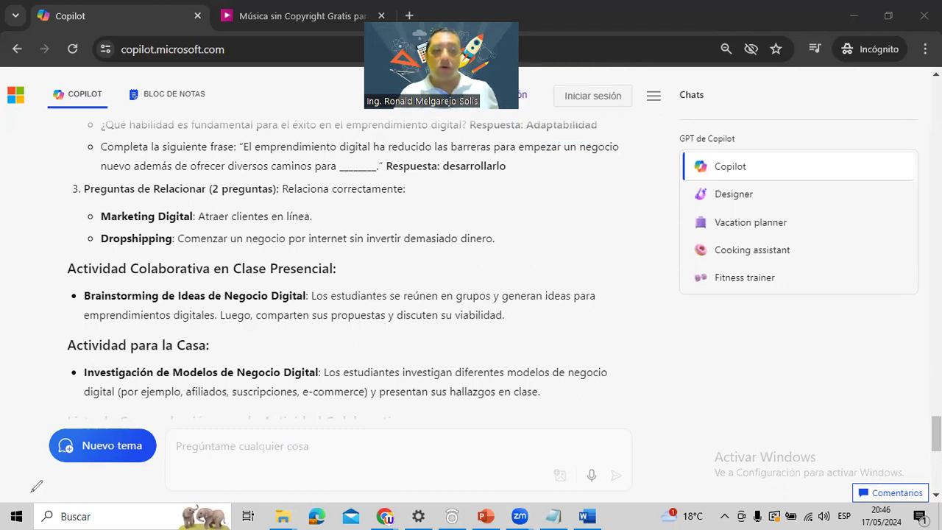
mouse_move(616, 109)
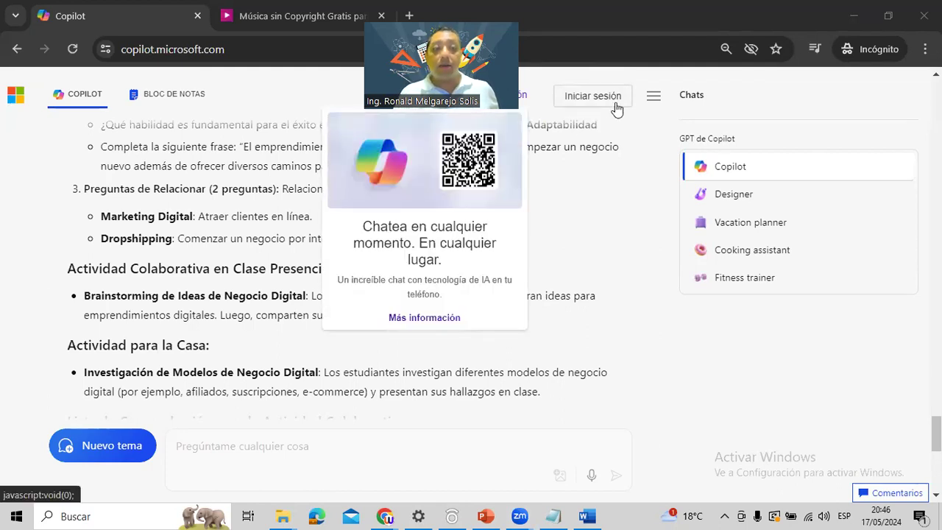
key("ctrl+plus")
key("ctrl+minus")
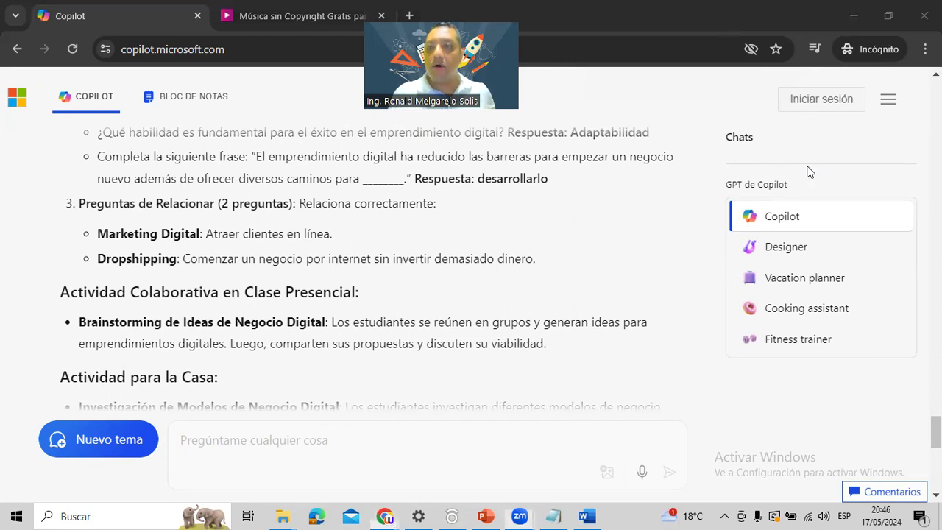
mouse_move(761, 74)
left_mouse_down()
mouse_move(839, 74)
mouse_move(887, 110)
mouse_move(788, 124)
mouse_move(752, 94)
mouse_move(762, 60)
mouse_move(769, 68)
left_mouse_up()
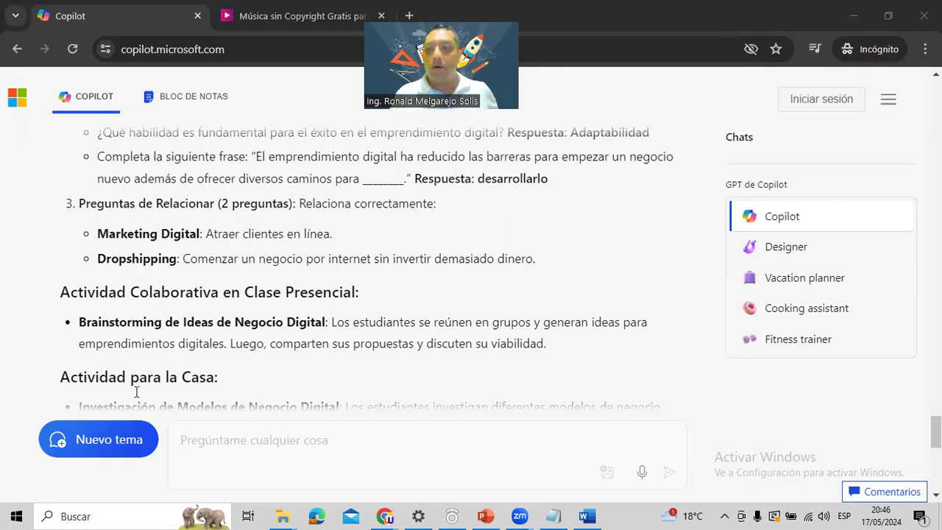
left_click(829, 106)
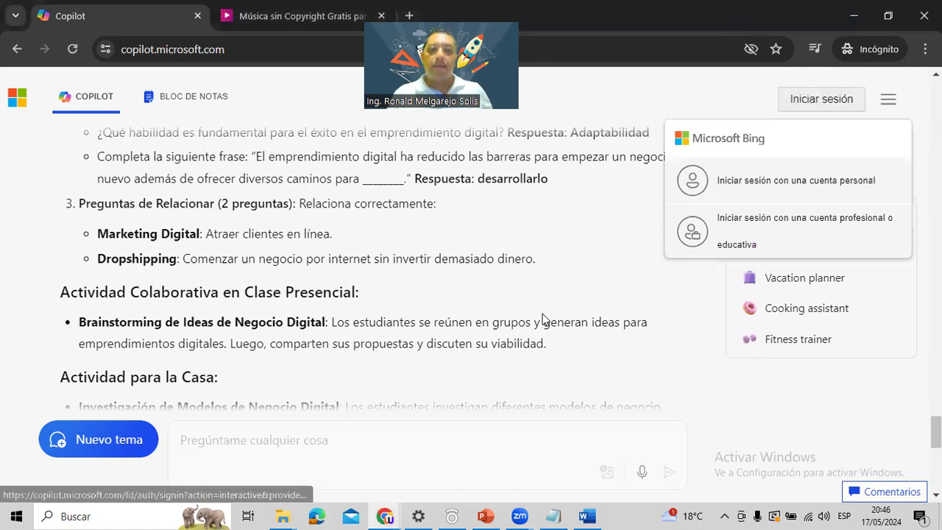
left_click(583, 201)
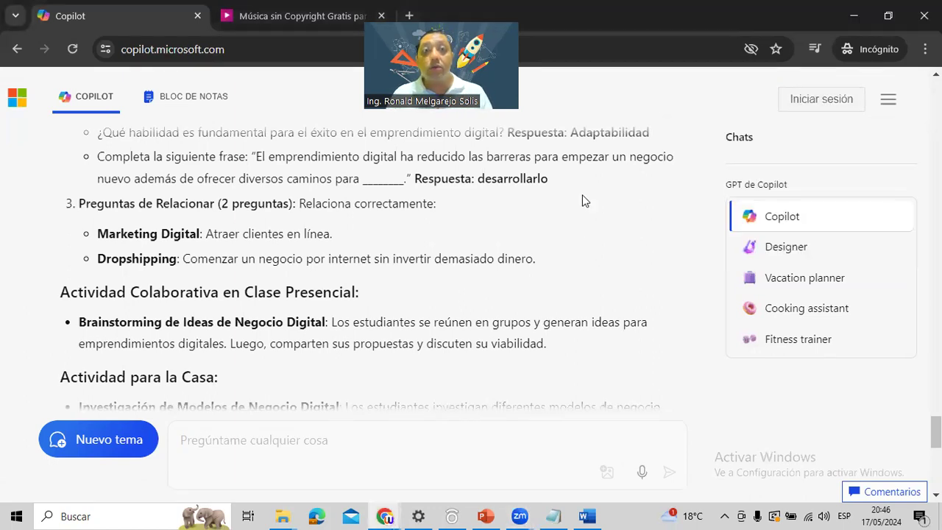
Step: Look over the conversation from its end back to the first prompt about "aprendizaje online"
scroll(583, 201, "down", 10)
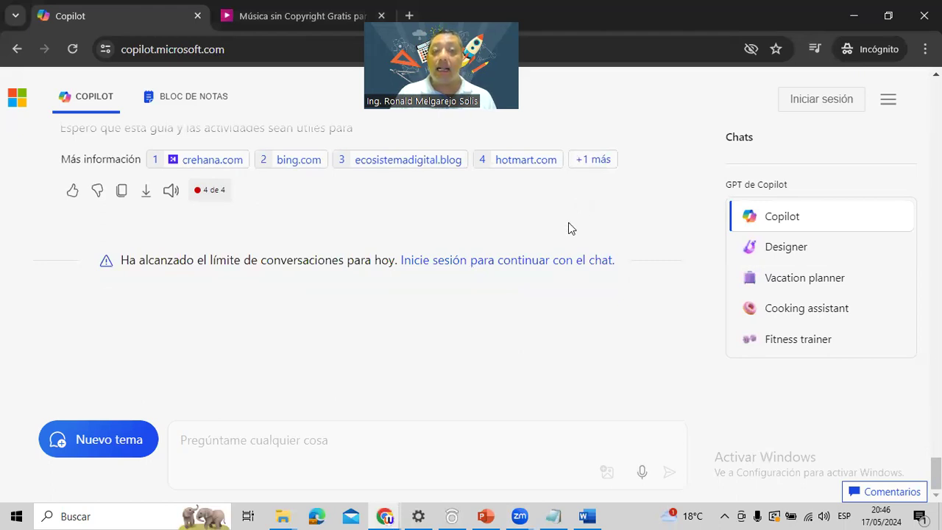
scroll(568, 228, "up", 15)
scroll(624, 175, "up", 15)
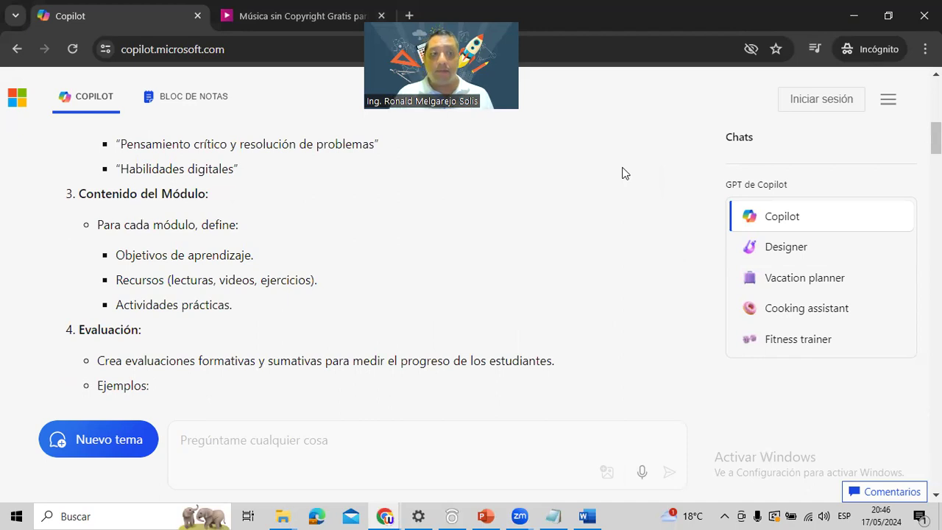
scroll(622, 173, "up", 10)
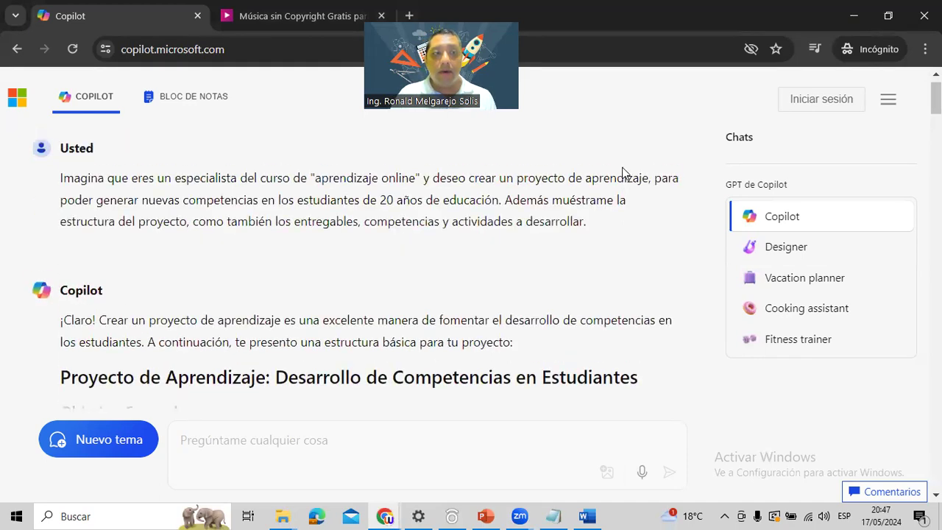
Step: Start signing in to Copilot with a personal Microsoft account
left_click(801, 98)
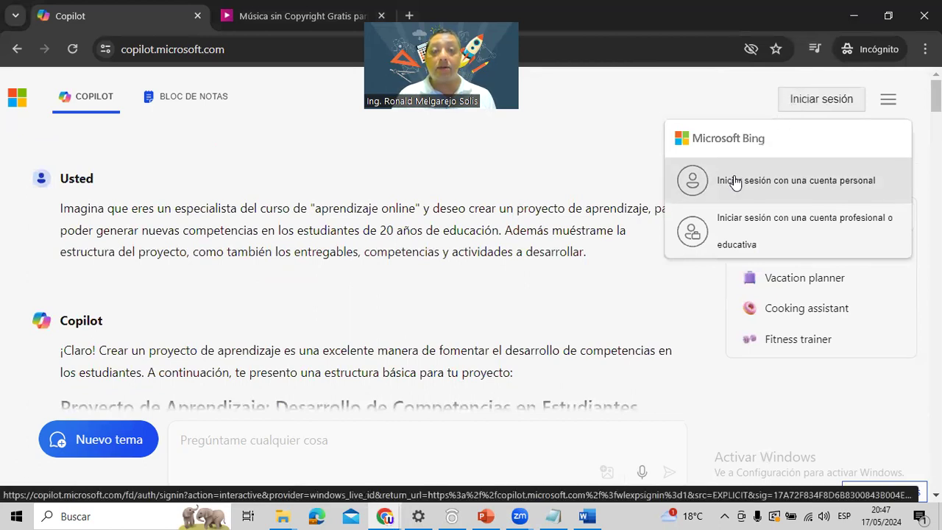
mouse_move(122, 127)
left_mouse_down()
mouse_move(138, 128)
mouse_move(137, 173)
mouse_move(170, 149)
mouse_move(161, 181)
mouse_move(188, 181)
left_mouse_up()
mouse_move(191, 147)
left_mouse_down()
mouse_move(219, 147)
mouse_move(190, 151)
left_mouse_up()
mouse_move(207, 120)
left_mouse_down()
mouse_move(265, 118)
mouse_move(263, 151)
mouse_move(346, 137)
mouse_move(383, 166)
mouse_move(443, 147)
mouse_move(486, 169)
left_mouse_up()
mouse_move(434, 129)
left_mouse_down()
mouse_move(469, 126)
mouse_move(539, 181)
left_mouse_up()
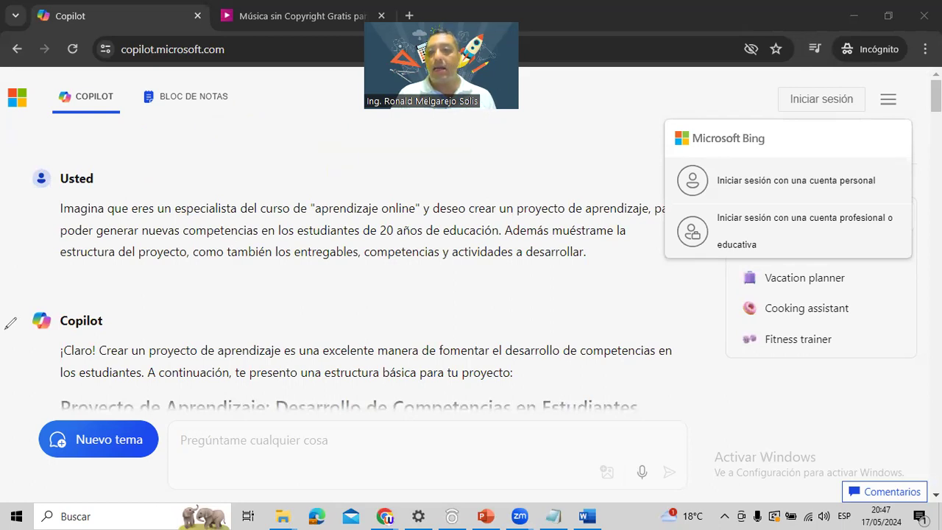
left_click(778, 183)
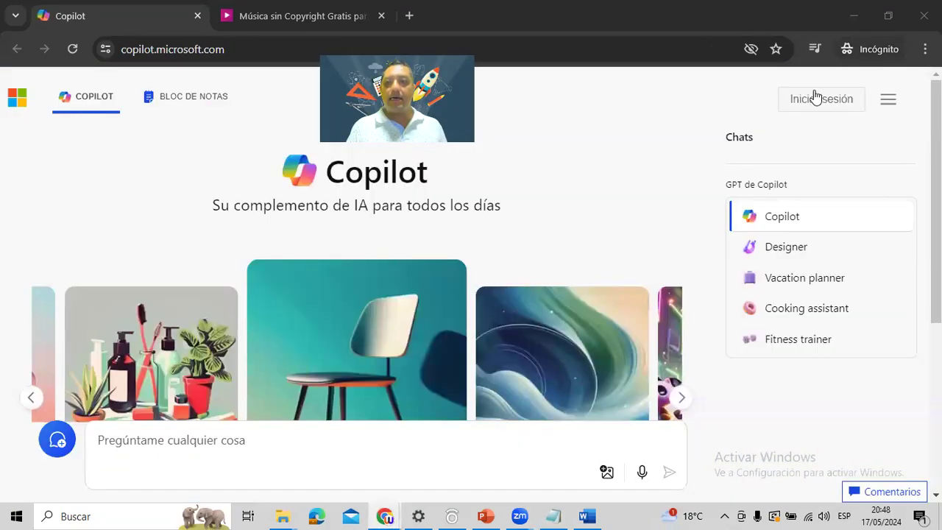
left_click(809, 98)
left_click(782, 177)
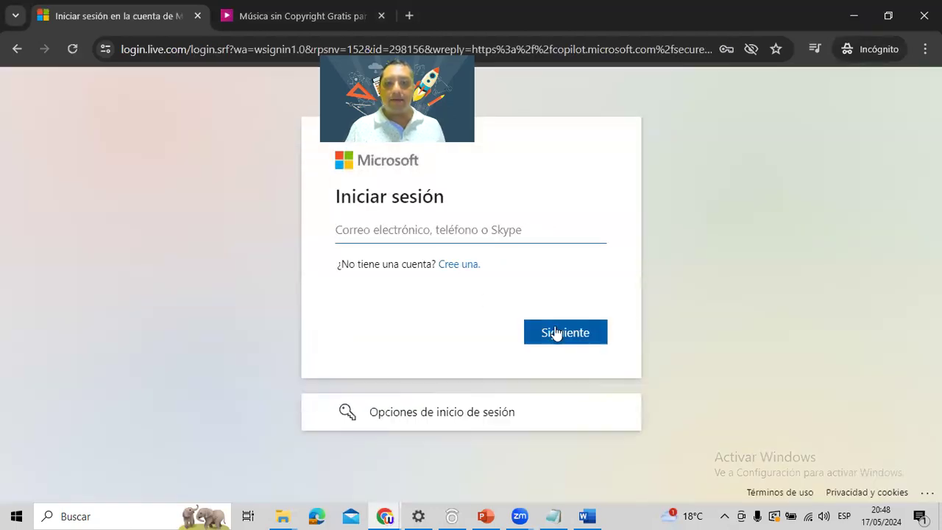
Step: Check the alternative sign-in methods, return to the sign-in form and submit the account's e-mail address
left_click(510, 401)
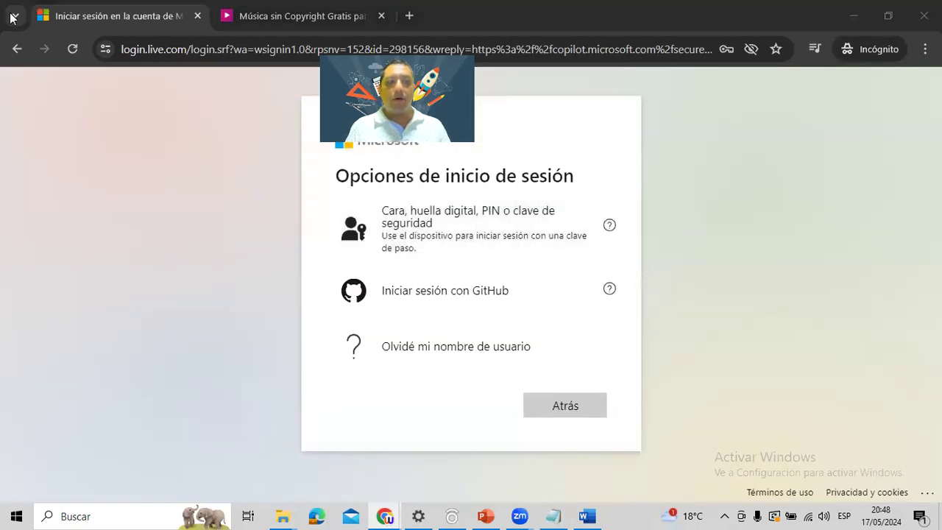
left_click(16, 48)
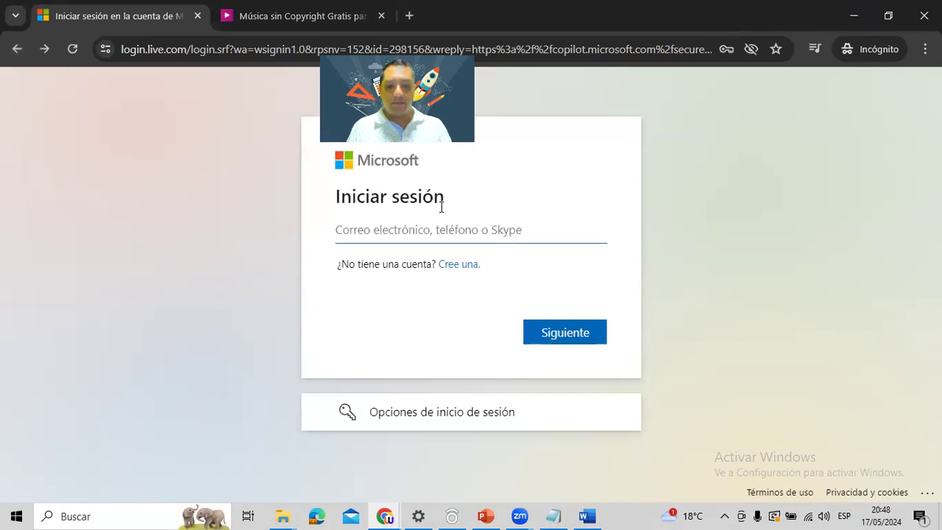
type("mrs")
key("Down")
key("Return")
key("Return")
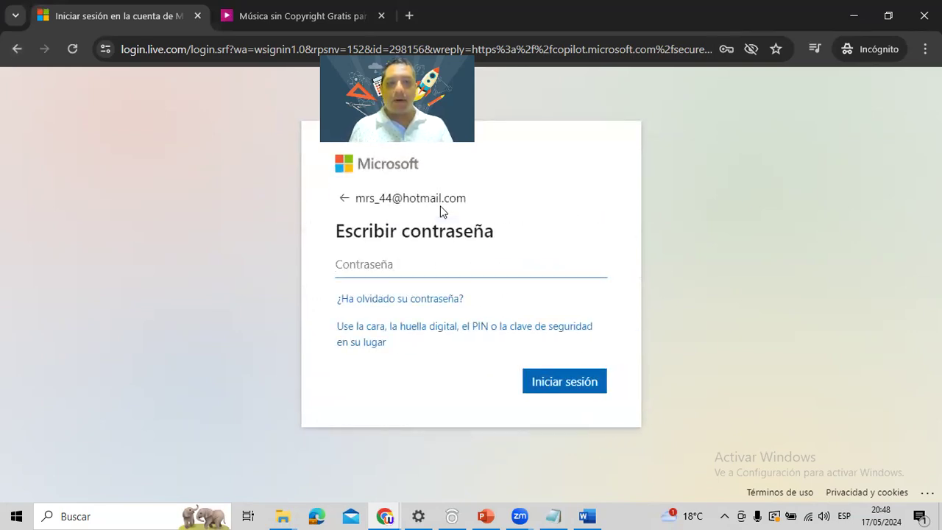
Step: Sign in with the account password and decline to stay signed in
type("•••••••••")
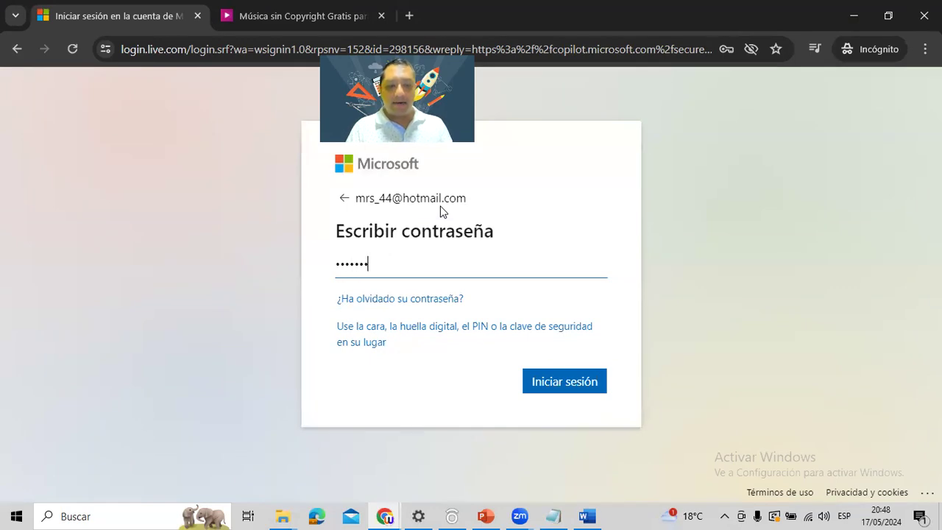
type("••••••")
key("Return")
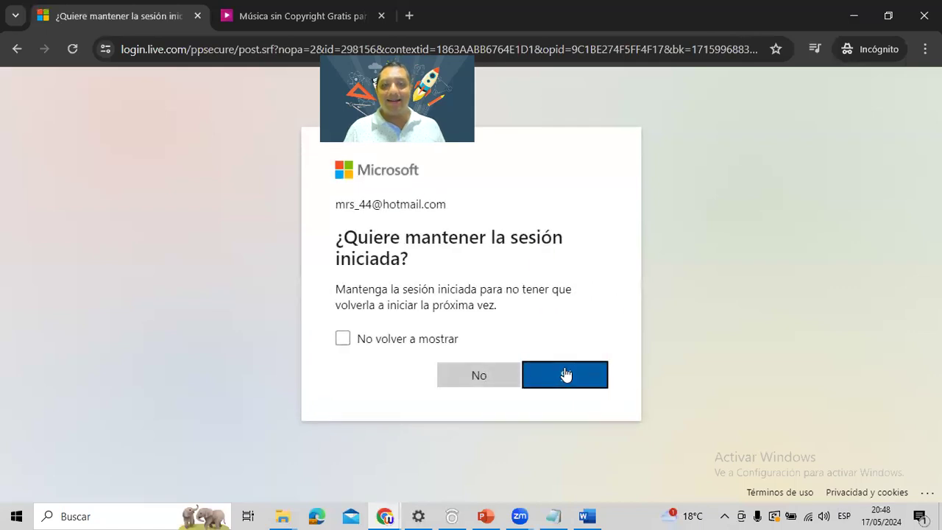
left_click(473, 370)
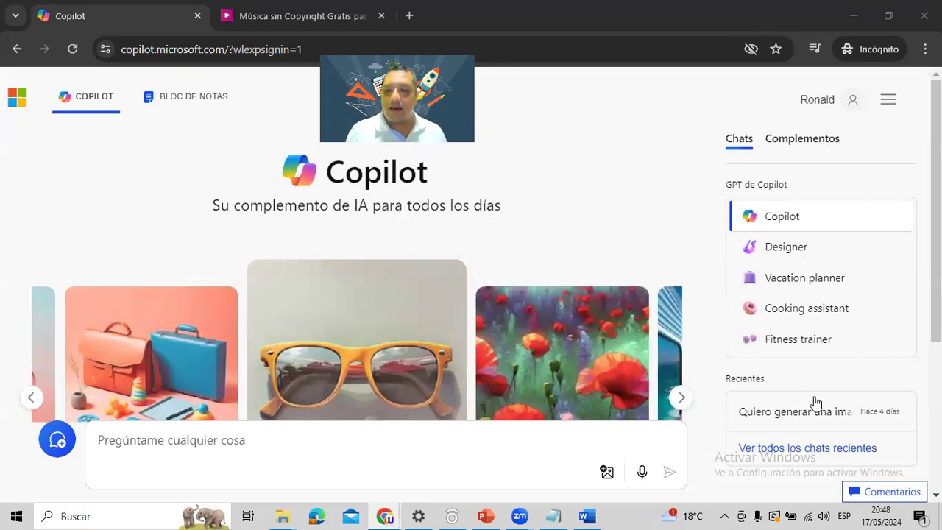
mouse_move(791, 88)
left_mouse_down()
mouse_move(883, 70)
mouse_move(794, 81)
mouse_move(795, 95)
left_mouse_up()
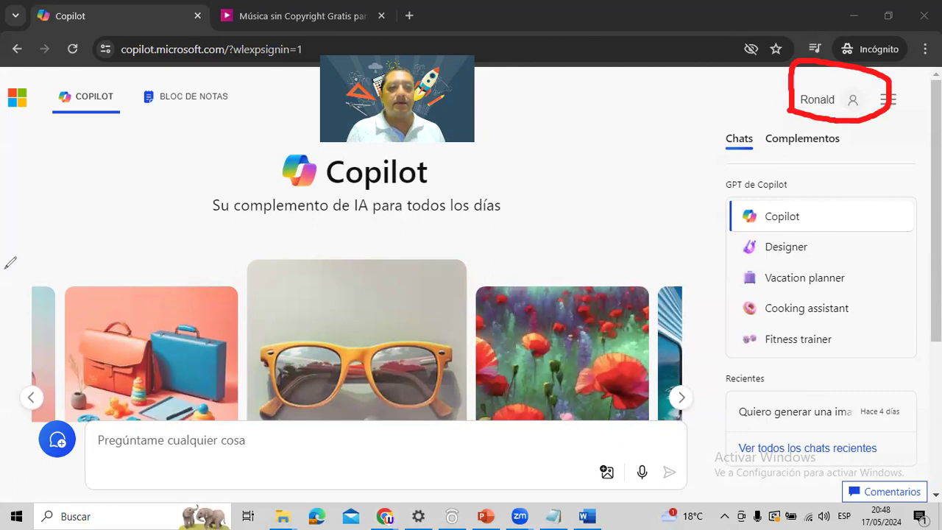
key("Escape")
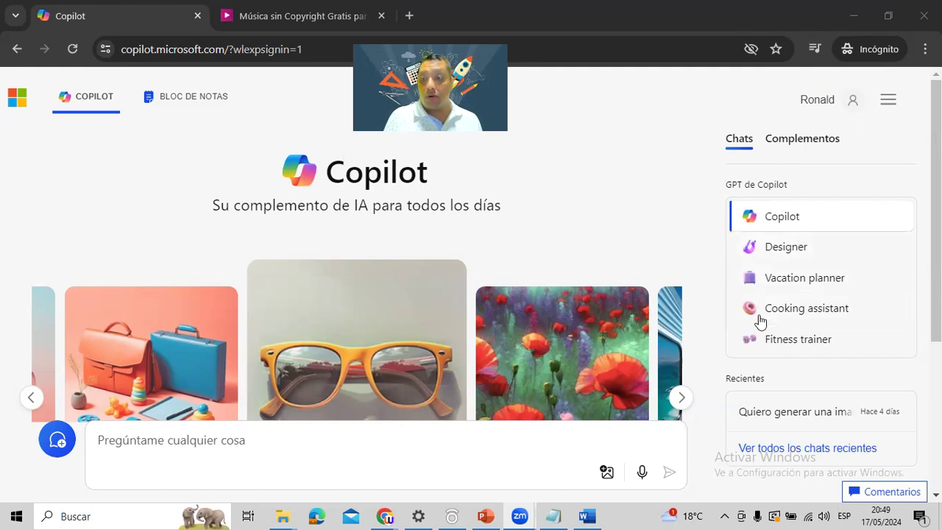
mouse_move(710, 229)
left_mouse_down()
mouse_move(856, 212)
mouse_move(878, 257)
mouse_move(707, 259)
mouse_move(685, 227)
mouse_move(723, 221)
left_mouse_up()
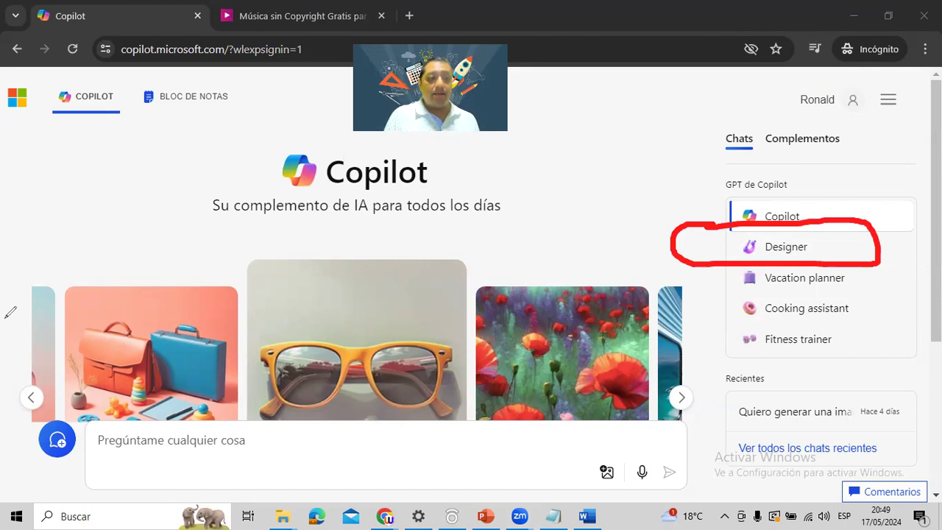
key("Escape")
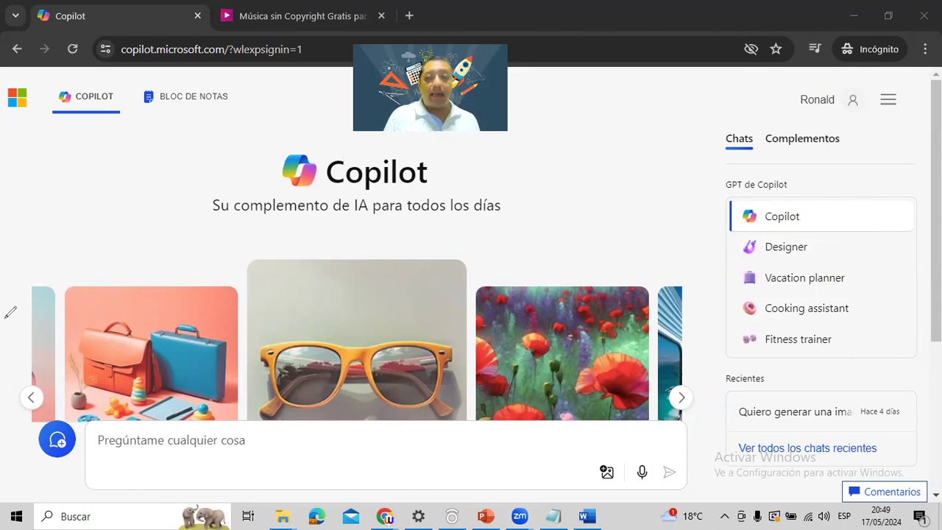
Step: Switch to the Designer GPT and enlarge the page around its prompt field
left_click(793, 254)
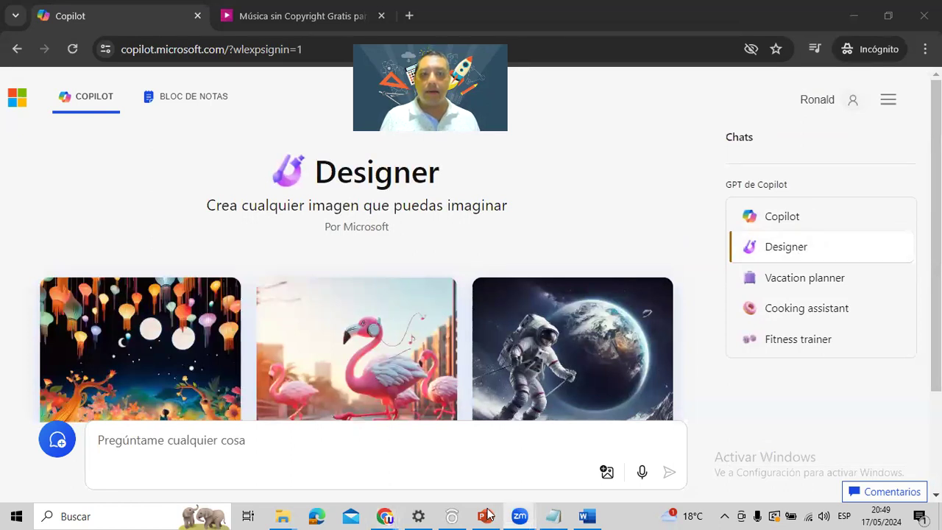
left_click(190, 444)
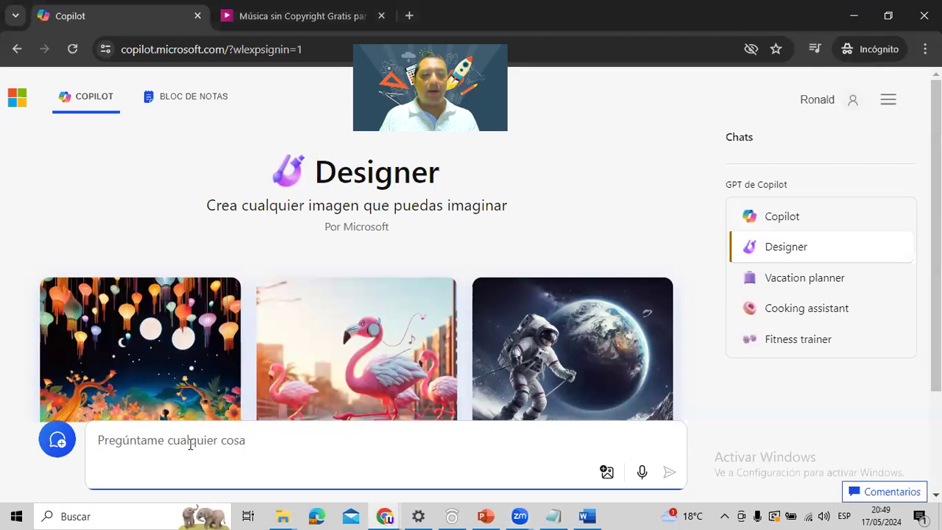
key("ctrl+plus")
key("ctrl+plus")
key("ctrl+plus")
key("ctrl+plus")
key("ctrl+plus")
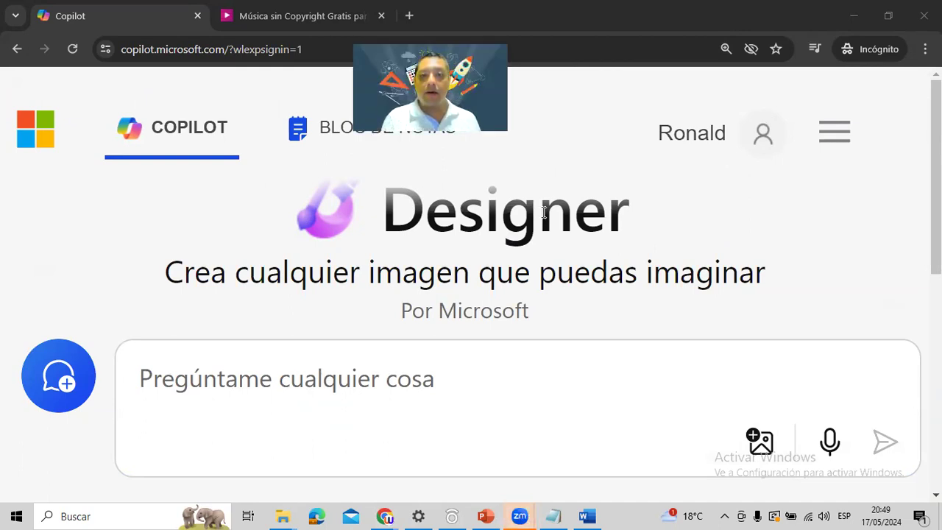
key("ctrl+minus")
key("ctrl+minus")
key("ctrl+minus")
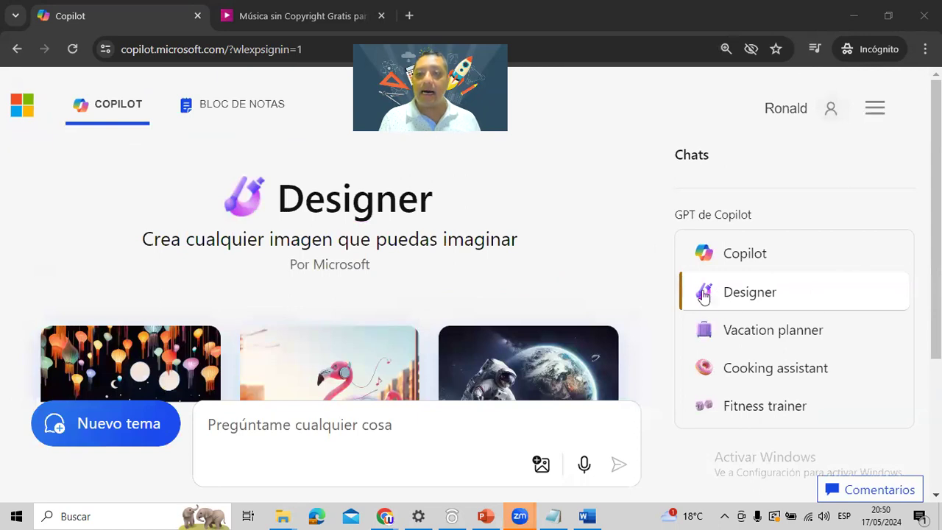
left_click(746, 295)
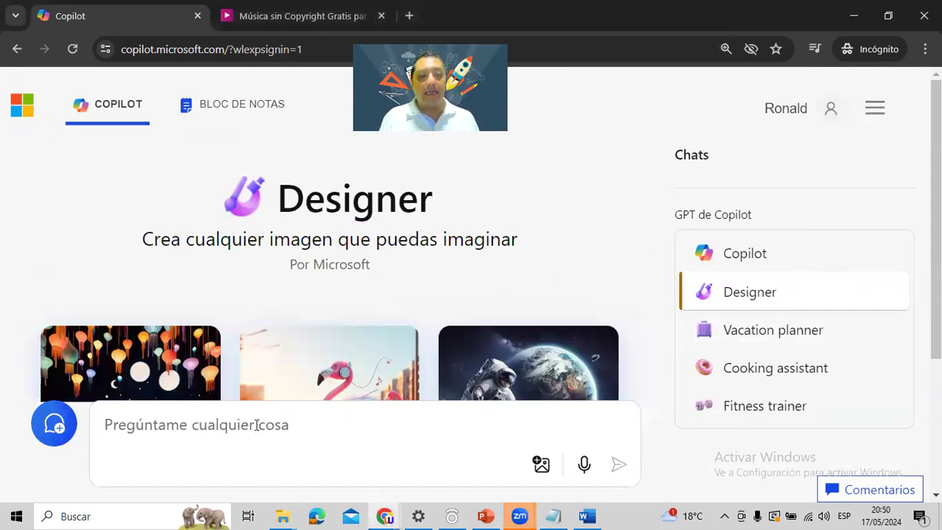
key("ctrl+plus")
key("ctrl+plus")
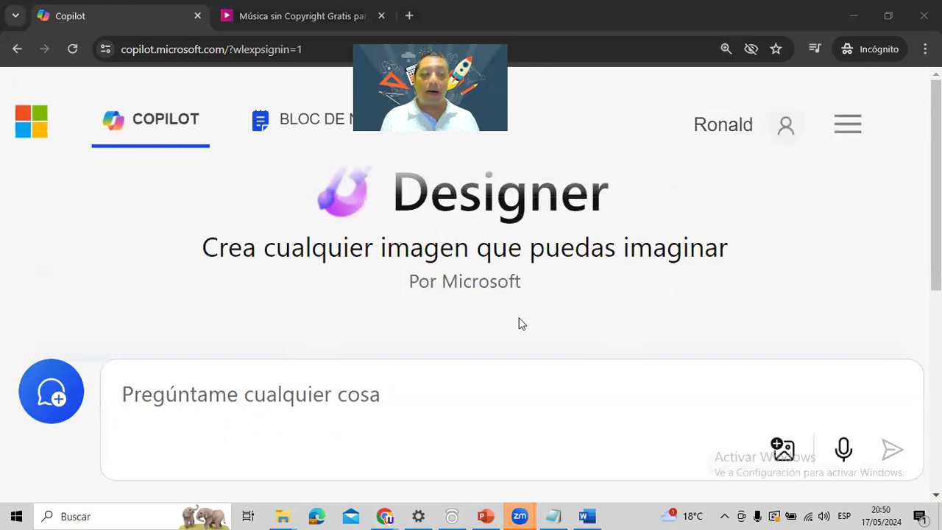
Step: Write the Designer prompt "quiero generar una imagen de unos estudiantes jóvenes llevando un curso en el bosque."
left_click(258, 391)
type("quiero gene")
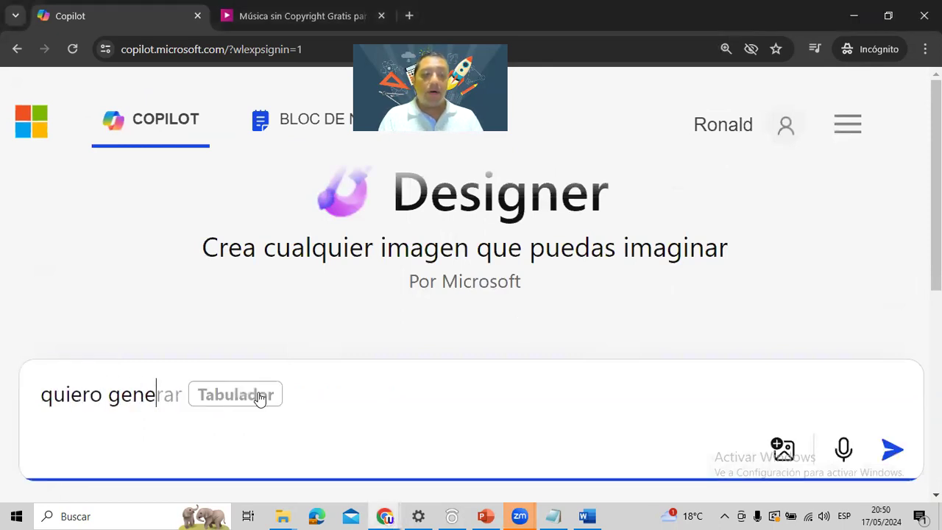
type("rar una imagen")
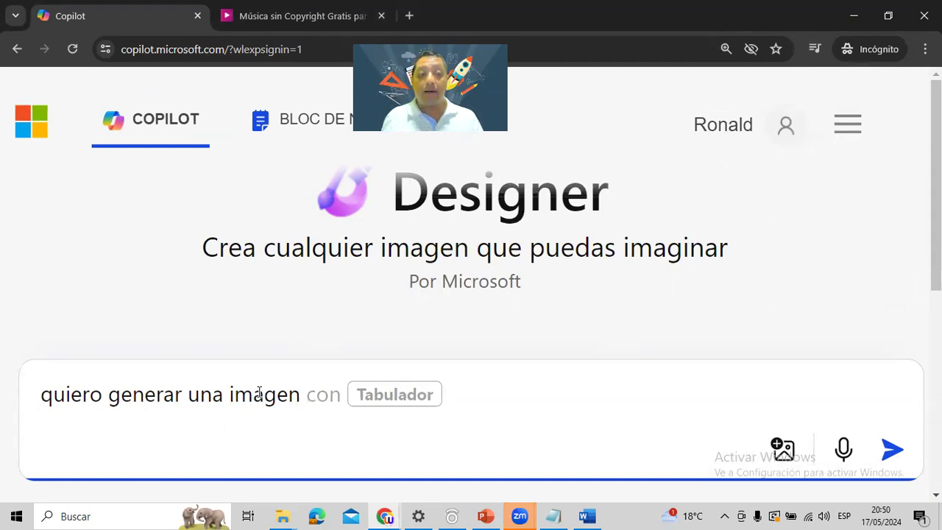
type("de unos estudiantes jóvenes llevando un curso en el bosque c")
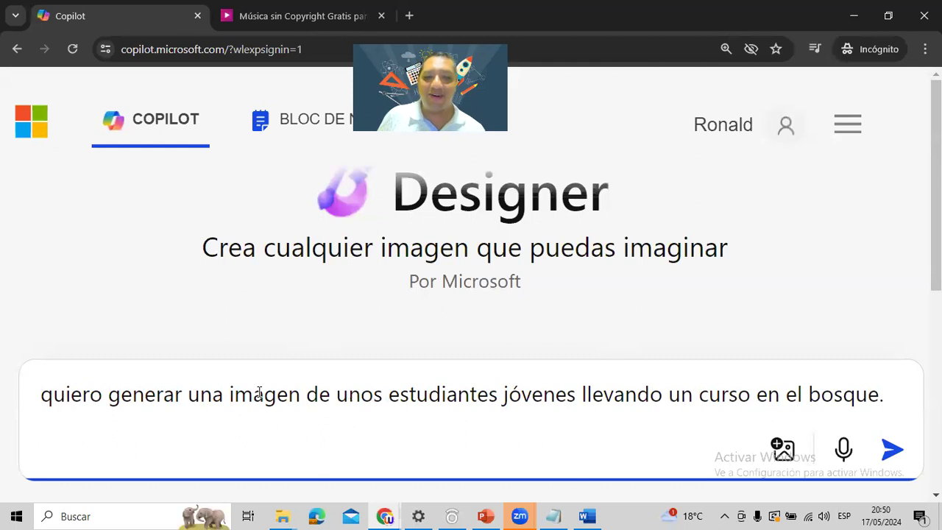
type(".")
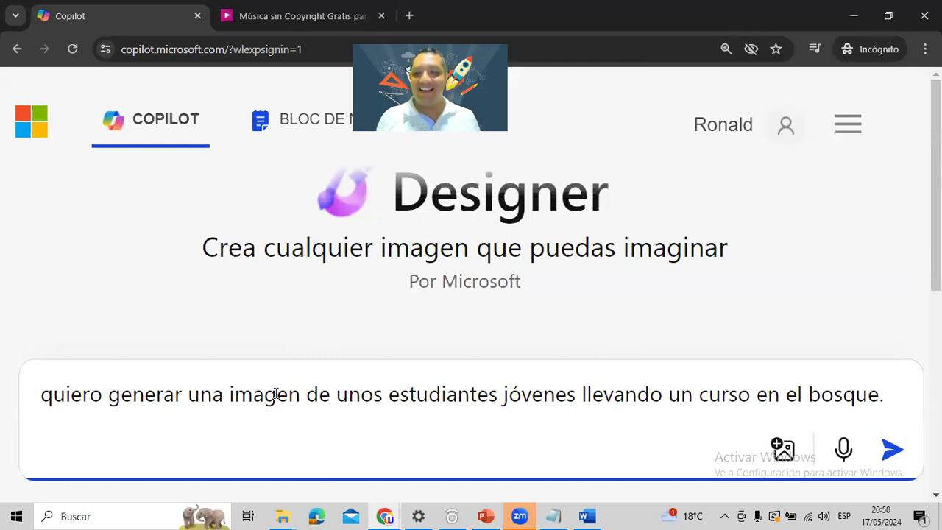
Step: Extend the prompt's ending with "con árboles y animales" before the full stop and submit it to Designer
key("Left")
type("con ")
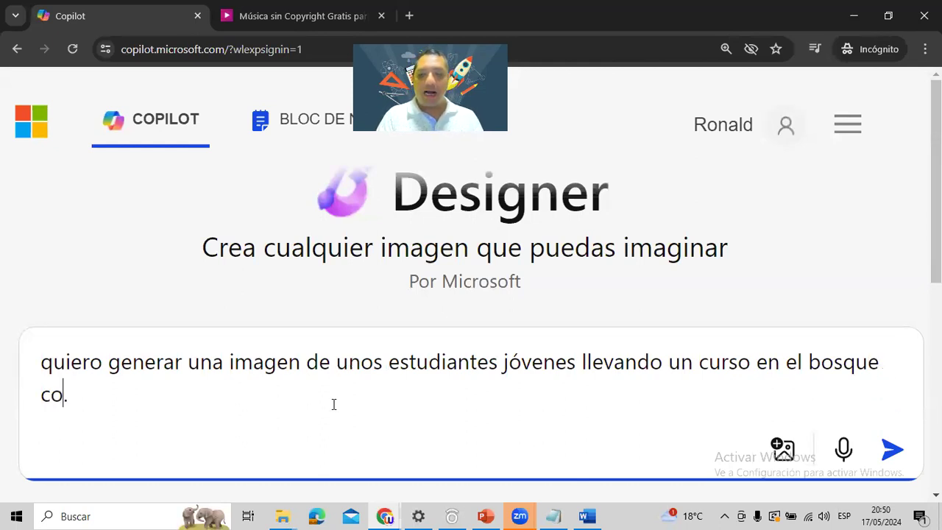
type("árboles ")
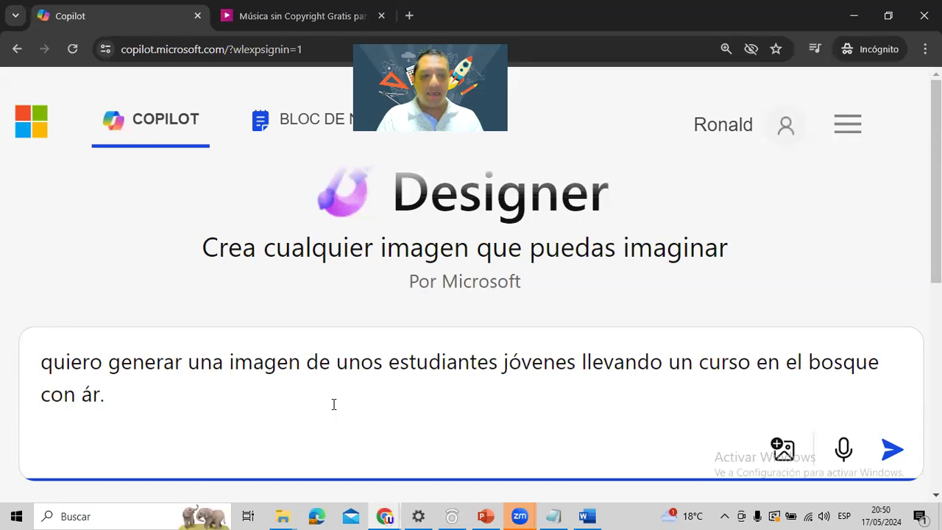
type("u")
key("BackSpace")
type("y animales")
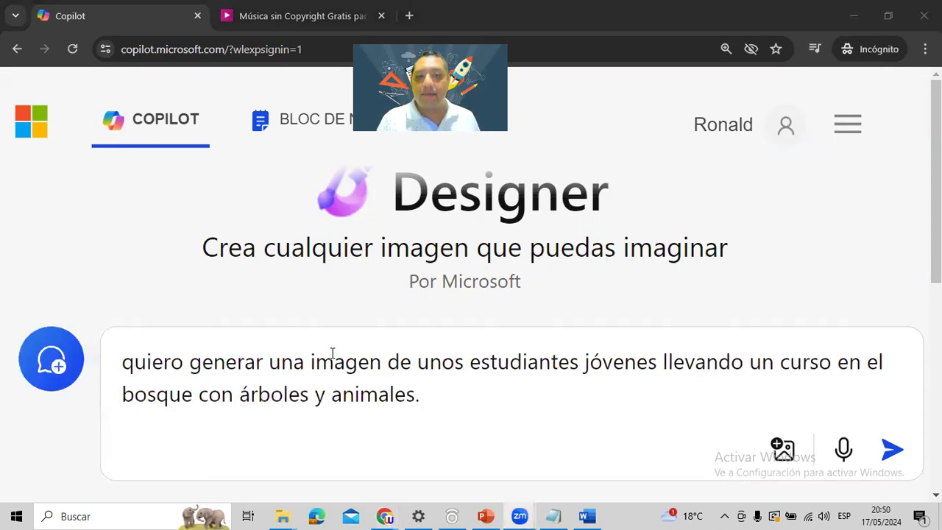
double_click(493, 211)
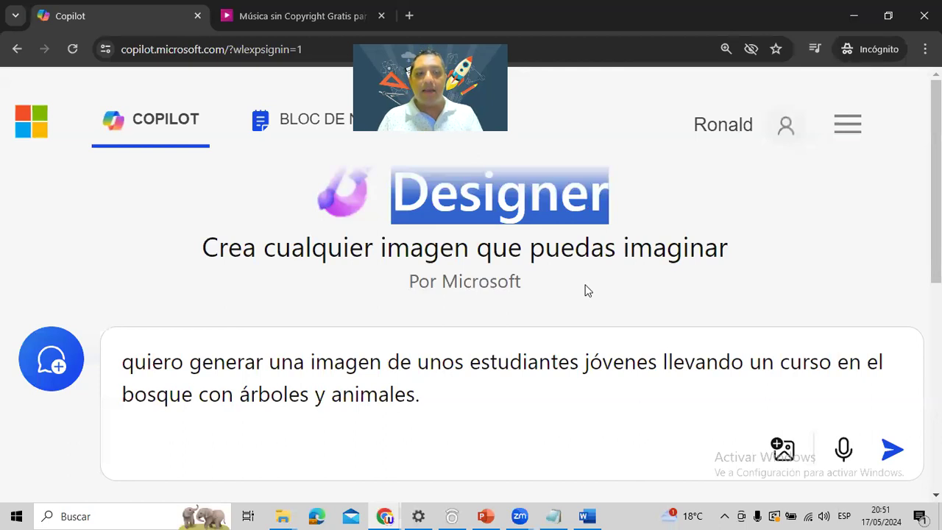
left_click(456, 390)
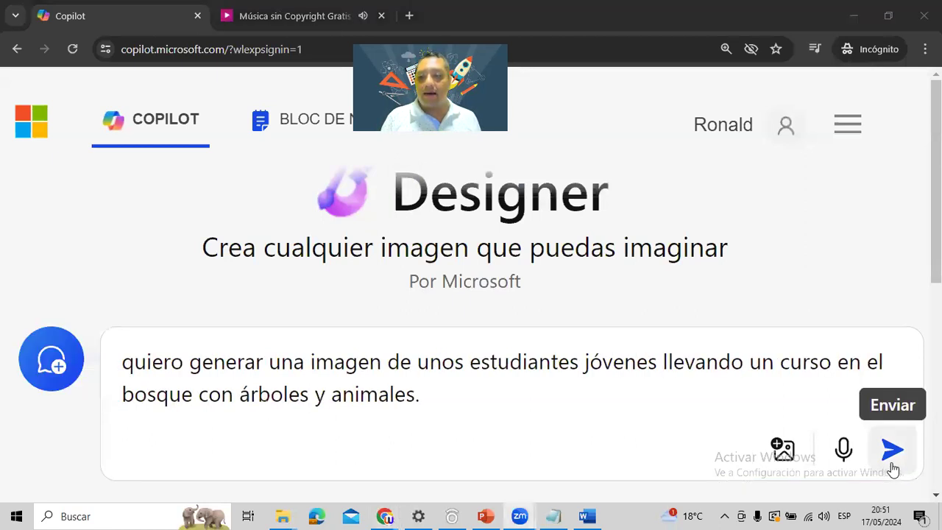
left_click(892, 464)
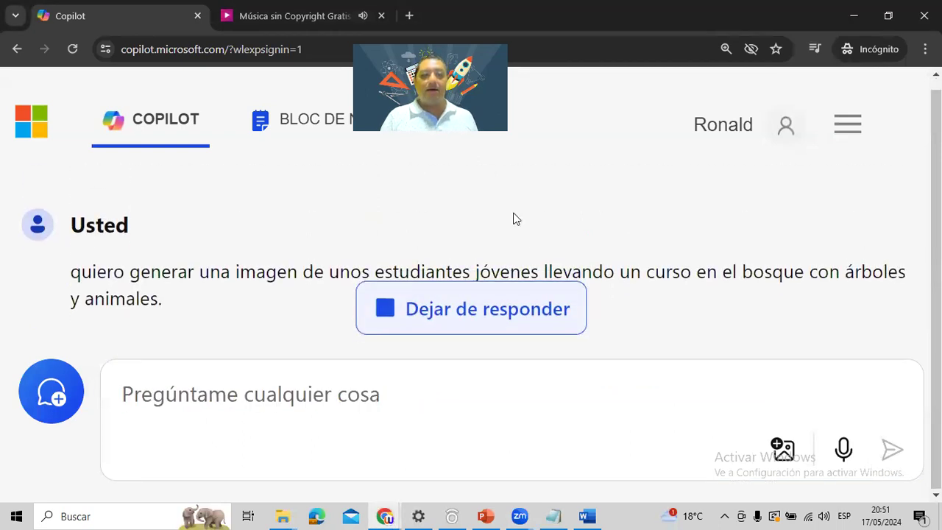
Step: Reduce the page zoom and compare the generated forest-class images with the submitted prompt
key("ctrl+minus")
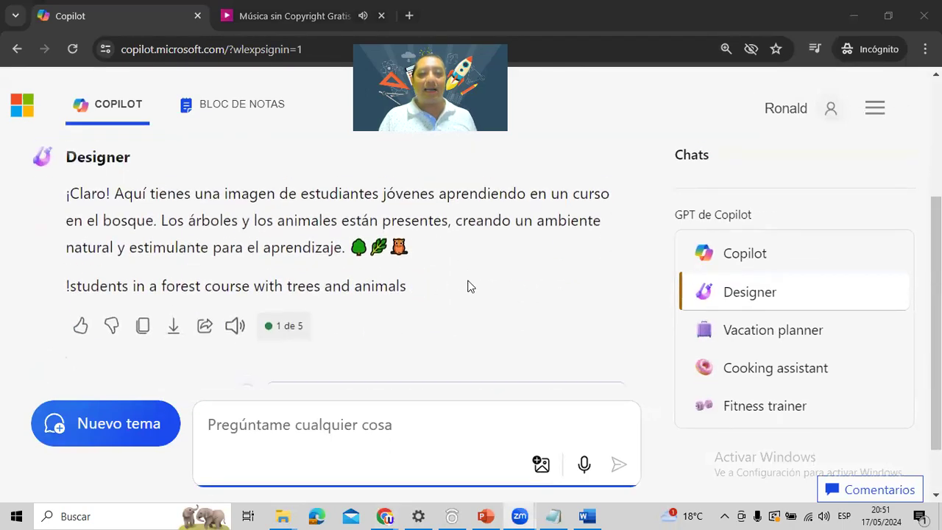
scroll(471, 286, "up", 3)
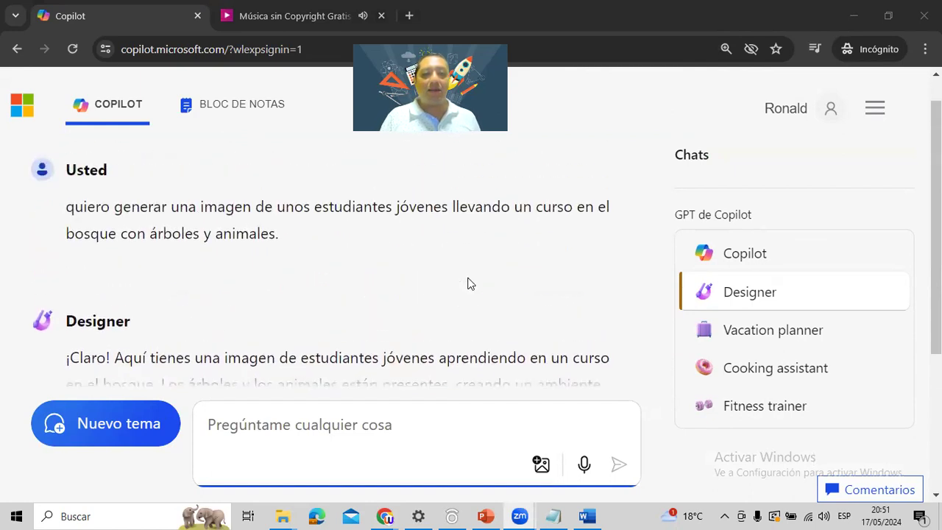
scroll(471, 284, "up", 1)
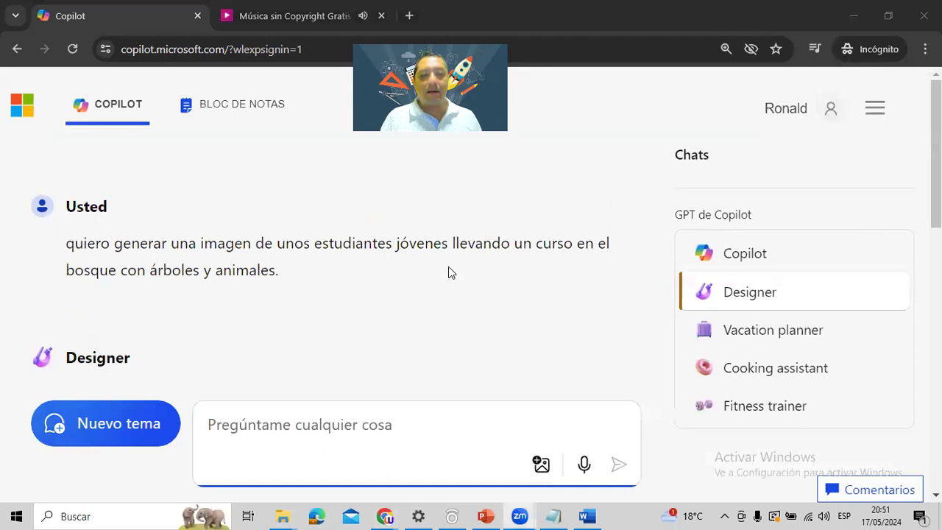
scroll(449, 268, "down", 5)
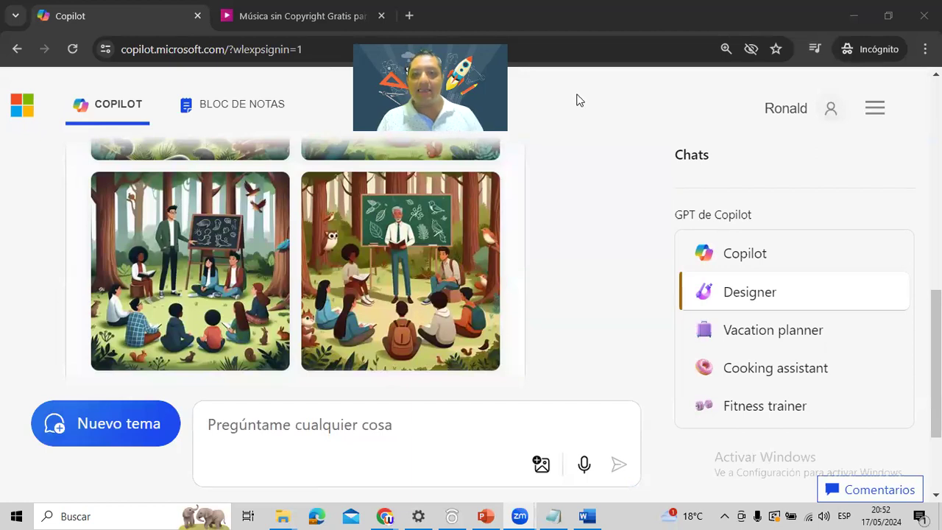
scroll(451, 283, "up", 5)
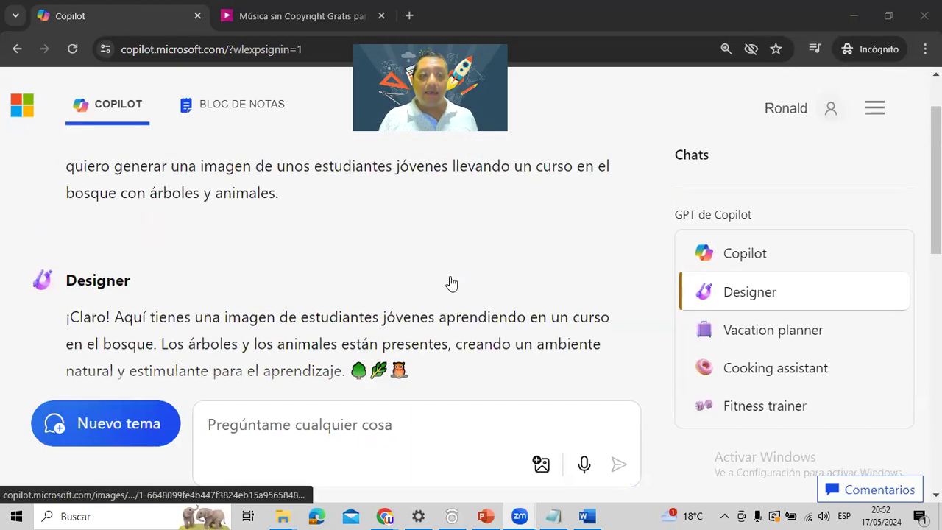
scroll(449, 283, "up", 3)
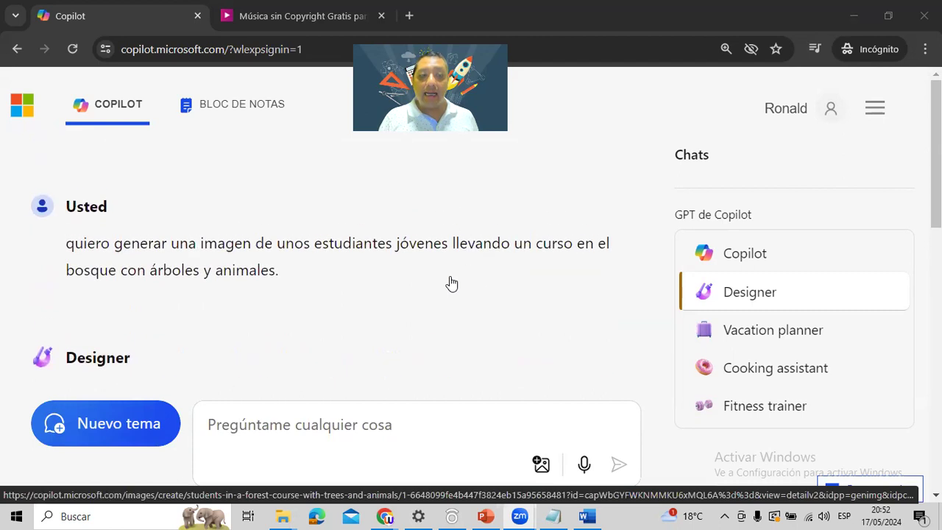
triple_click(265, 265)
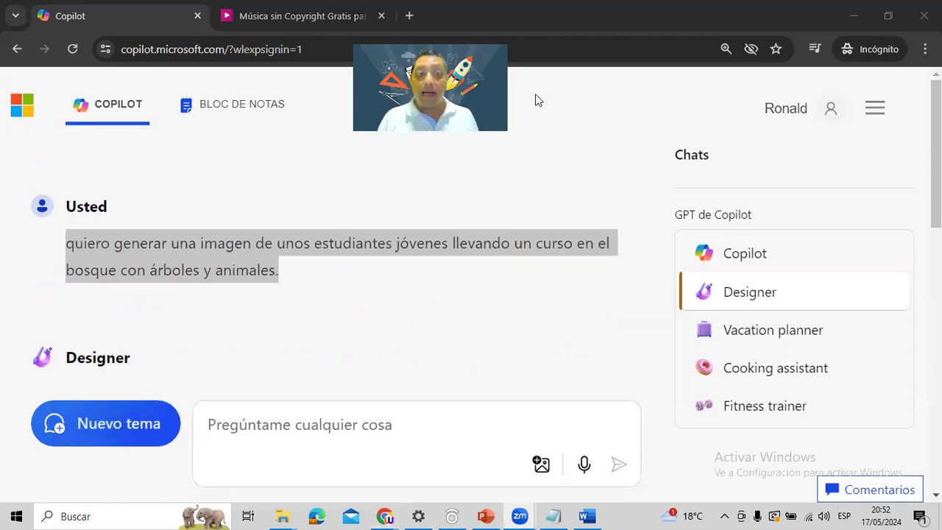
scroll(343, 347, "down", 10)
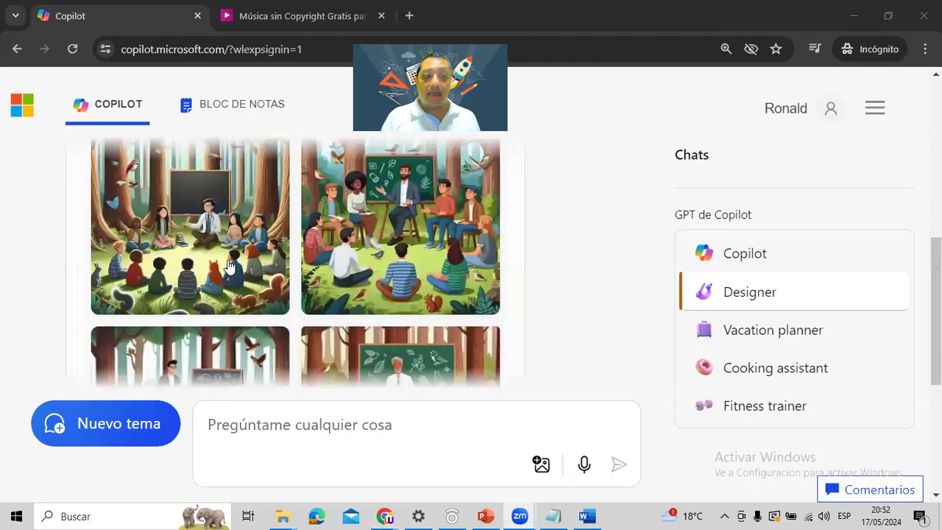
Step: Open the first generated forest-class image at full size and browse through the remaining images of the set
left_click(210, 243)
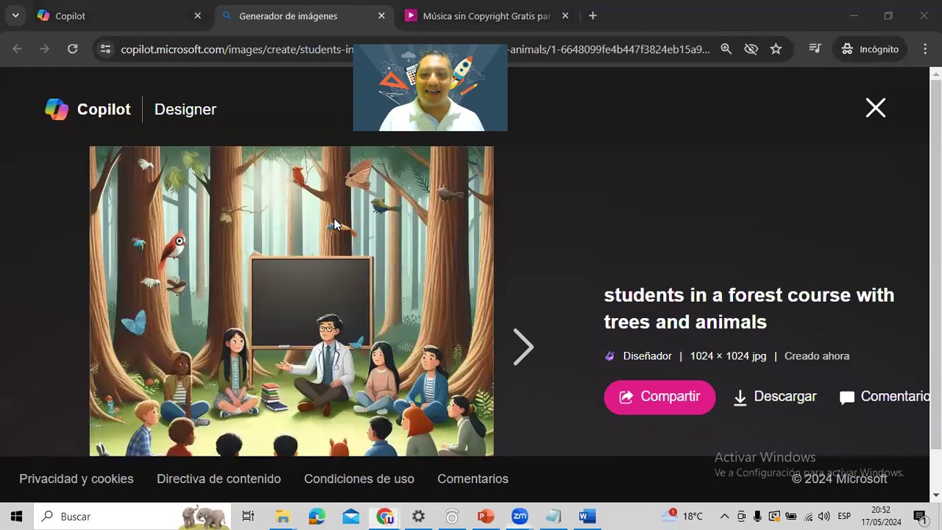
scroll(496, 326, "down", 1)
left_click(509, 289)
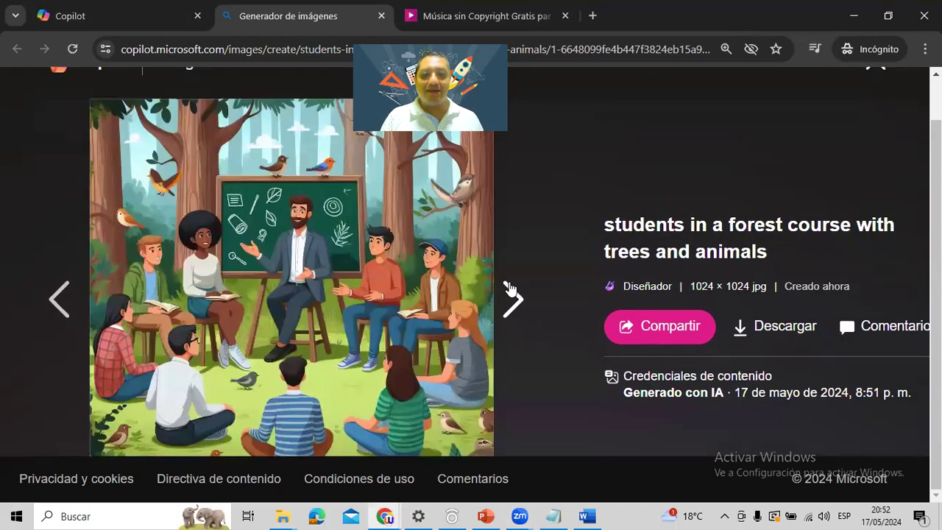
left_click(509, 288)
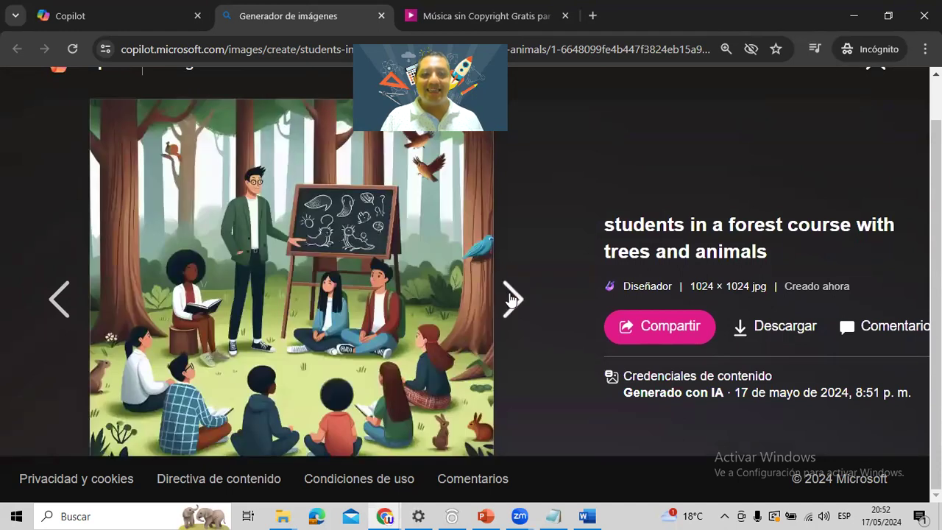
left_click(512, 299)
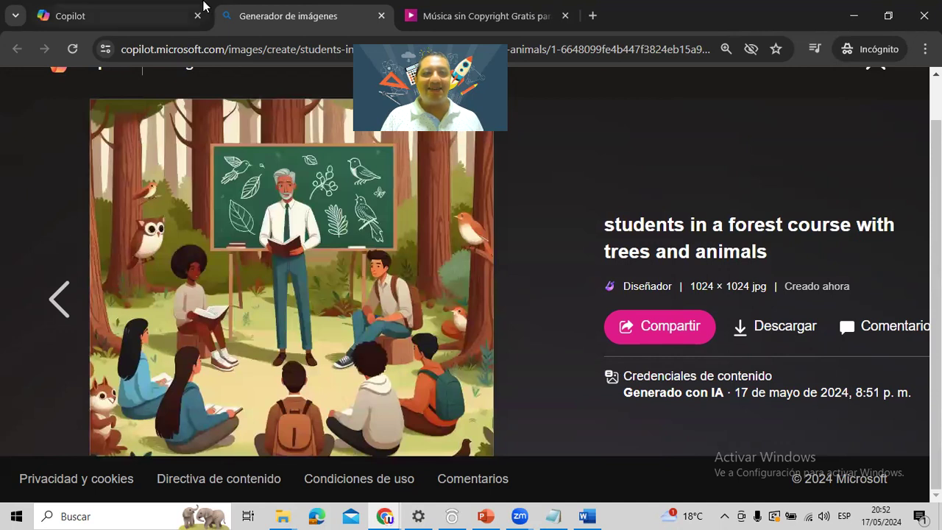
Step: Return to the Copilot chat, send the suggestion "¡Me encanta! ¿Puedes agregar más detalles a la imagen?" and review the new images
left_click(114, 12)
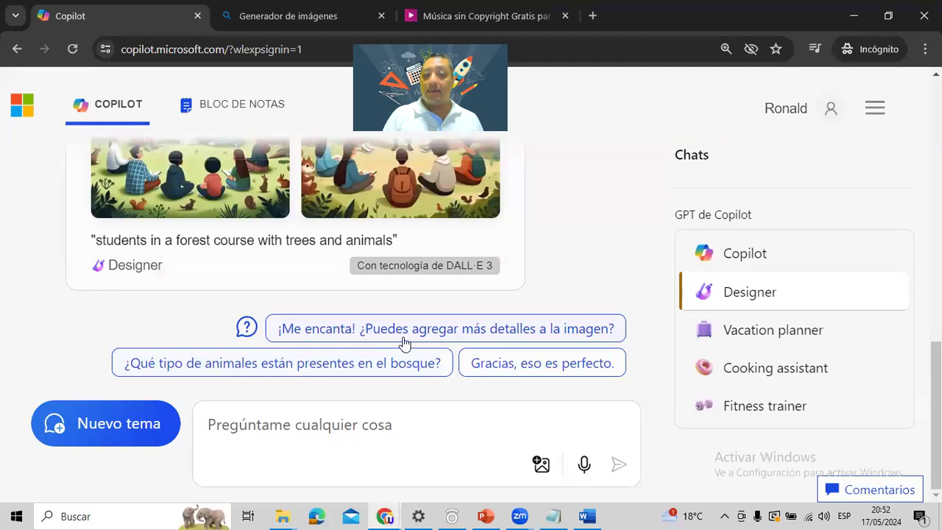
left_click(436, 330)
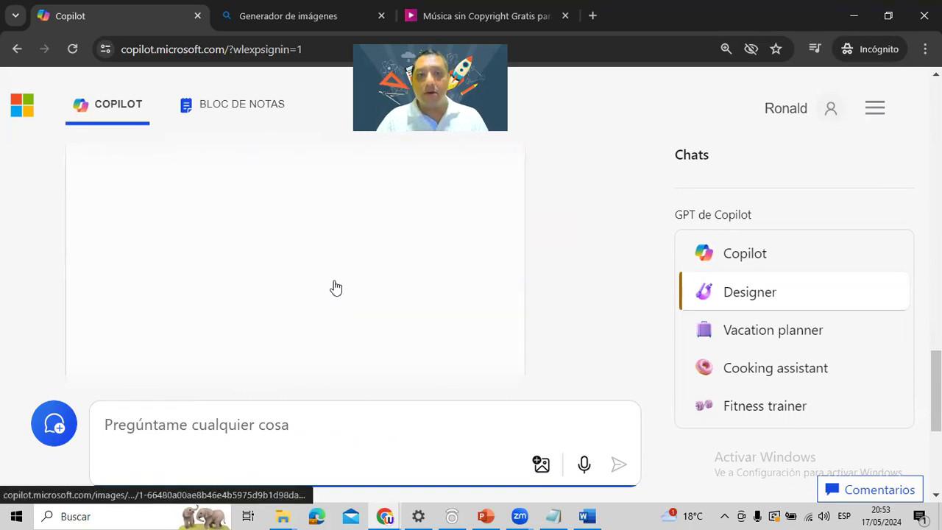
scroll(312, 271, "up", 1)
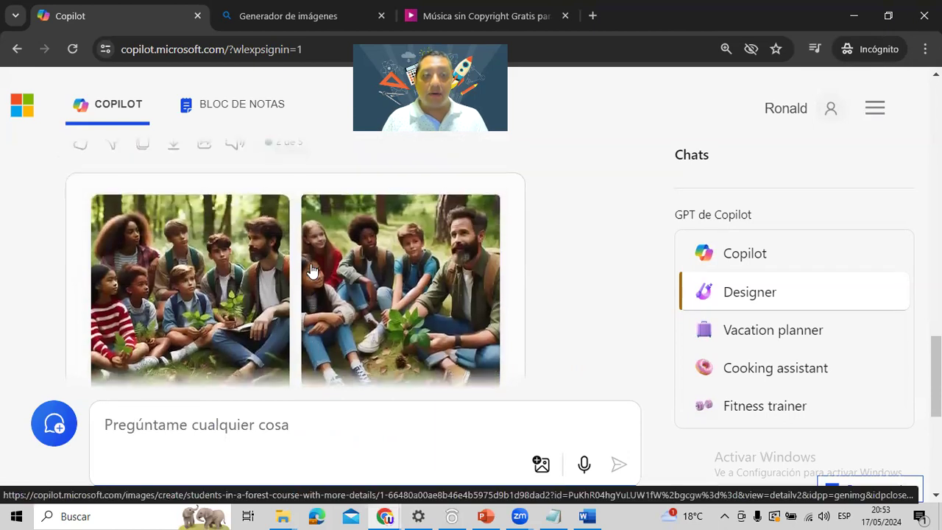
scroll(294, 269, "down", 3)
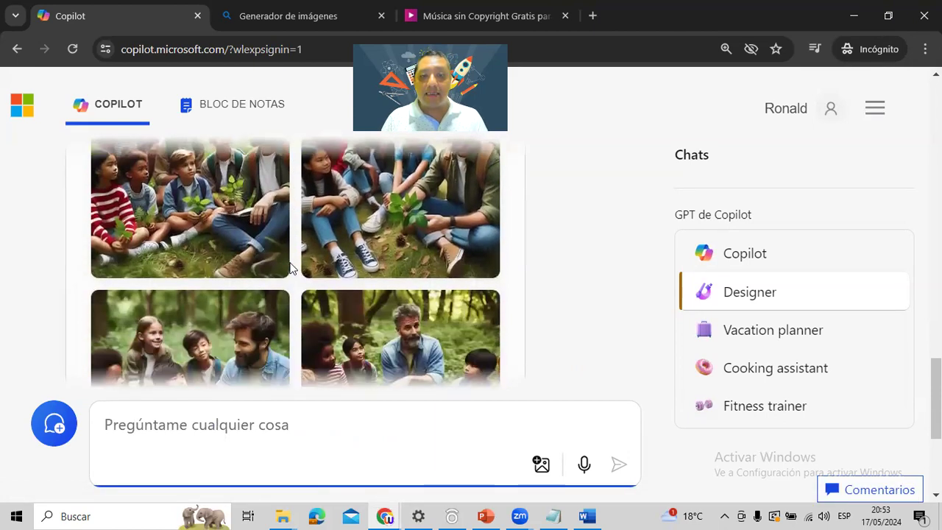
scroll(291, 269, "down", 1)
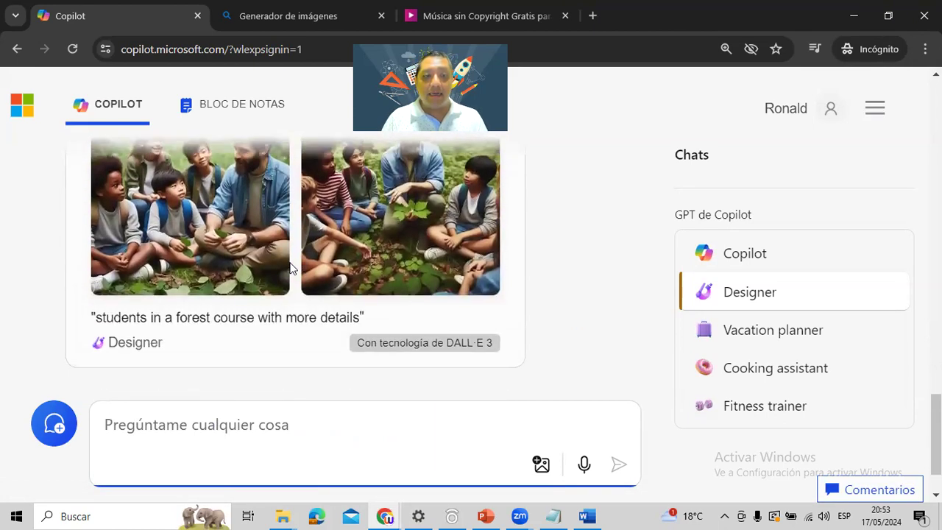
scroll(291, 268, "up", 5)
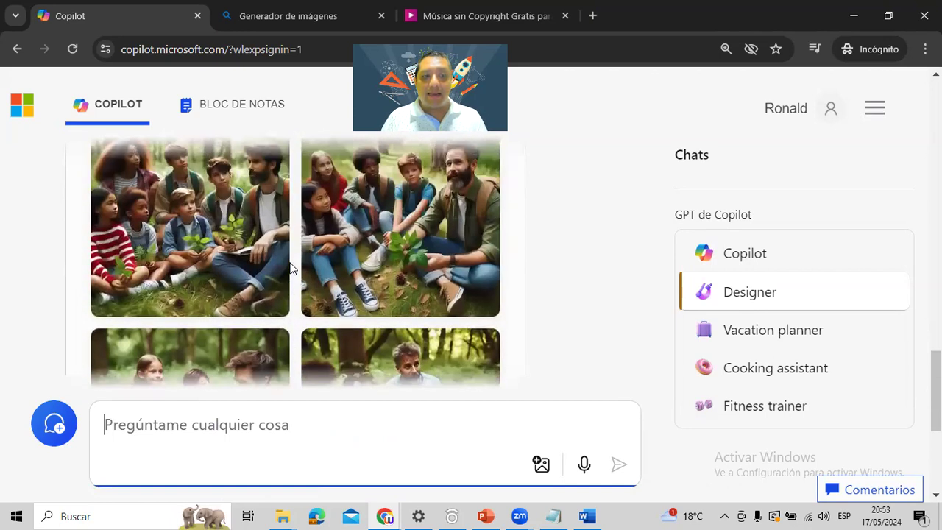
scroll(291, 269, "down", 5)
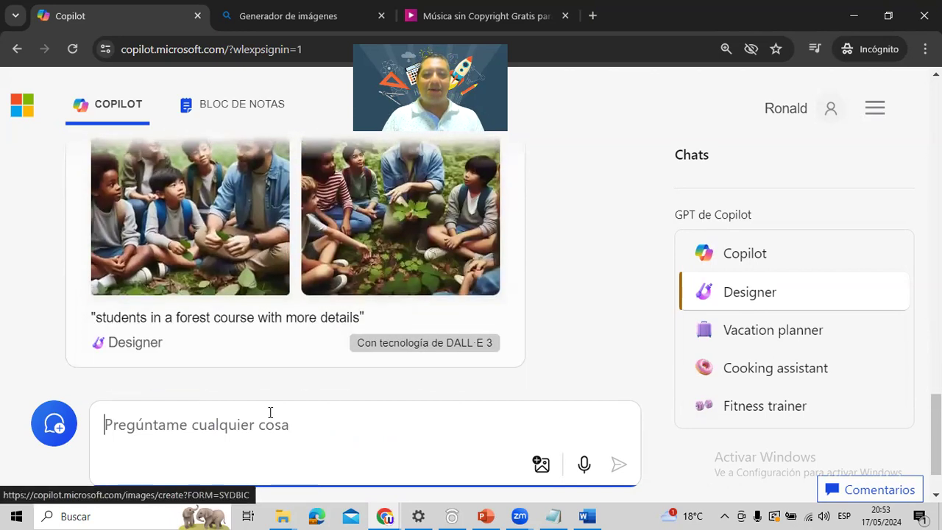
Step: Submit the prompt "Quiero generar una imagen de un concierto de un grupo de rock cantando en un lago." to Designer
left_click(266, 415)
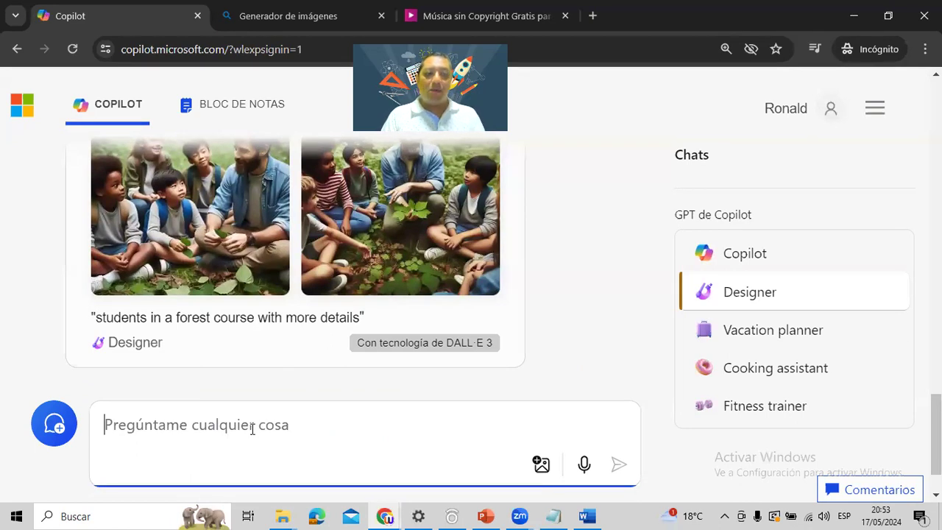
type("Quie")
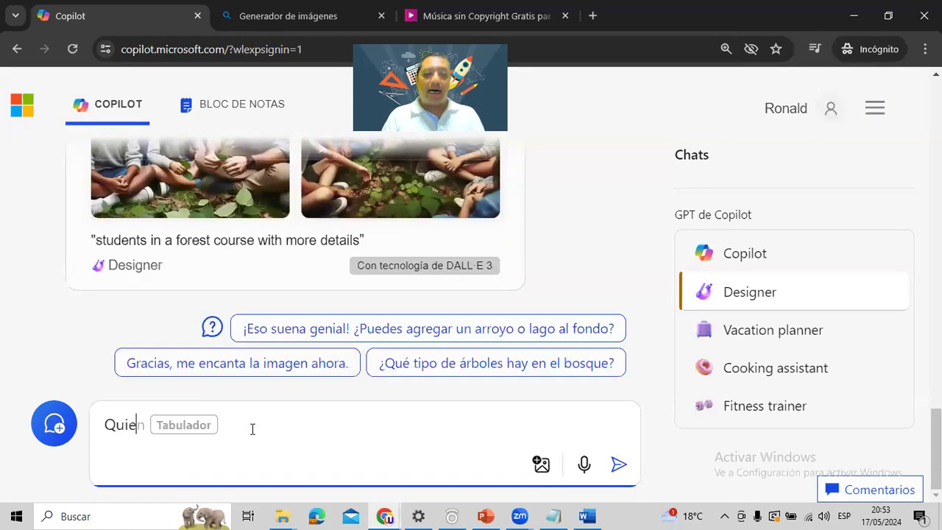
type("ro generar un")
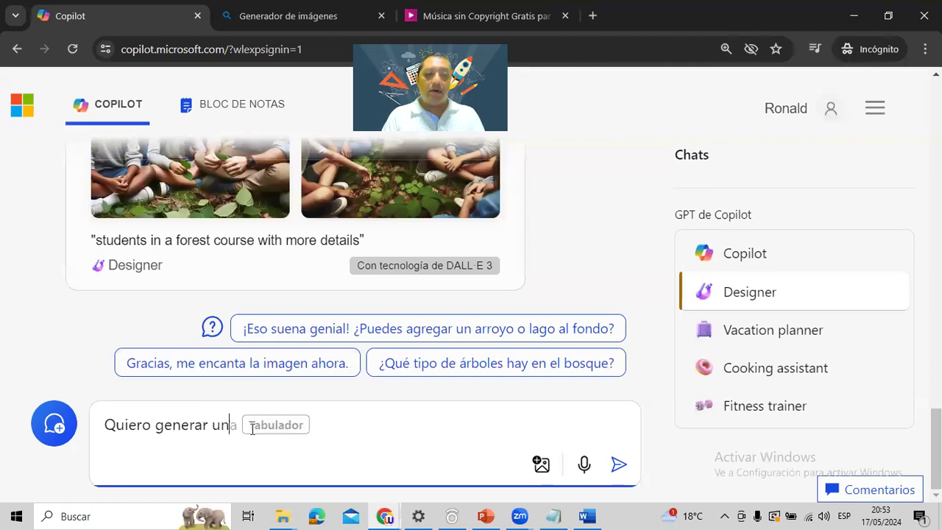
type("a imagen")
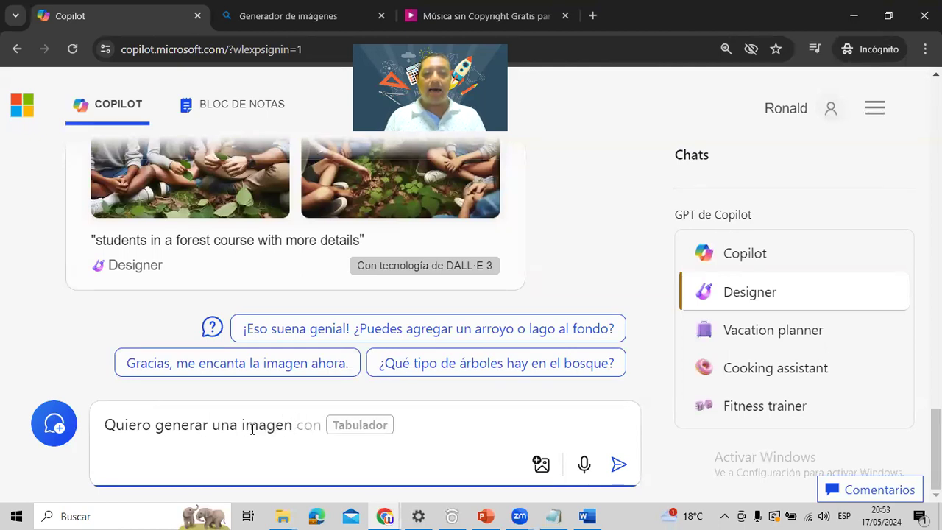
key("ctrl+plus")
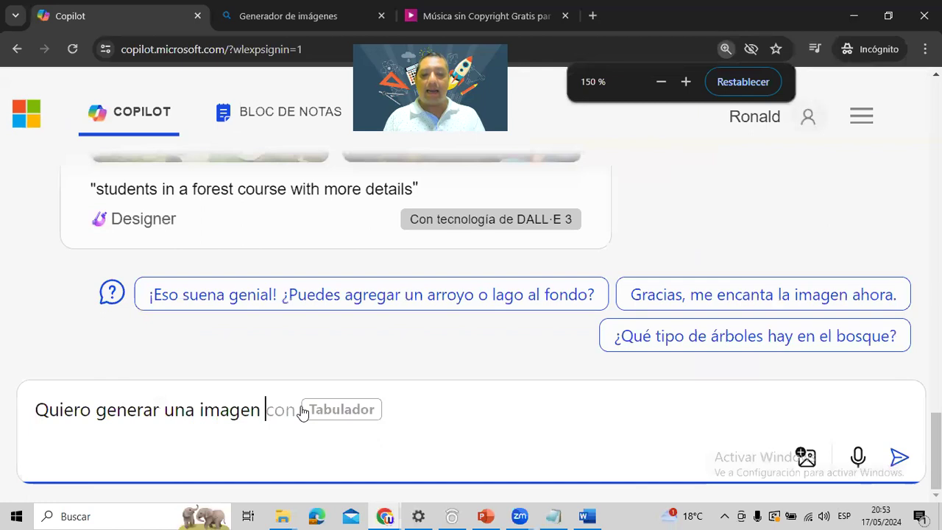
type("de")
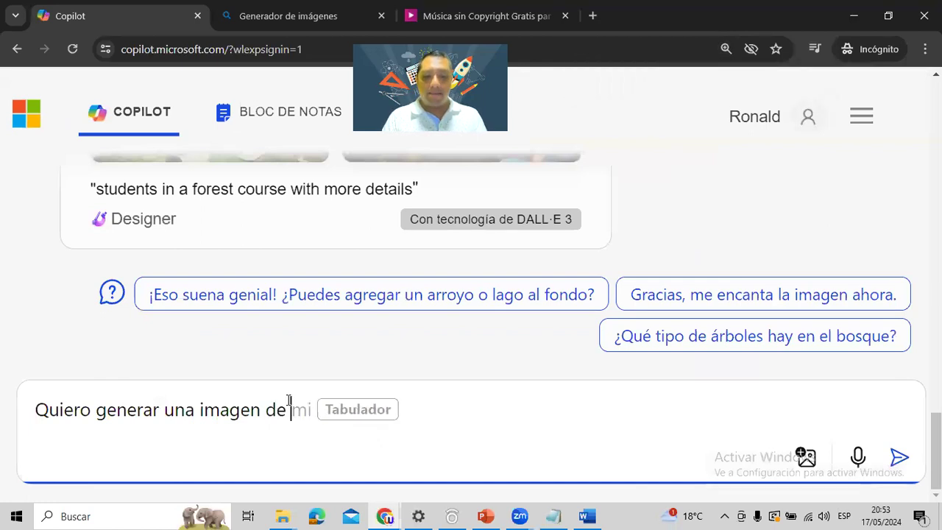
type(" un concierto de un")
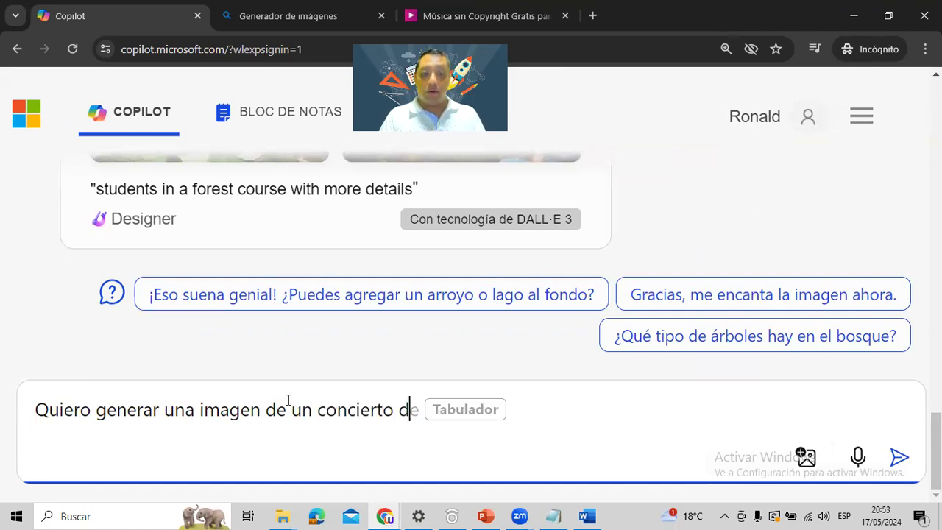
type(" grup")
key("BackSpace")
key("BackSpace")
type("rupo de rock")
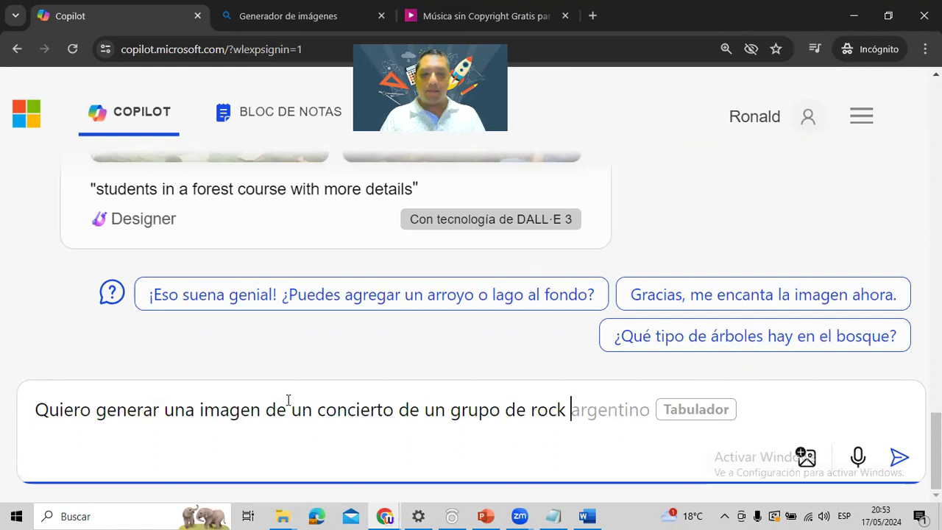
type(" cantando en u")
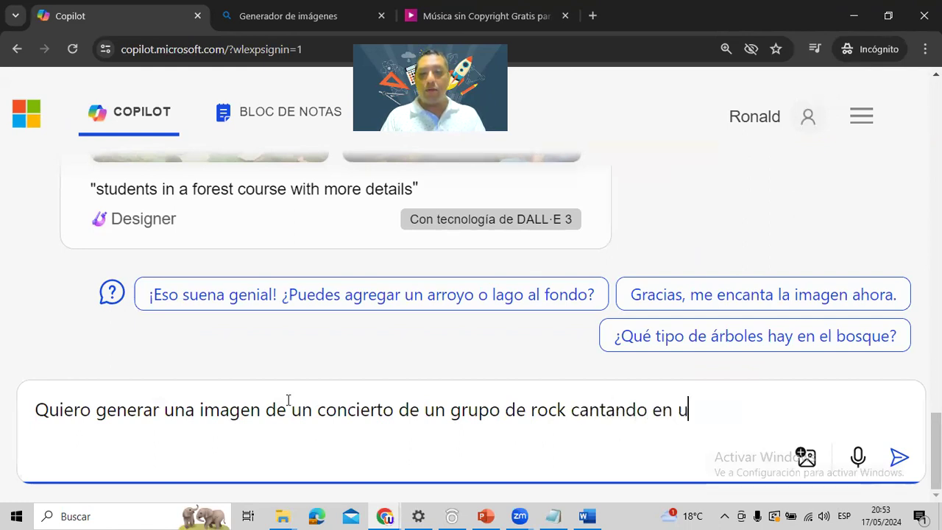
type("n lago.")
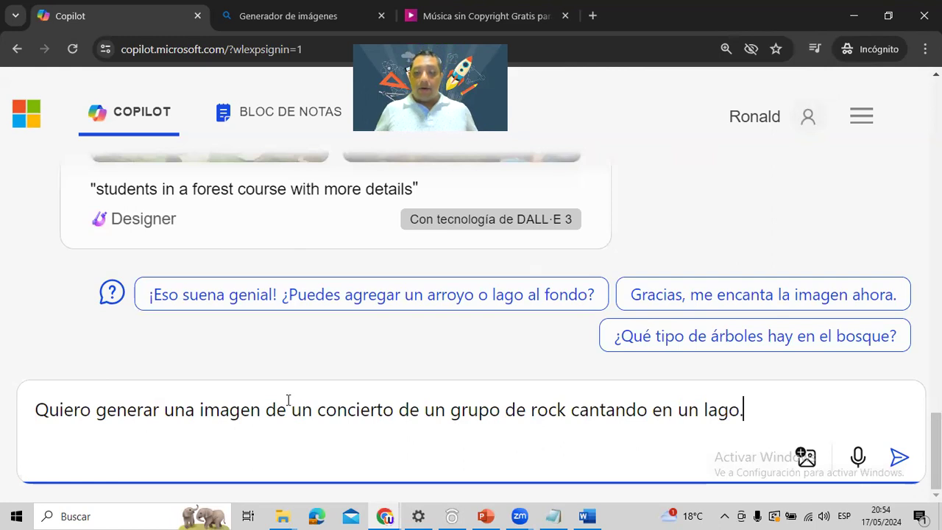
triple_click(731, 428)
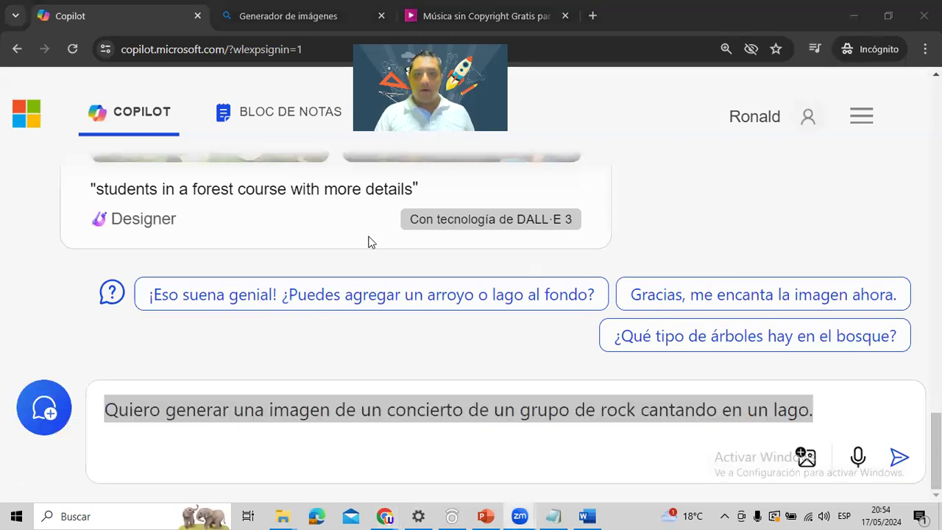
left_click(837, 420)
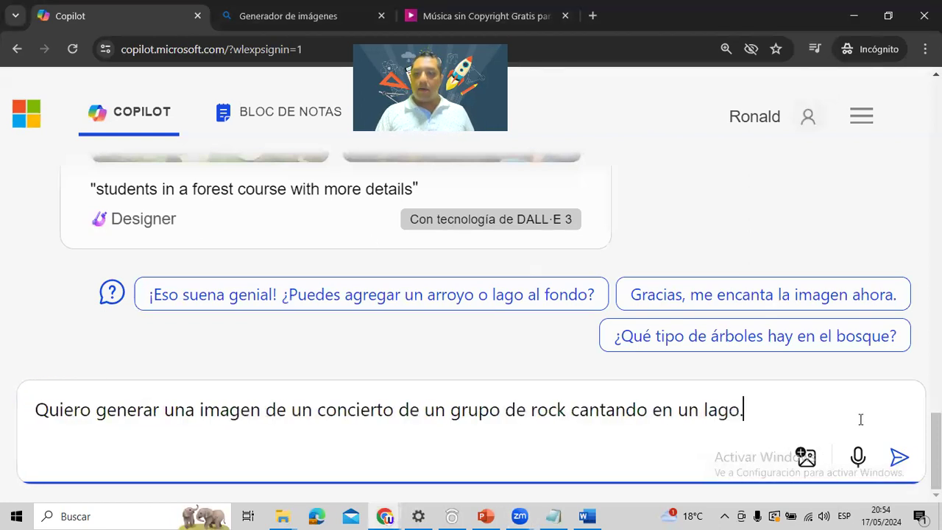
left_click(907, 462)
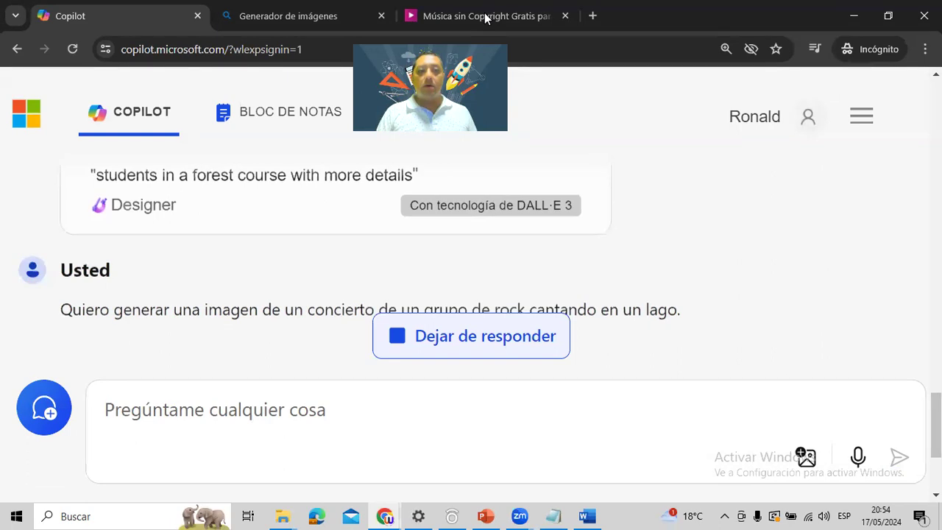
Step: Review Designer's reply and the generated images for the rock concert prompt
scroll(465, 233, "up", 2)
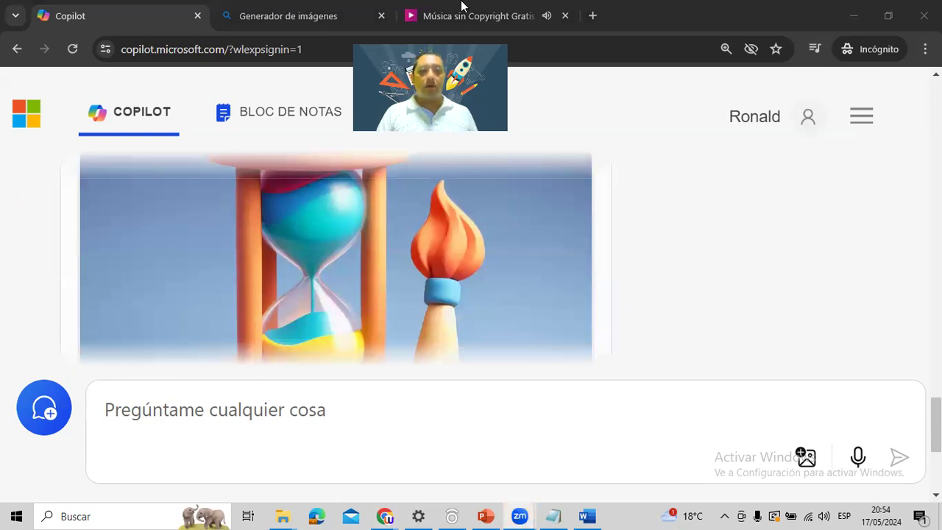
scroll(449, 228, "up", 5)
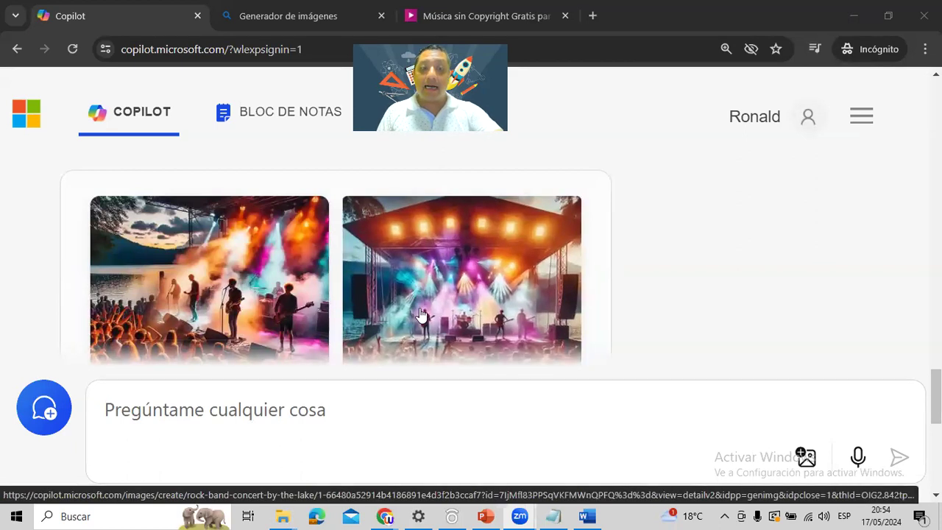
scroll(186, 277, "up", 5)
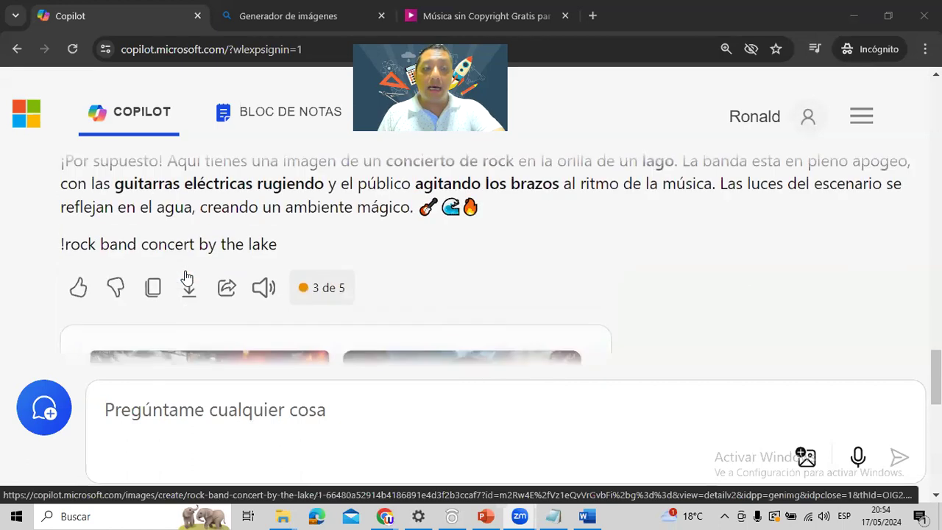
scroll(185, 277, "down", 2)
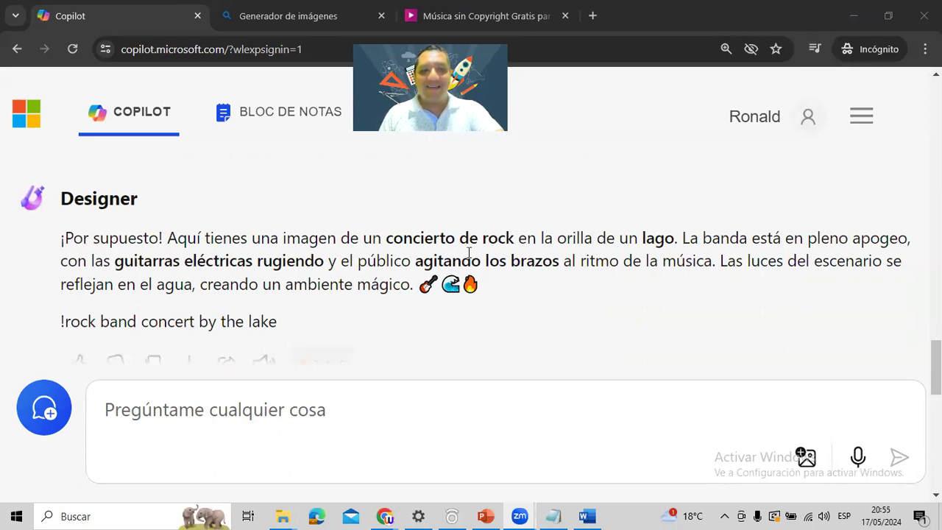
scroll(464, 287, "down", 3)
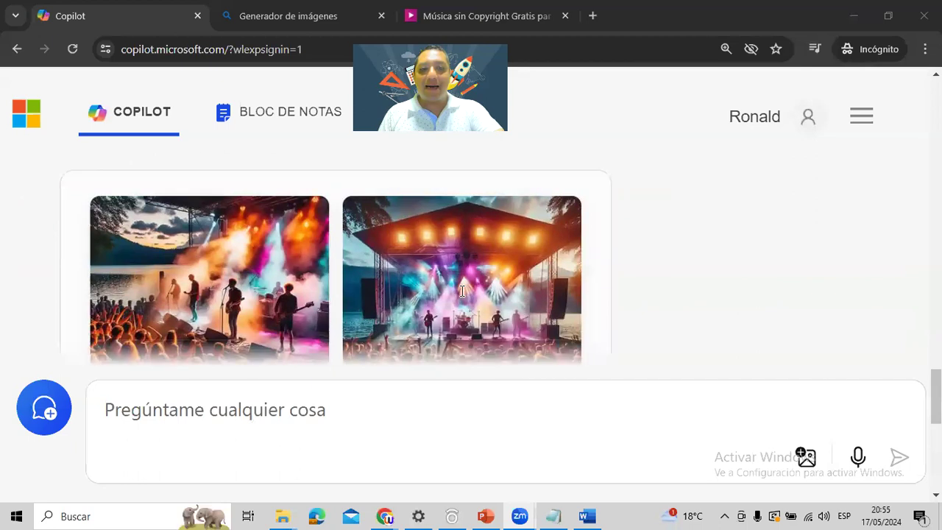
Step: Open the first rock concert image at full size, browse through the rest of the set, and return to the Copilot chat
left_click(218, 244)
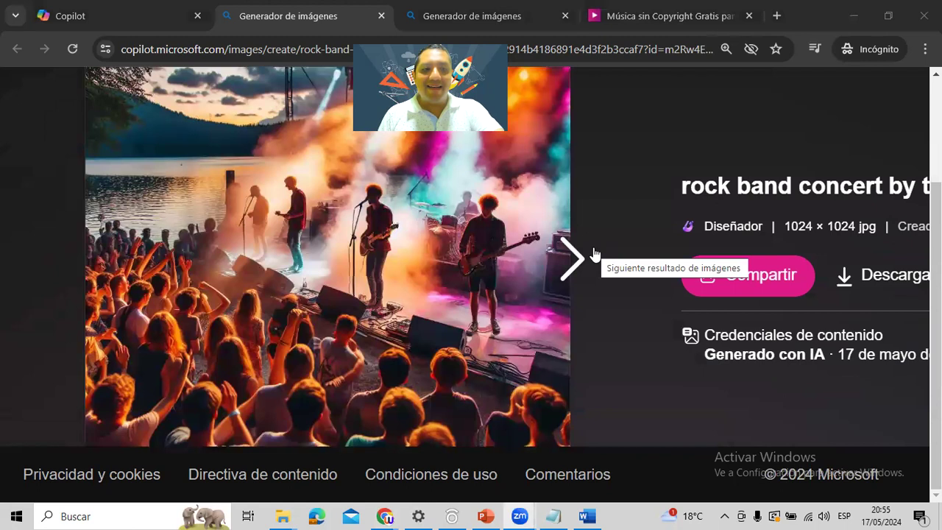
left_click(595, 254)
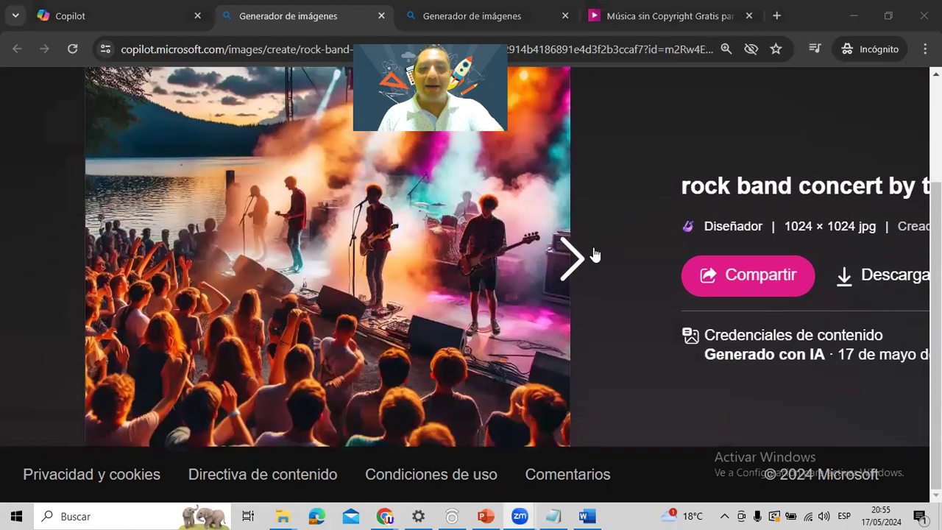
left_click(581, 258)
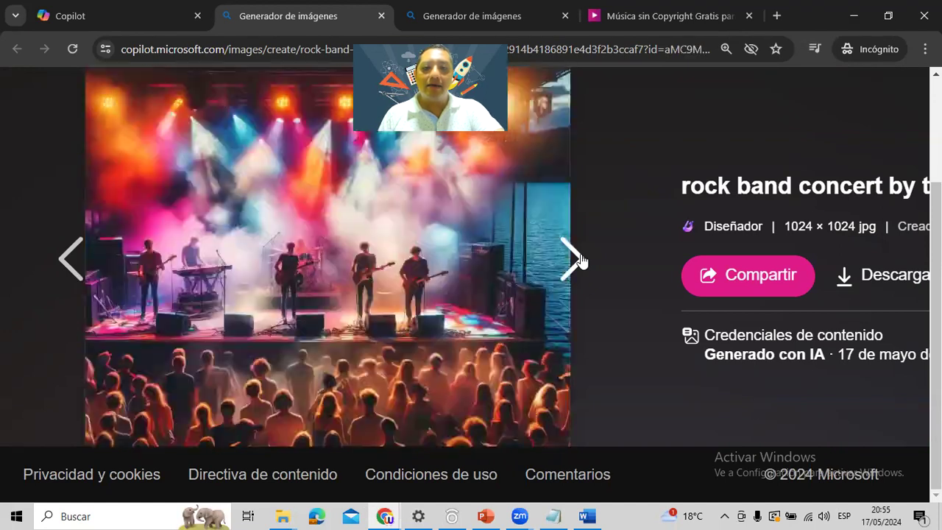
left_click(570, 258)
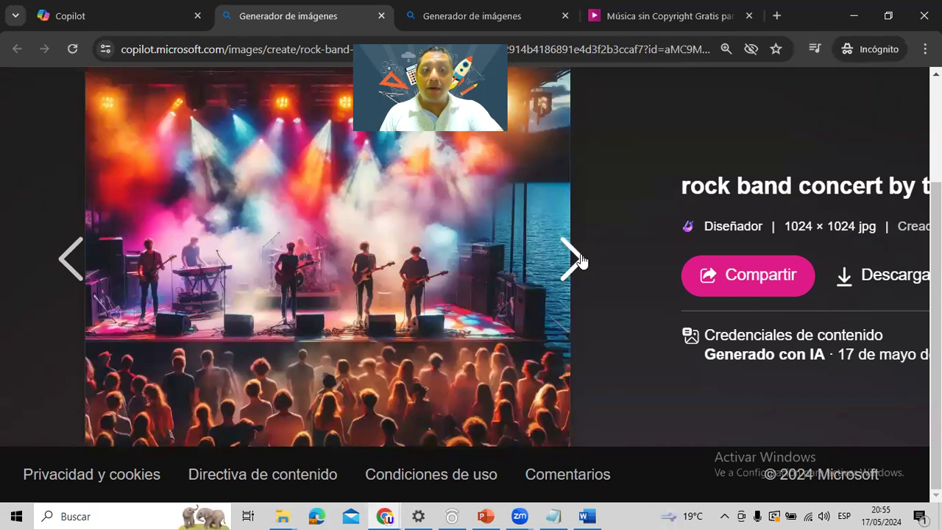
left_click(580, 259)
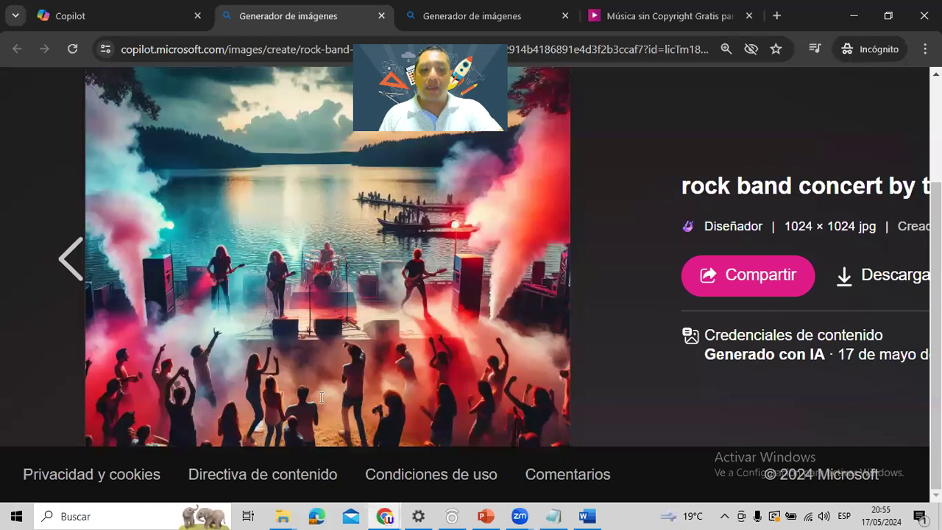
key("ctrl+Page_Up")
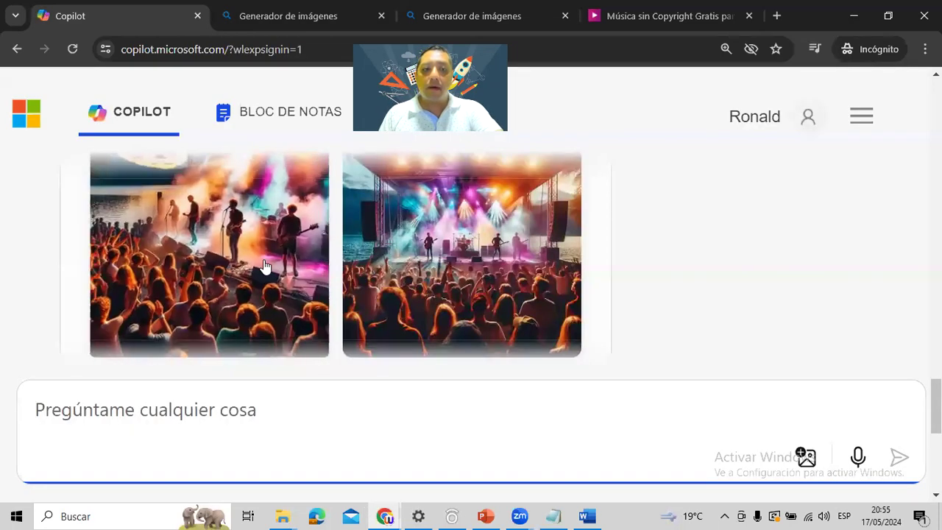